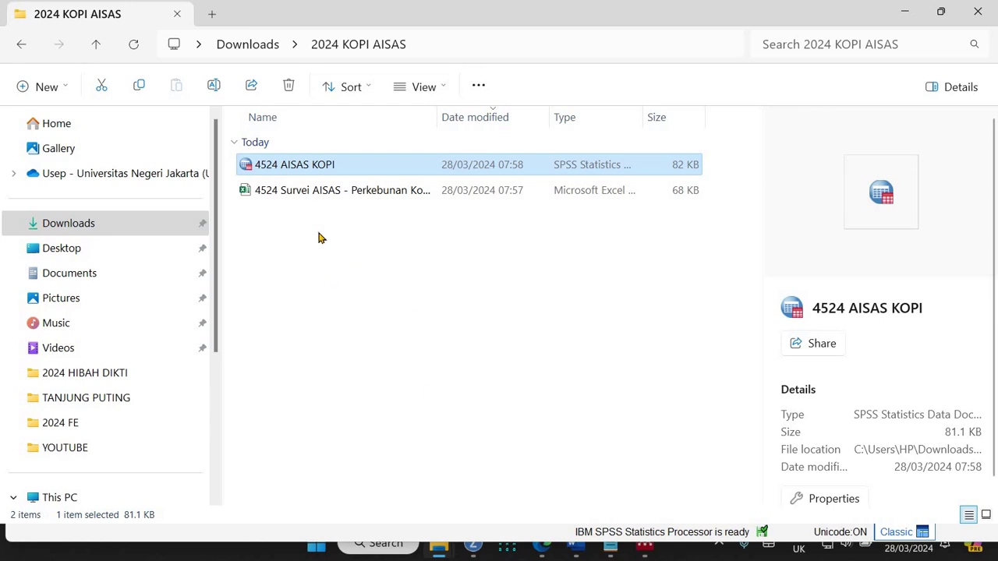
Open the 4524 AISAS KOPI data file and close the output window that comes up with it
double_click(305, 170)
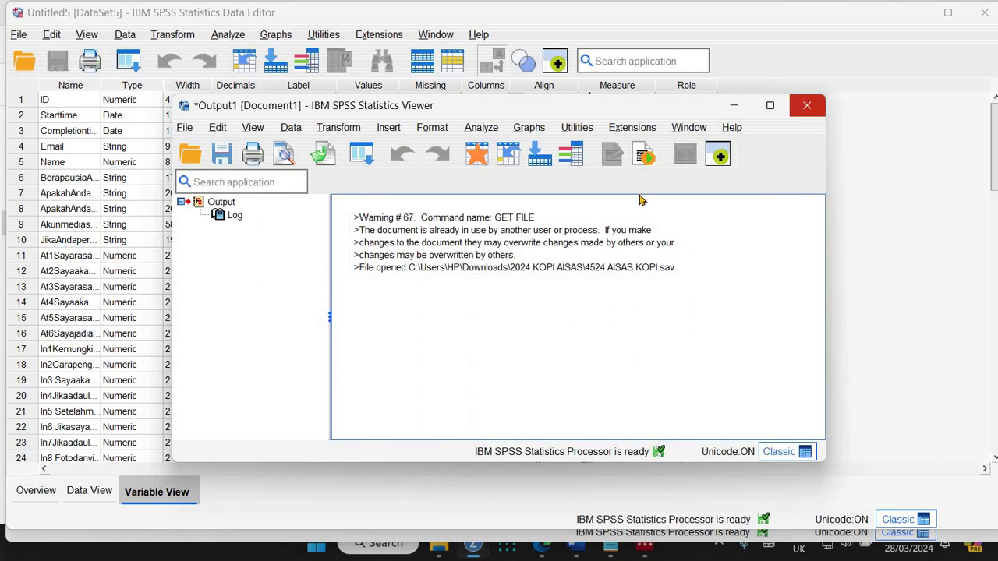
left_click(807, 107)
key("Return")
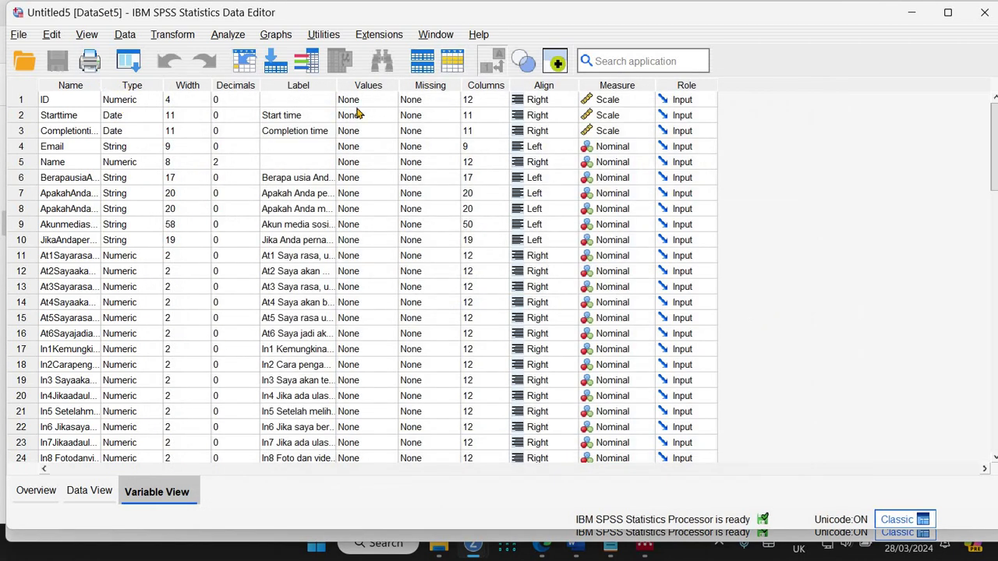
Widen the Name column to fit its contents and shorten the variable name in row 13 to At3
double_click(101, 86)
left_click(60, 287)
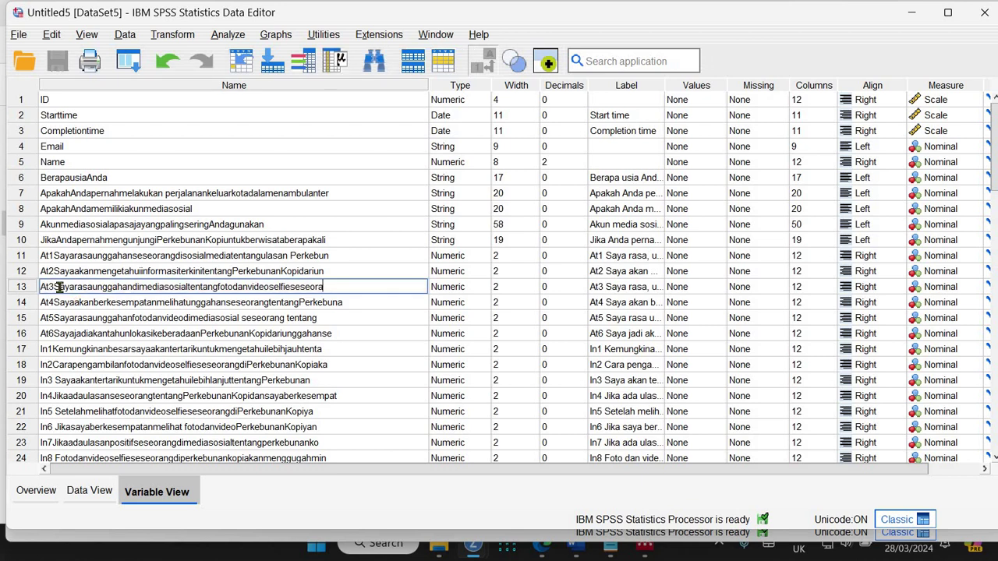
key("shift+End")
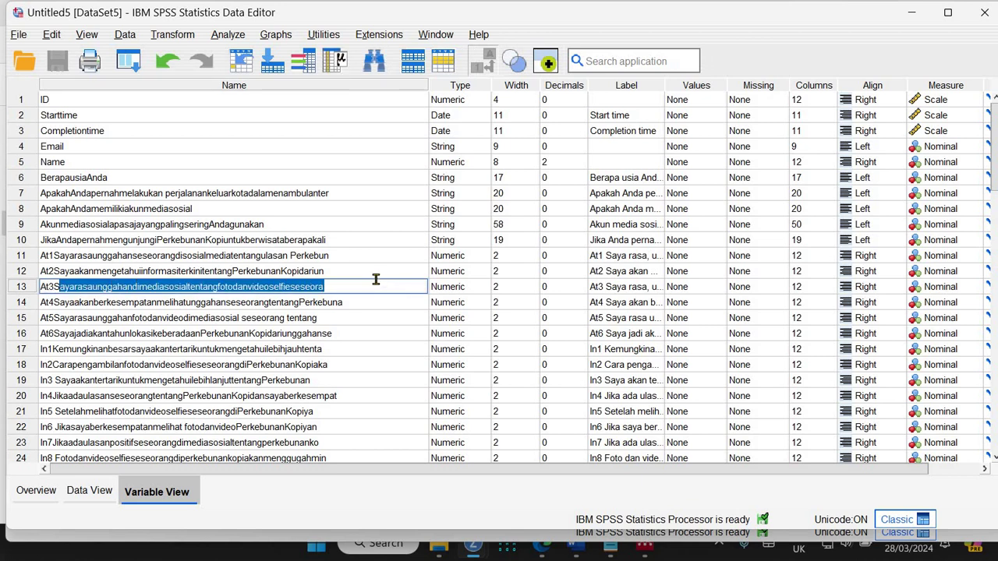
key("BackSpace")
key("BackSpace")
Shorten the variable names in rows 12 and 11 to At2 and At1
left_click(162, 272)
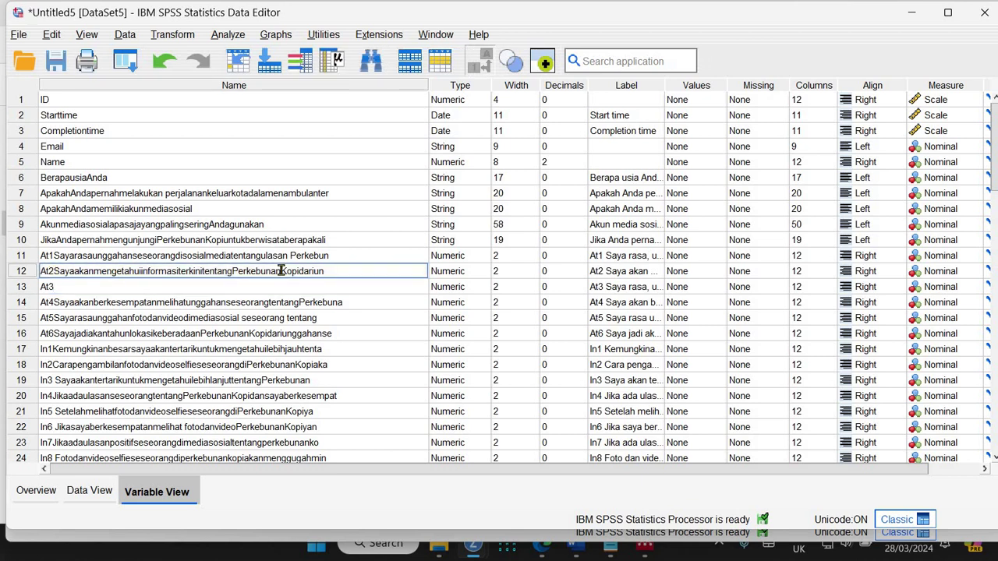
left_click_drag(53, 271, 327, 271)
key("BackSpace")
left_click(146, 256)
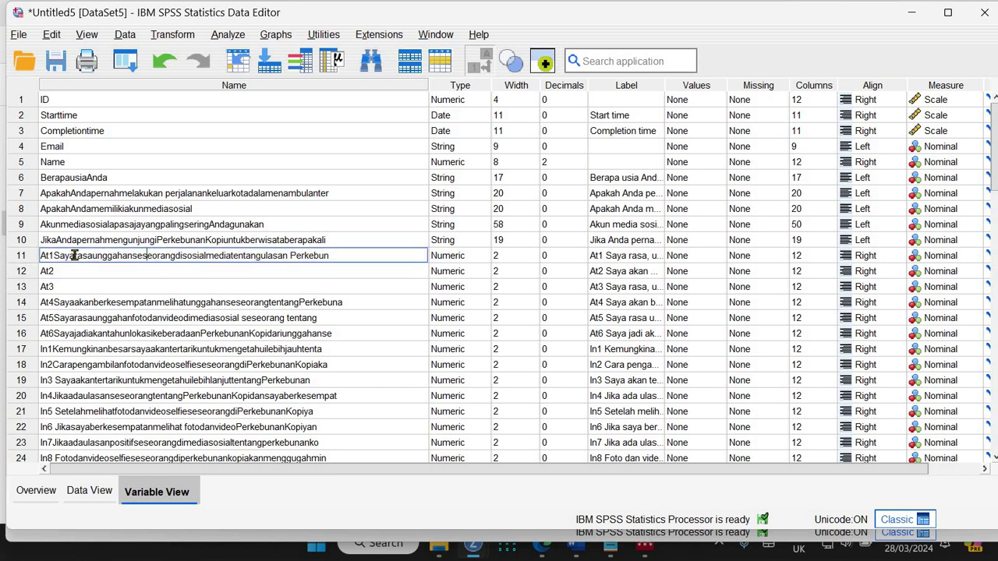
left_click_drag(53, 256, 346, 257)
key("BackSpace")
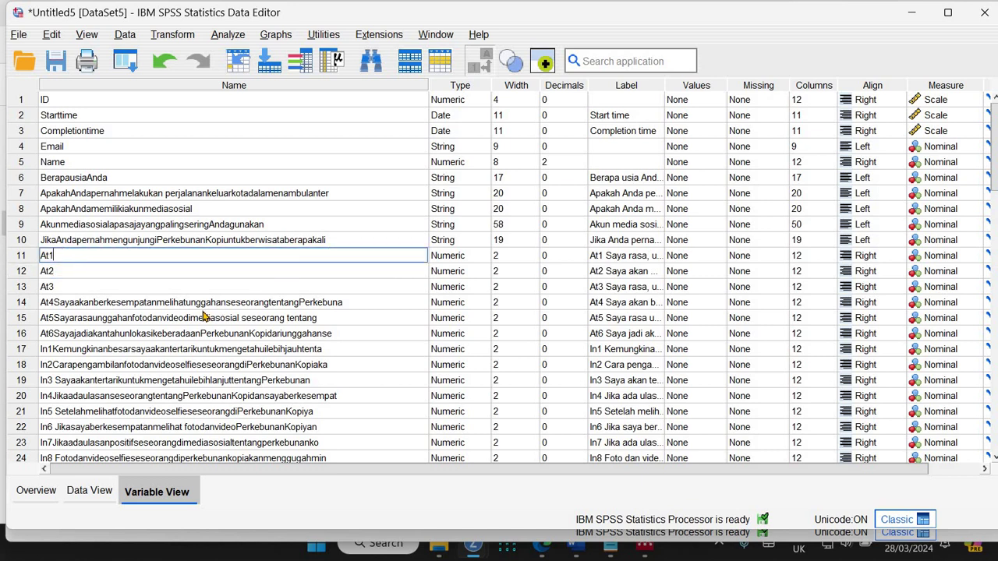
Shorten the variable names in rows 14 and 15 to At4 and At5
left_click(201, 303)
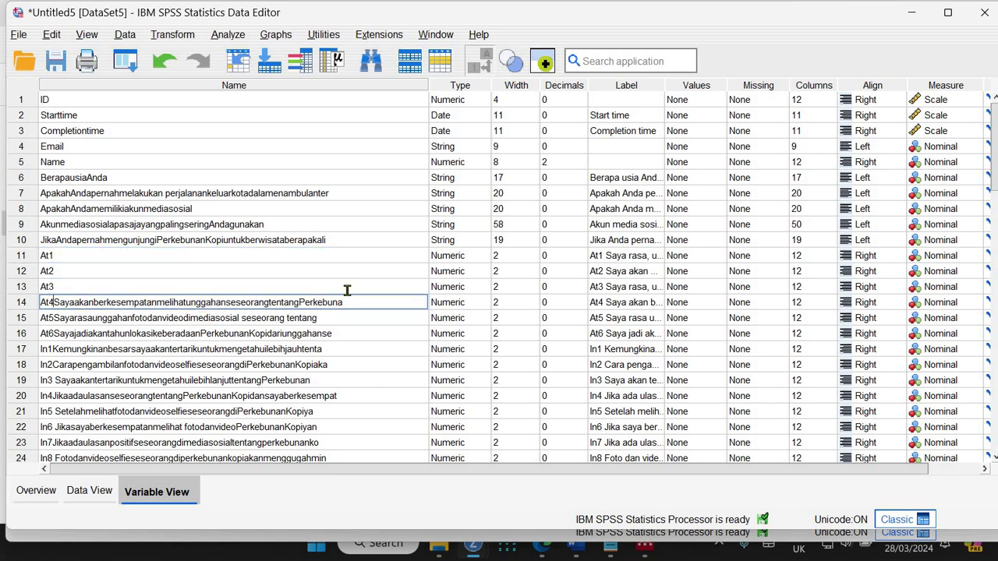
left_click(416, 302, "shift")
key("BackSpace")
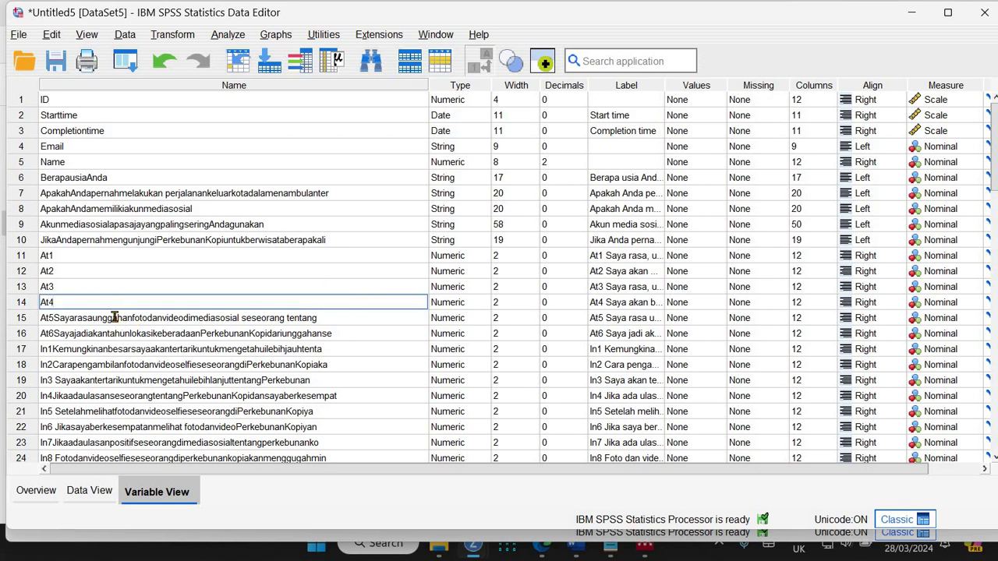
left_click(114, 317)
key("ctrl+shift+Right")
key("ctrl+shift+Right")
key("ctrl+shift+Right")
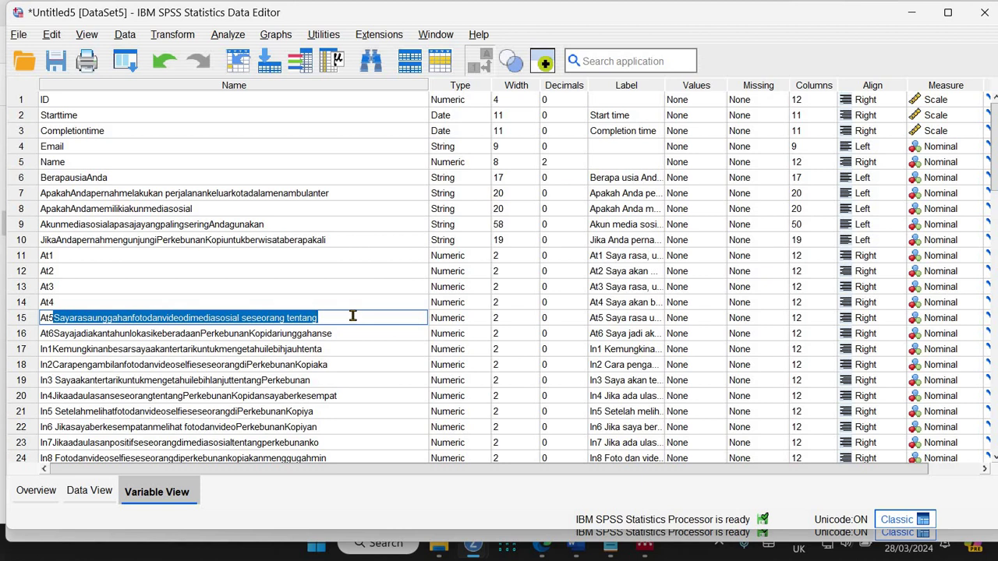
key("Delete")
Shorten the variable name in row 16 to At6
left_click(100, 337)
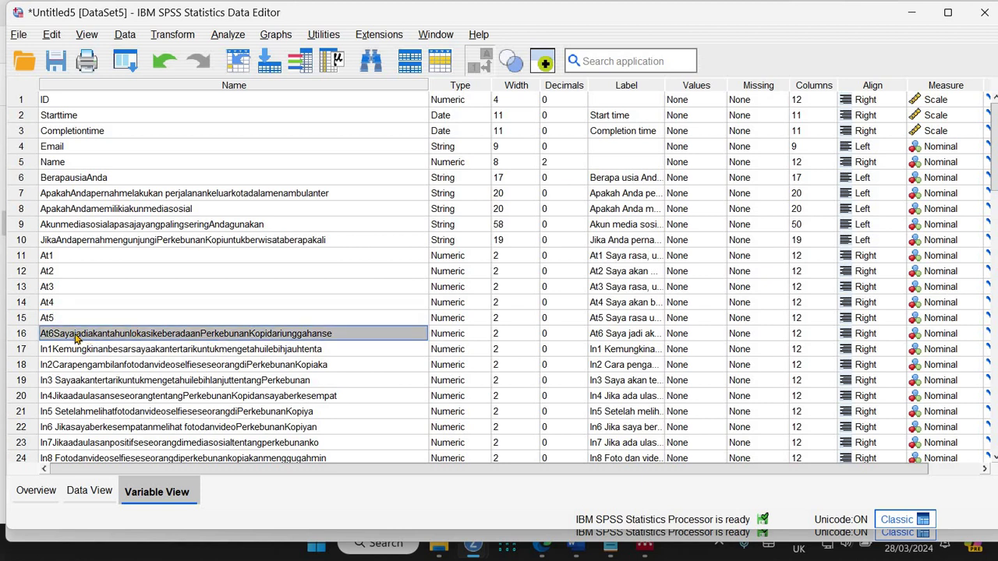
left_click(73, 332)
key("shift+End")
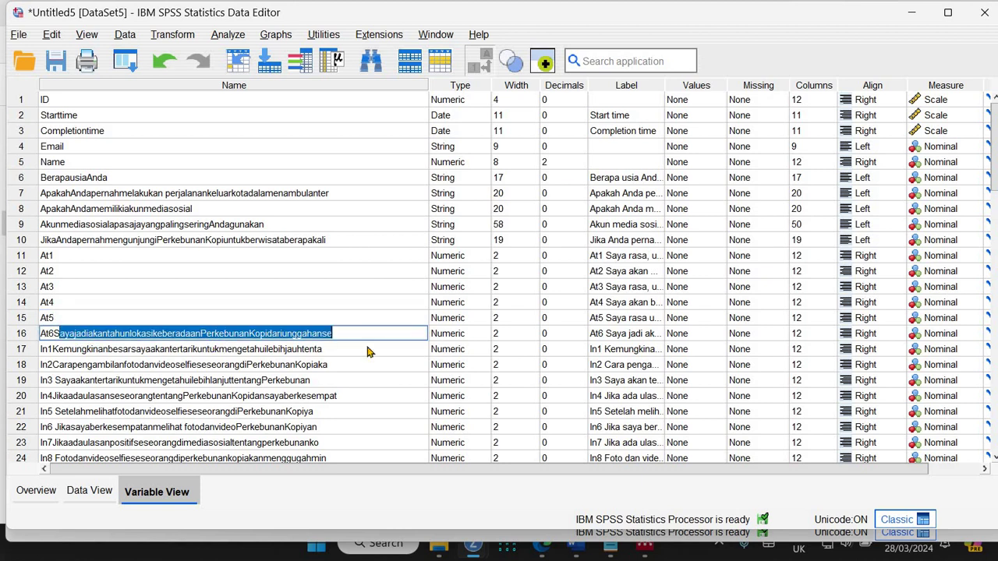
key("Delete")
key("BackSpace")
Start a Factor dimension reduction analysis and add all questionnaire items from At1 through Sh6 as its variables
left_click(226, 36)
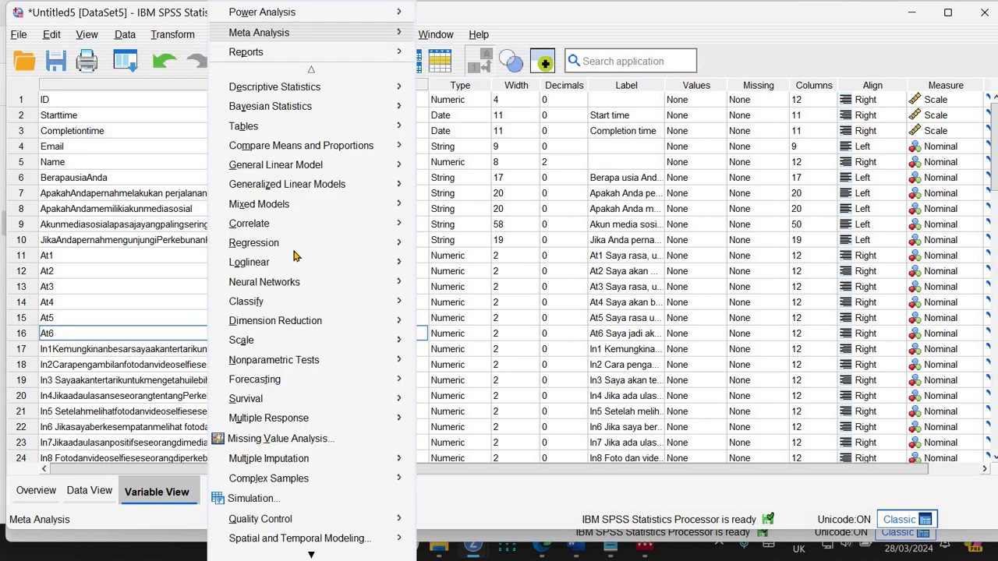
mouse_move(374, 320)
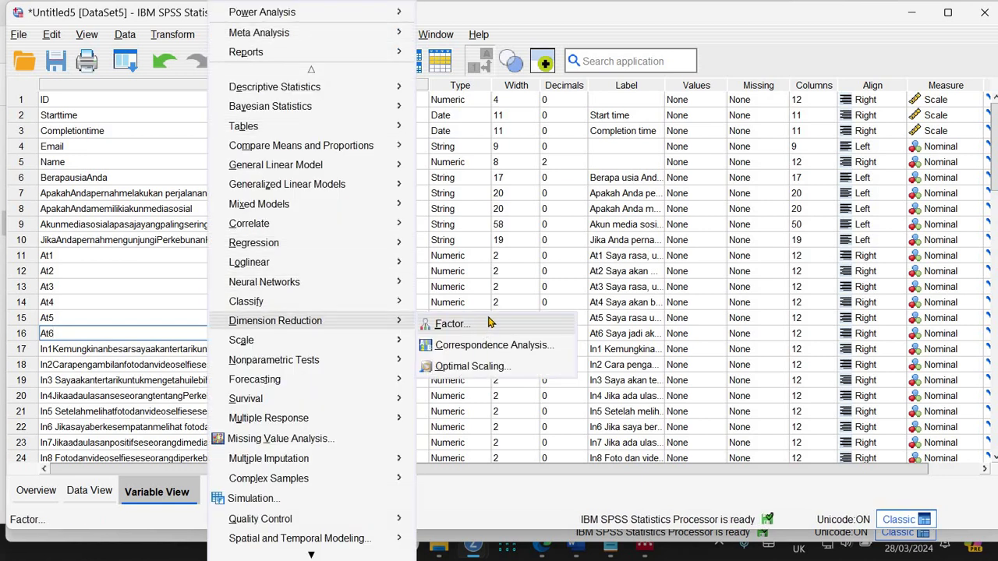
left_click(489, 322)
scroll(430, 191, "down", 2)
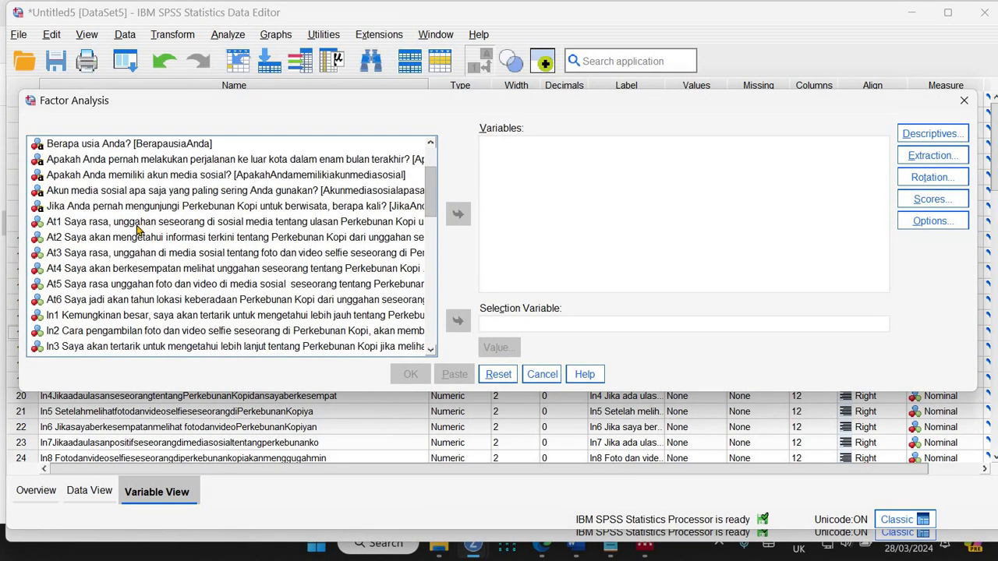
left_click(136, 224)
left_click_drag(434, 219, 432, 312)
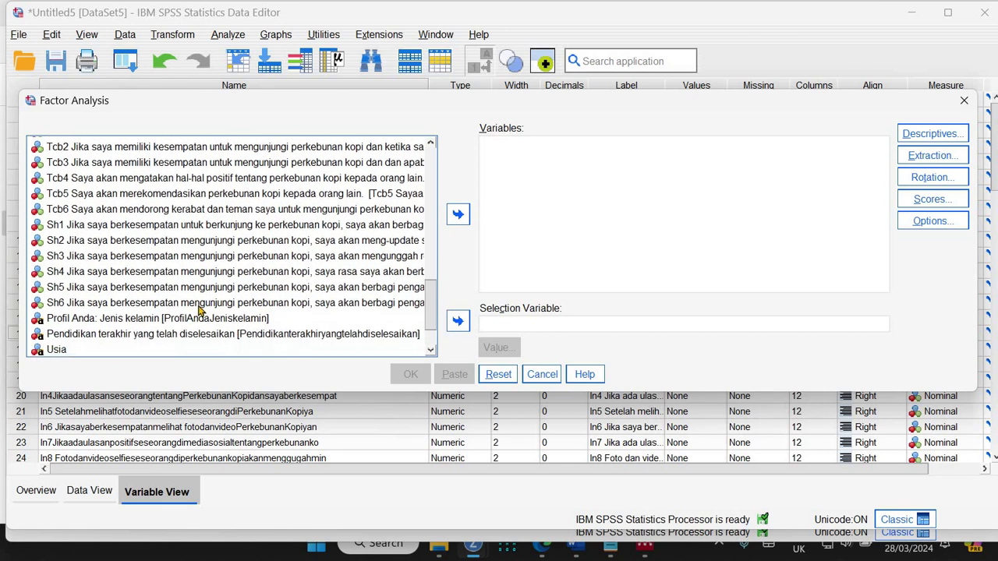
left_click(390, 302, "shift")
left_click(458, 214)
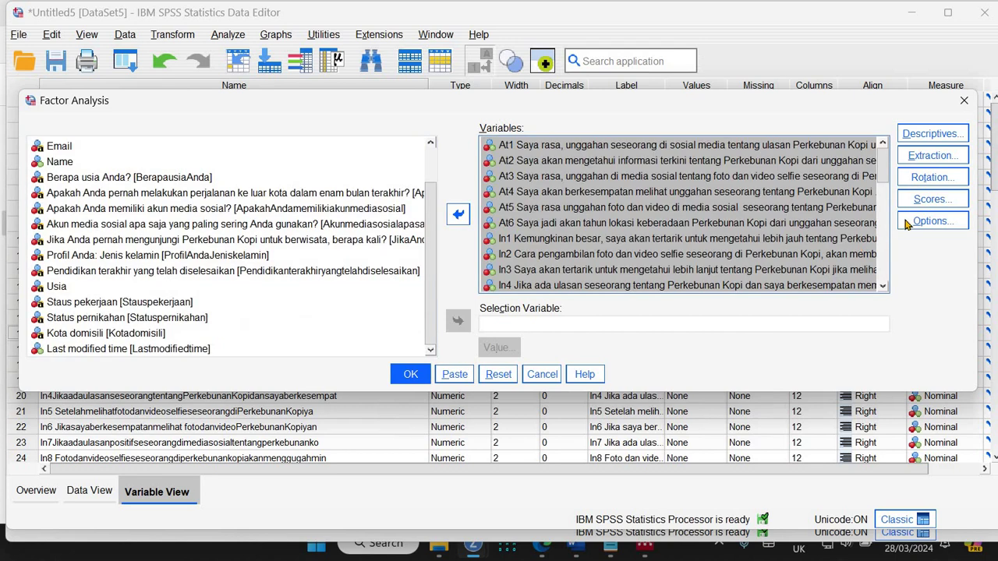
Set the factor analysis options to sort coefficients by size and suppress small coefficients with absolute values below .4
left_click(933, 221)
left_click(437, 284)
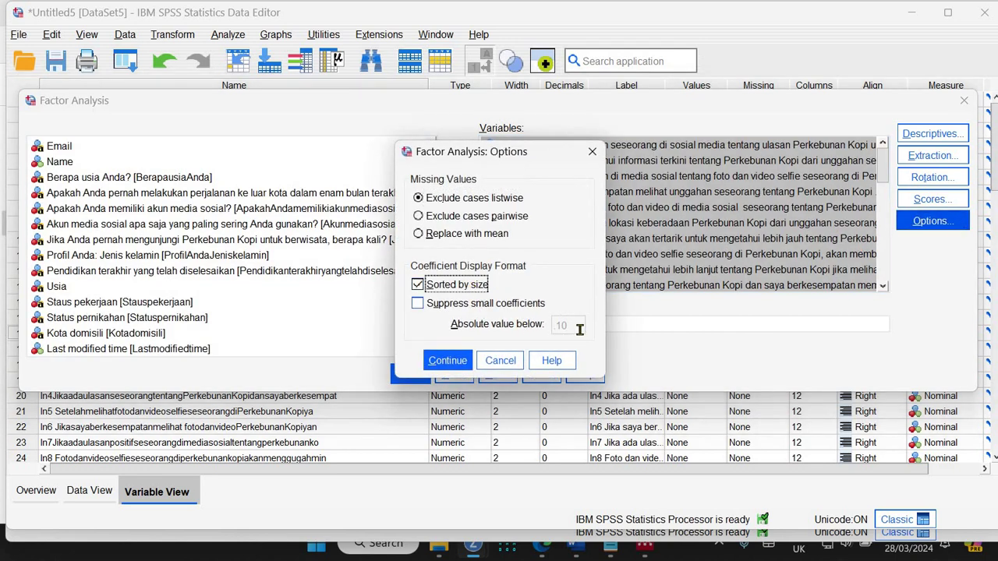
left_click(472, 304)
double_click(580, 327)
key("BackSpace")
type(".")
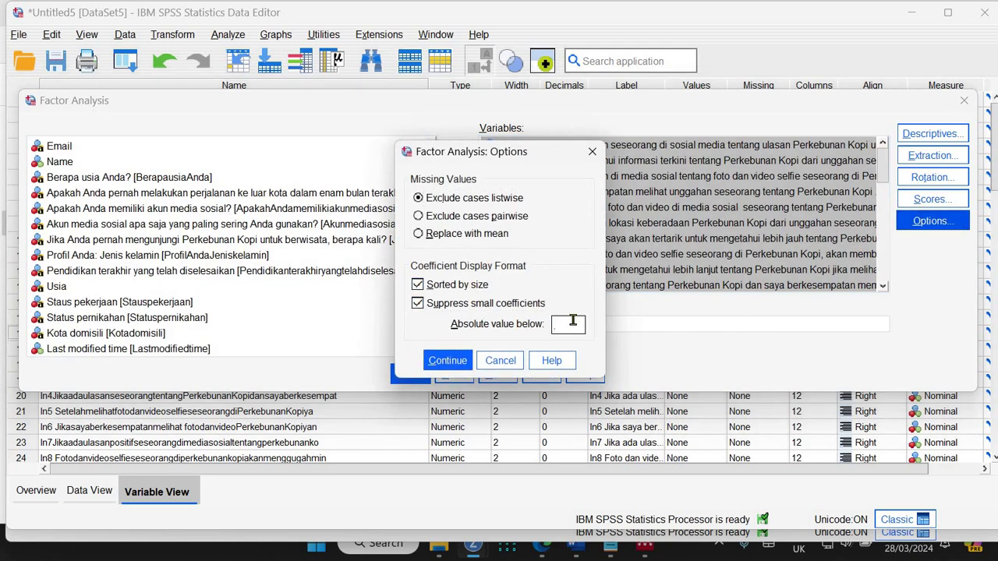
type("4")
left_click(448, 360)
Set the rotation method to Direct Oblimin with a maximum of 40 iterations for convergence
key("alt+t")
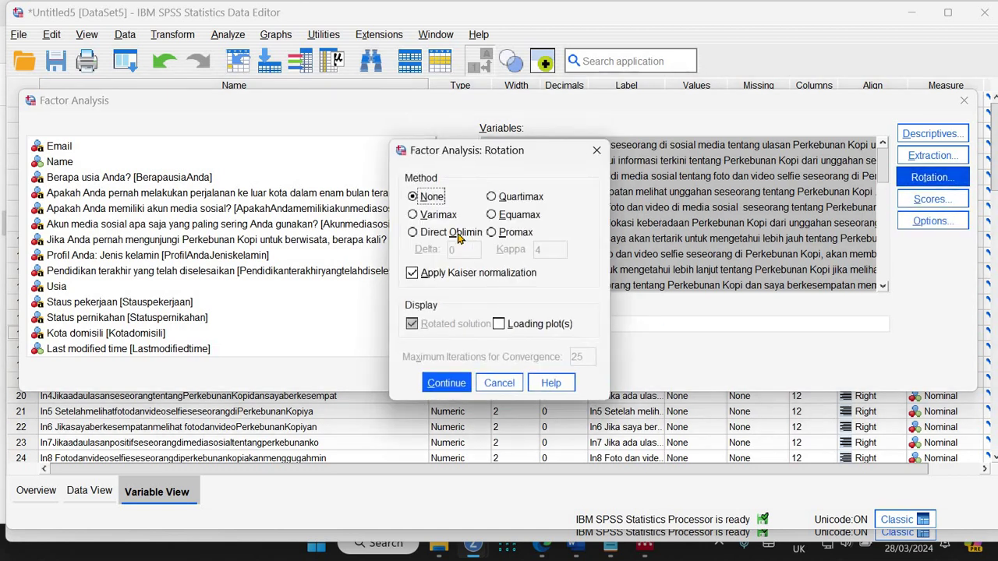
left_click(449, 232)
double_click(587, 356)
type("40")
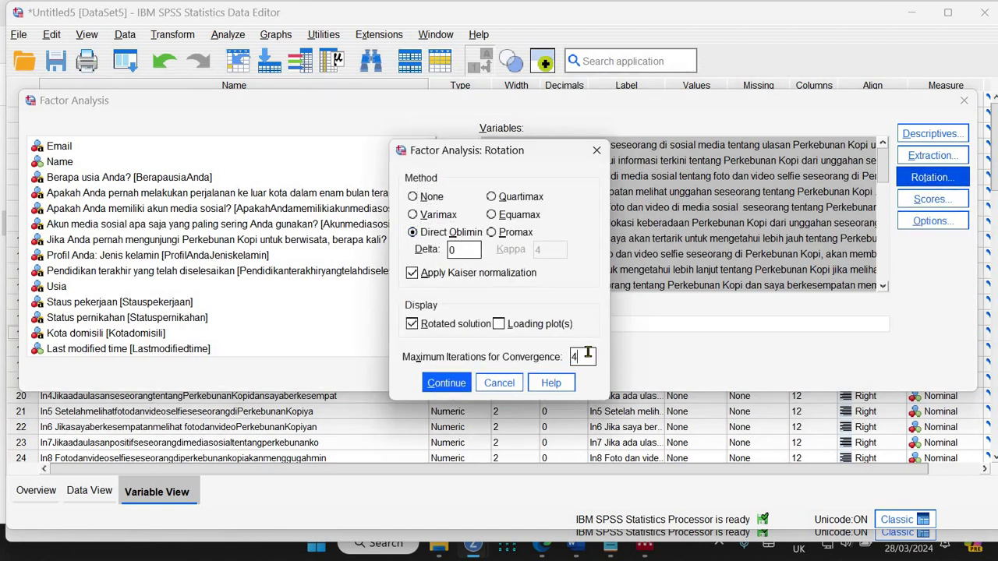
left_click(440, 382)
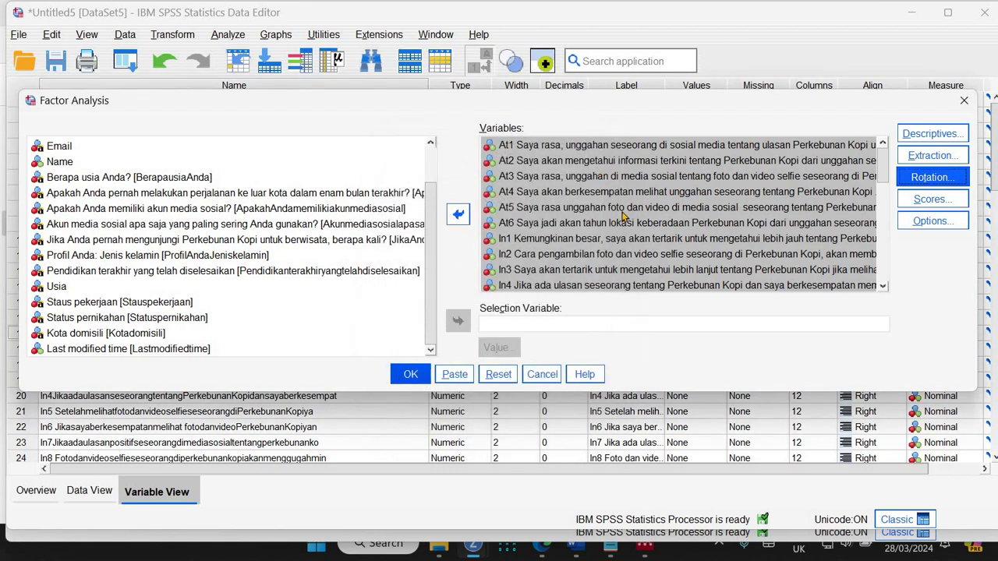
Run the factor analysis, maximize the output window and examine the item loadings in the Pattern Matrix
key("Return")
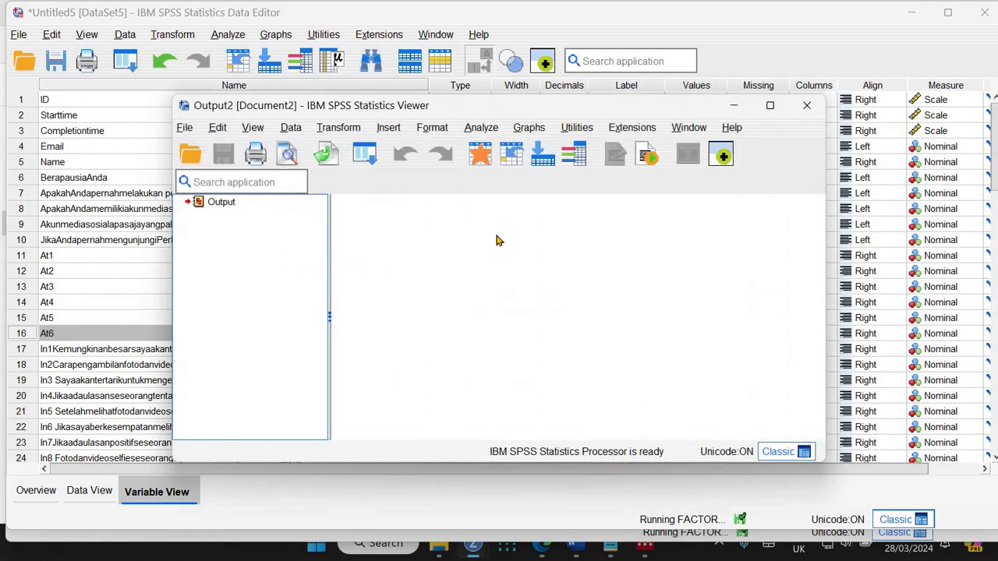
left_click(275, 308)
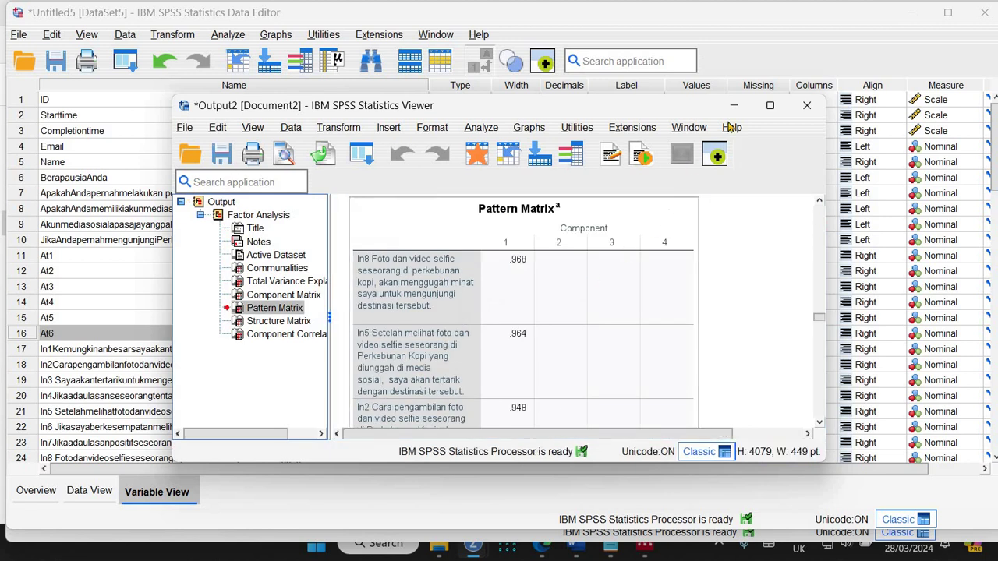
left_click(770, 105)
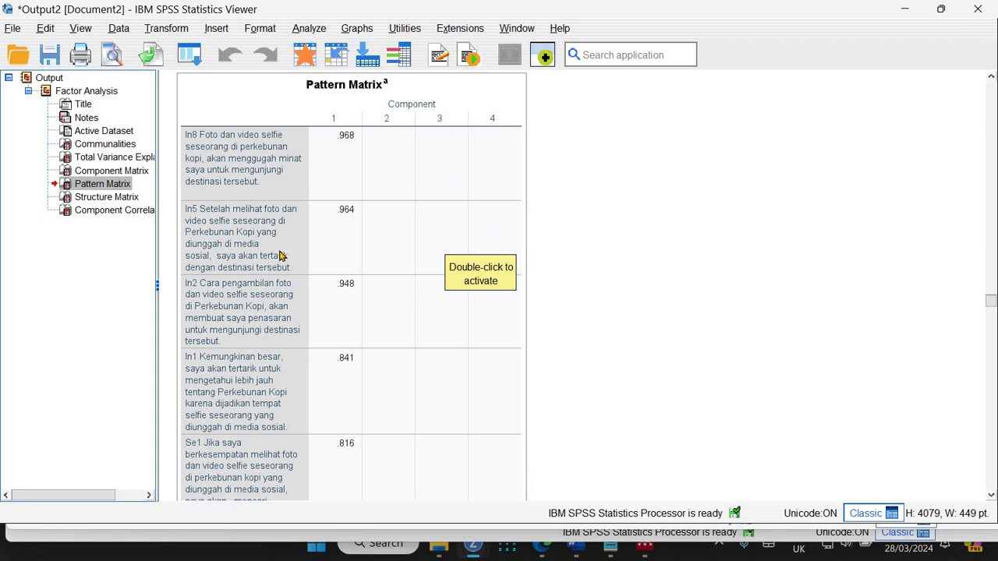
scroll(282, 256, "down", 10)
scroll(282, 255, "down", 10)
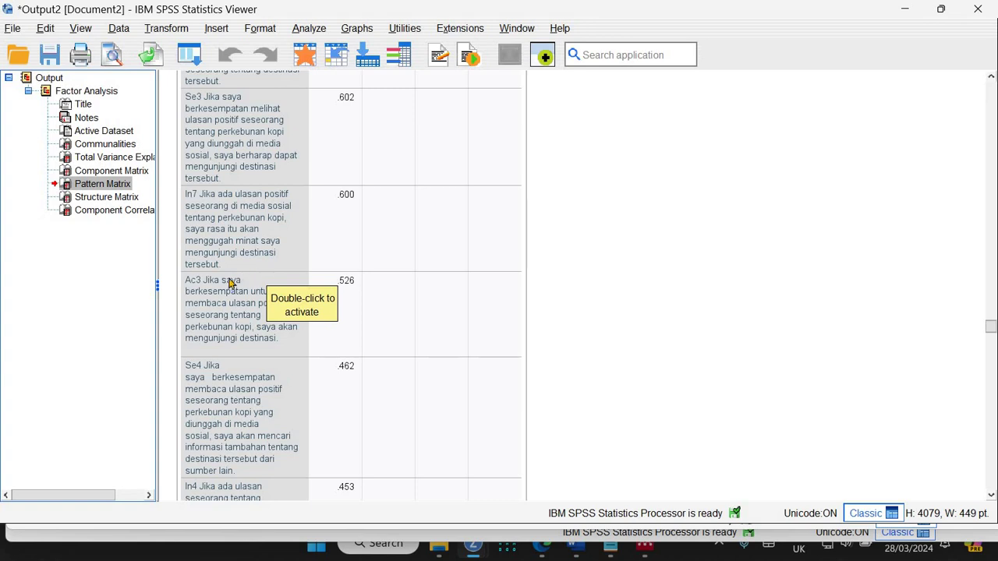
scroll(214, 153, "down", 5)
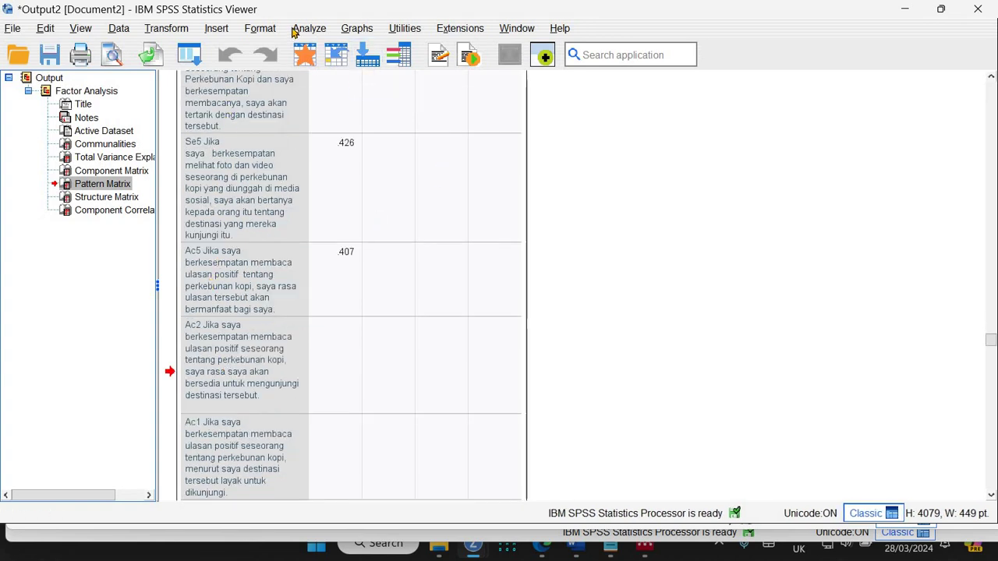
Reopen the factor analysis setup and replace its variable list with only the items At1 through At6
left_click(309, 29)
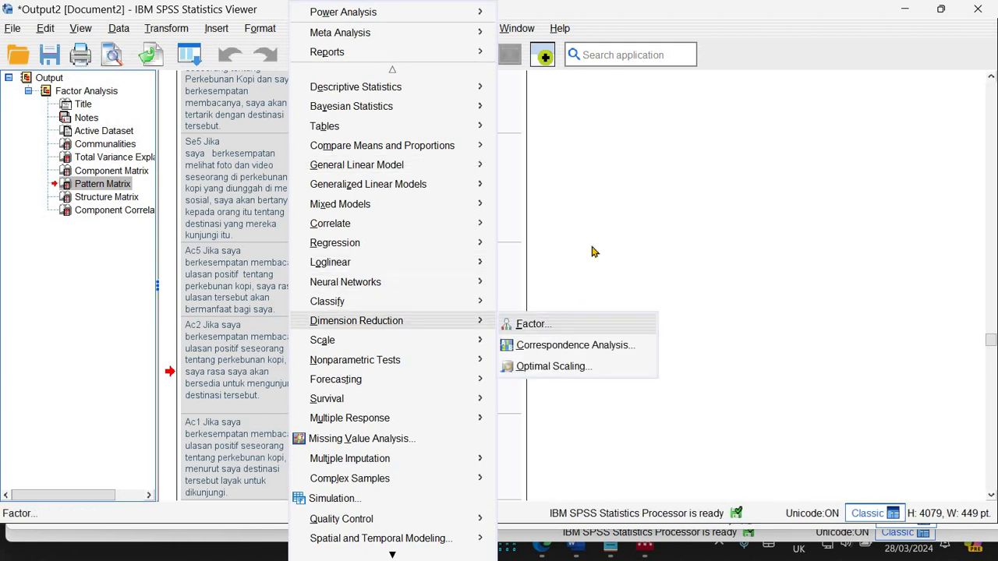
left_click(544, 324)
left_click(458, 221)
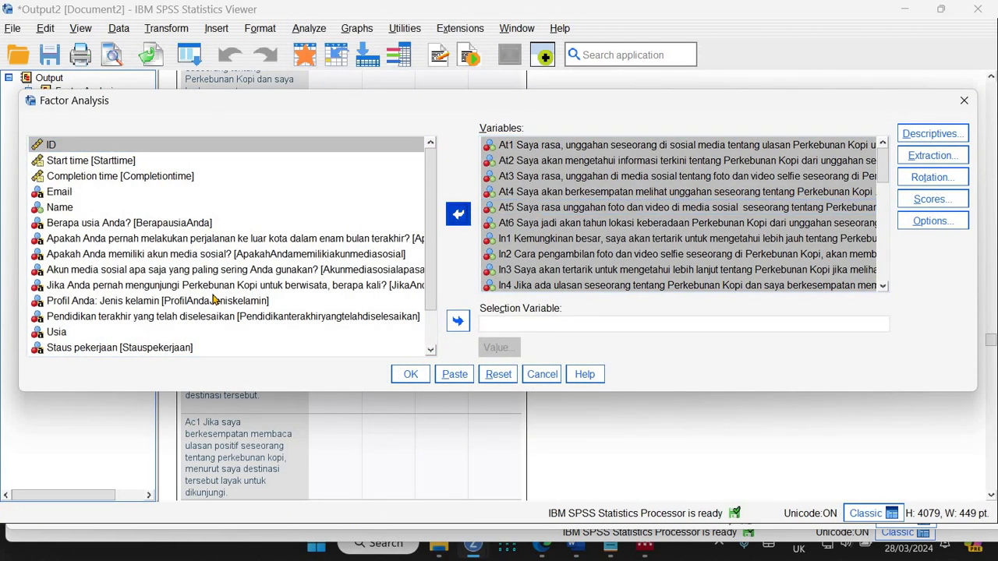
scroll(273, 181, "down", 2)
scroll(273, 181, "down", 1)
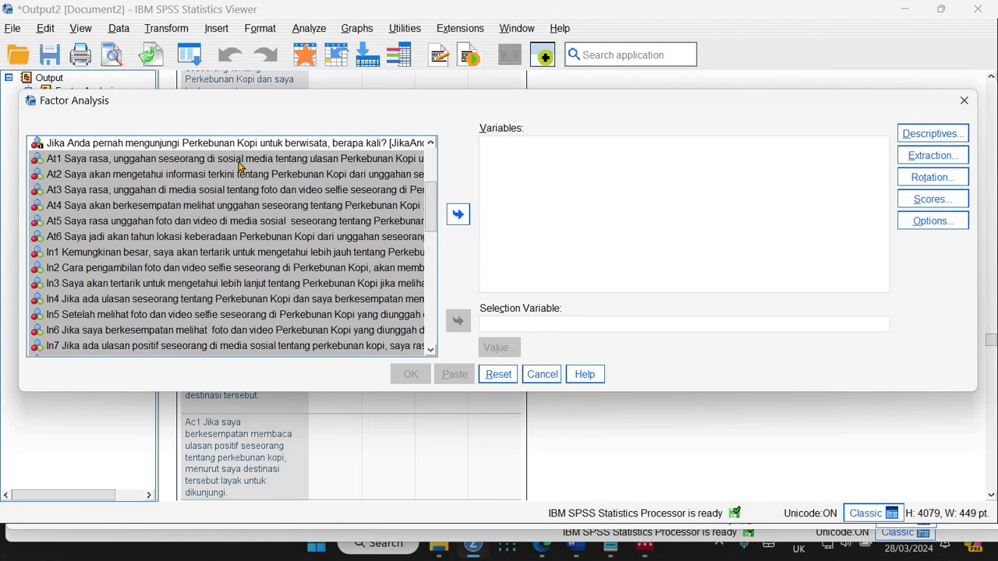
key("Up")
left_click(160, 238, "shift")
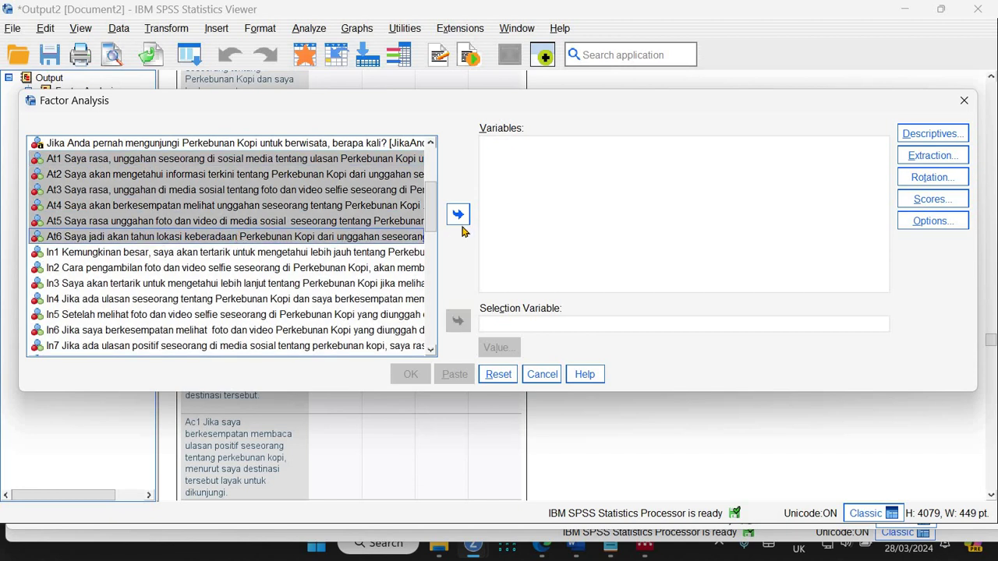
left_click(458, 215)
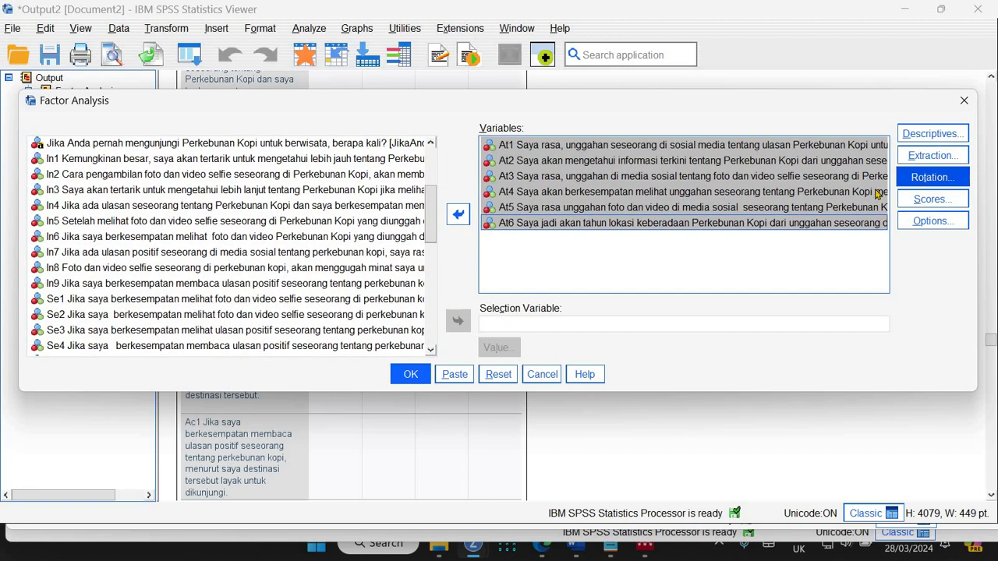
Set the rotation's maximum iterations for convergence to 25 and run the factor analysis on the At items
left_click(926, 178)
double_click(590, 353)
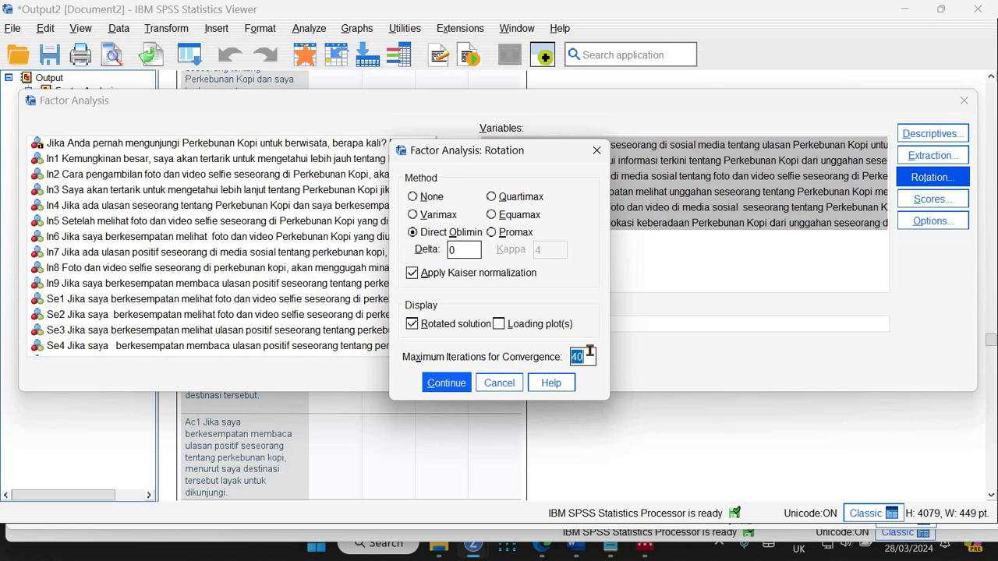
type("25")
left_click(458, 383)
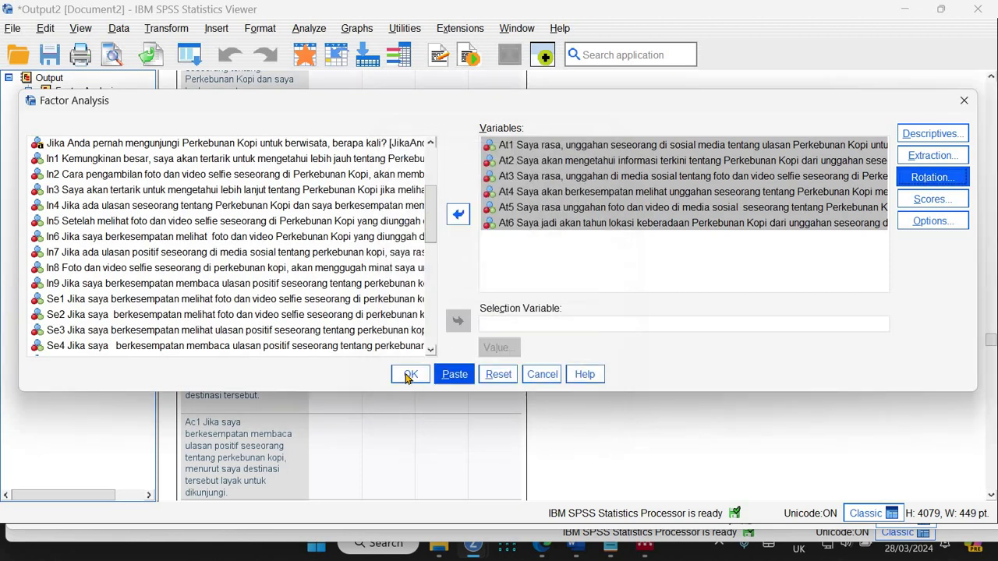
left_click(408, 372)
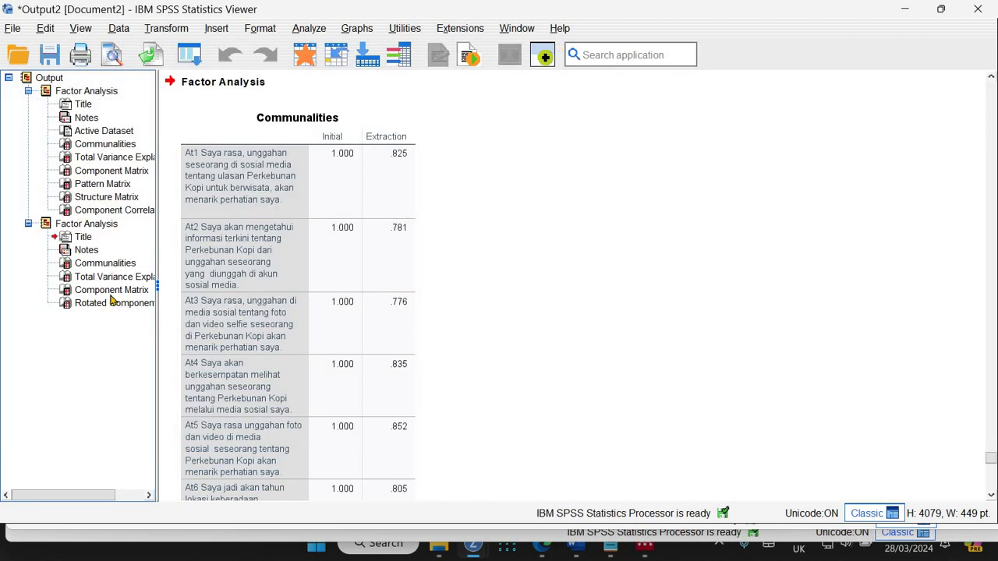
Copy the Component Matrix table from the At items' factor analysis output and view the end of that output
left_click(111, 290)
right_click(251, 246)
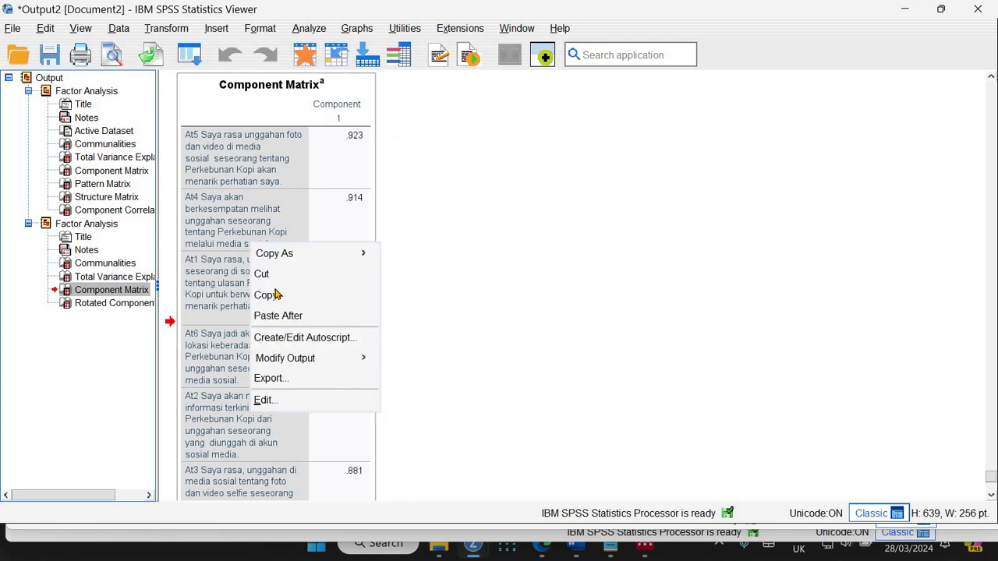
left_click(265, 294)
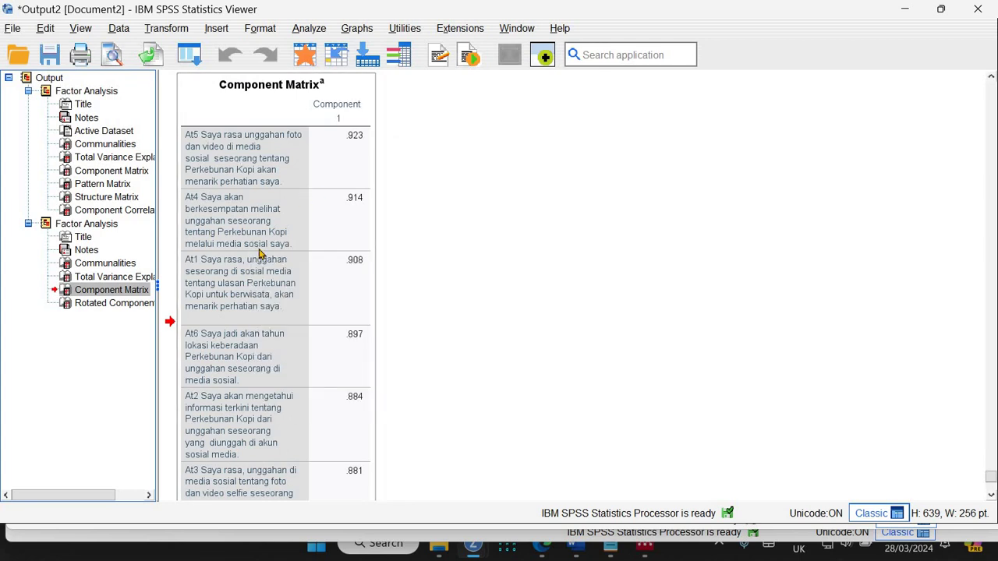
scroll(260, 254, "down", 5)
Switch to Document 71 in Word, add a few blank lines and paste the copied Component Matrix table there
mouse_move(579, 552)
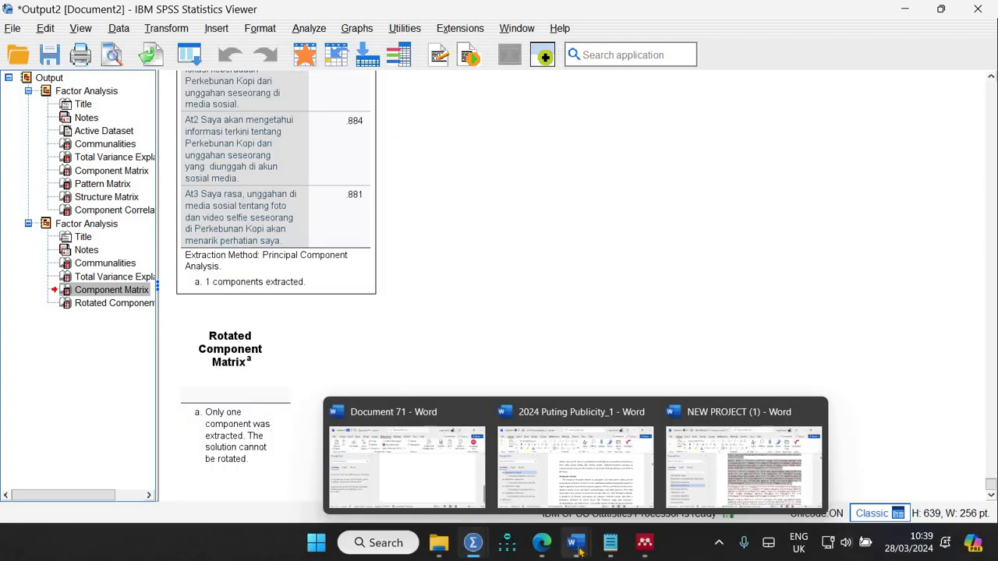
left_click(406, 456)
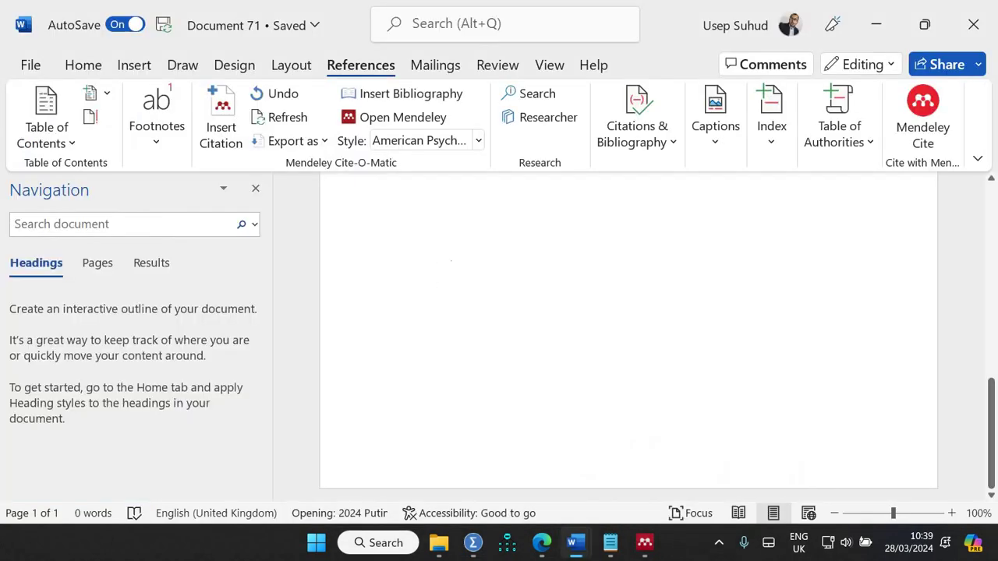
key("Return")
key("Return")
key("Return")
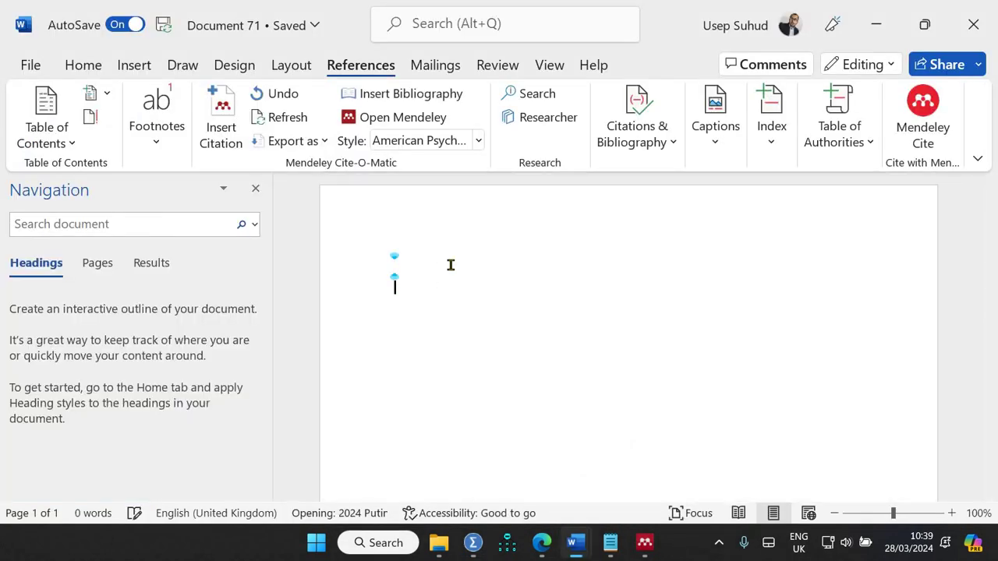
key("ctrl+v")
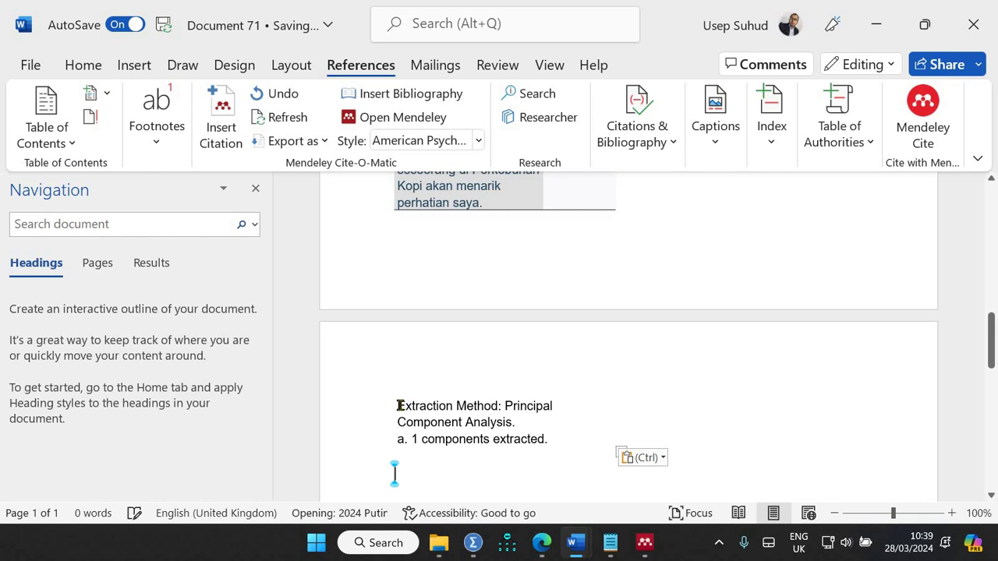
Delete the extraction method and component notes beneath the pasted table and add a blank line after it
key("shift+Up")
key("shift+Up")
key("shift+Up")
key("shift+Up")
key("BackSpace")
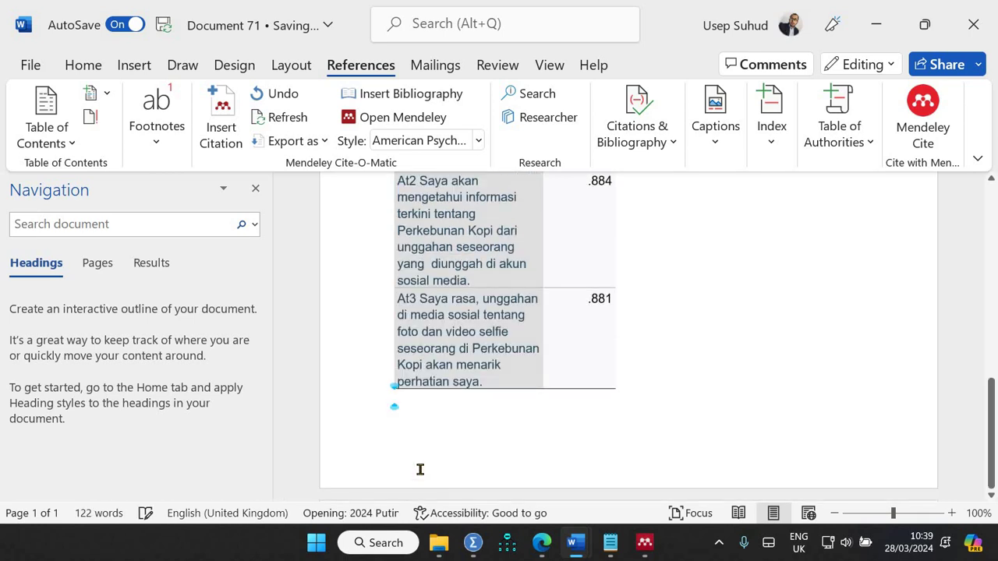
key("Return")
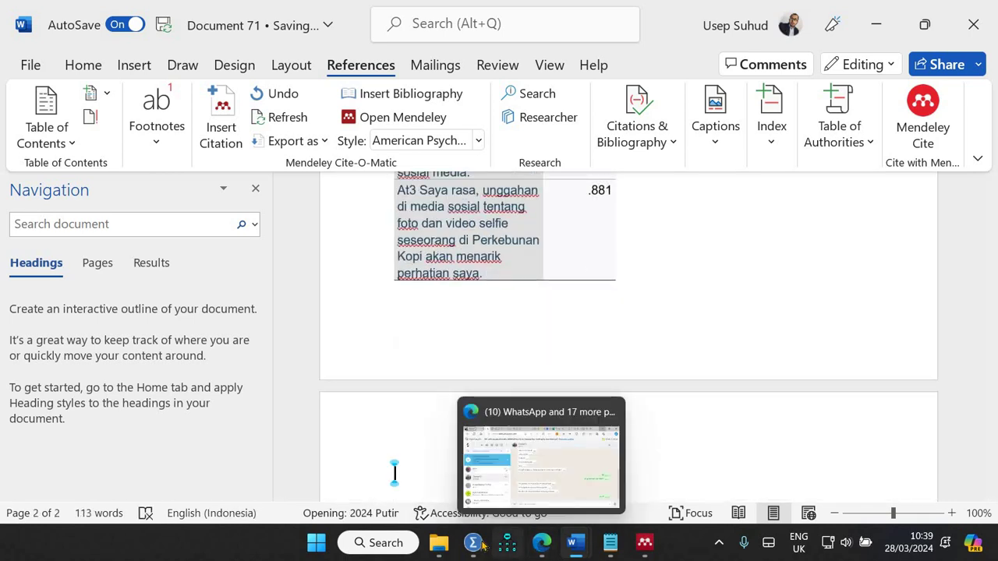
Switch back to the SPSS output, remove and re-add items At1 through At6 in the factor analysis variables and rerun it
mouse_move(474, 542)
left_click(722, 468)
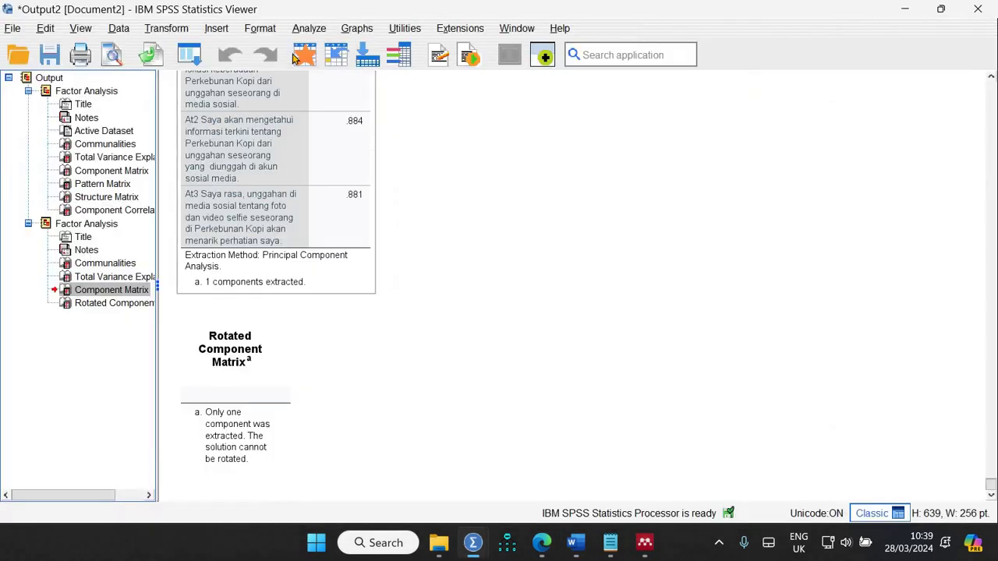
left_click(309, 31)
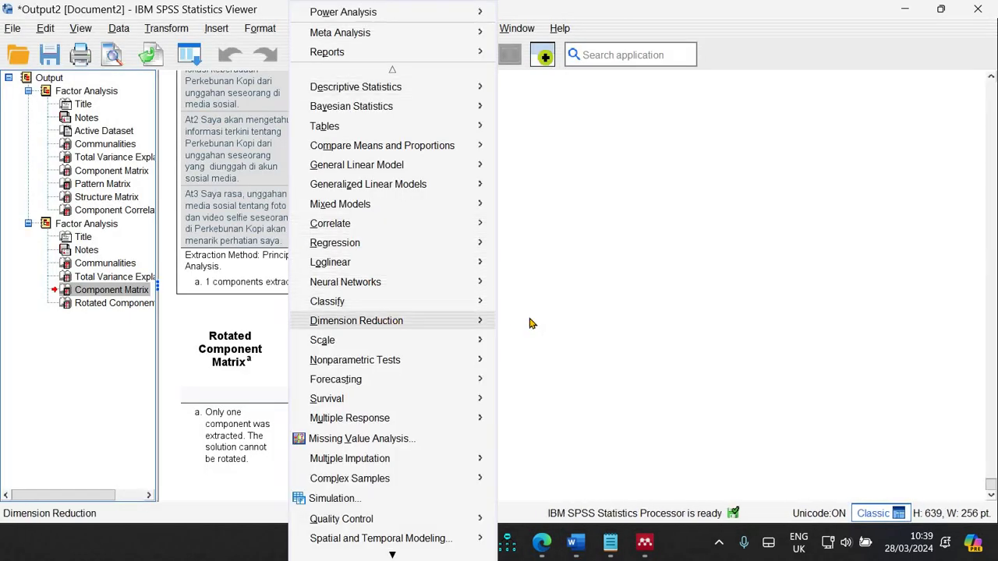
mouse_move(405, 320)
left_click(533, 324)
left_click_drag(564, 222, 515, 145)
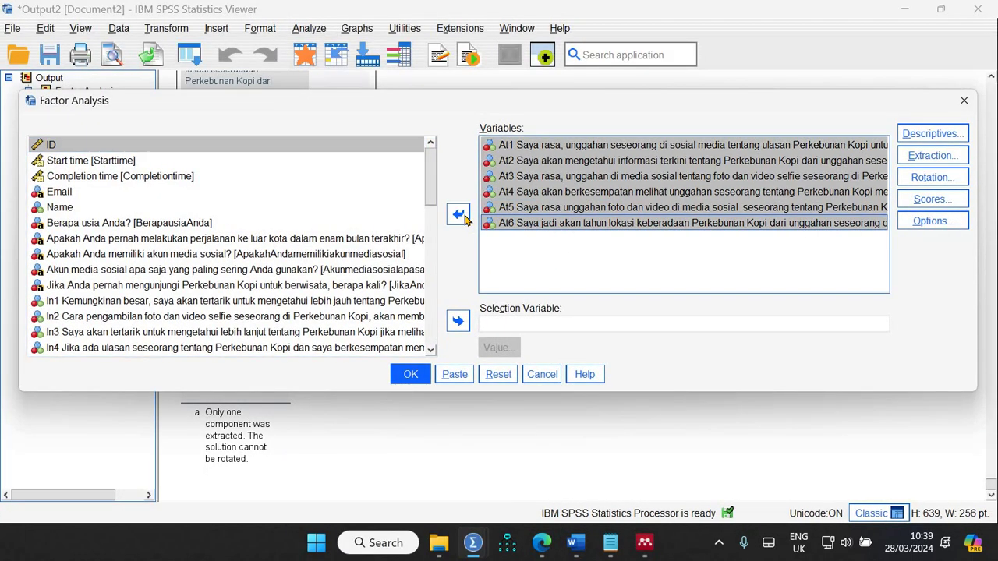
left_click(457, 214)
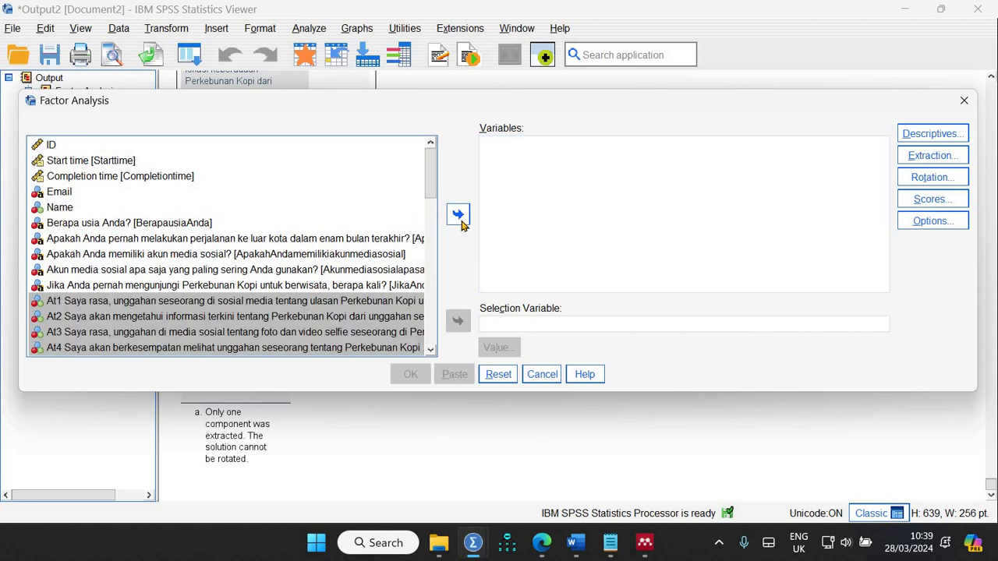
left_click(458, 215)
key("Return")
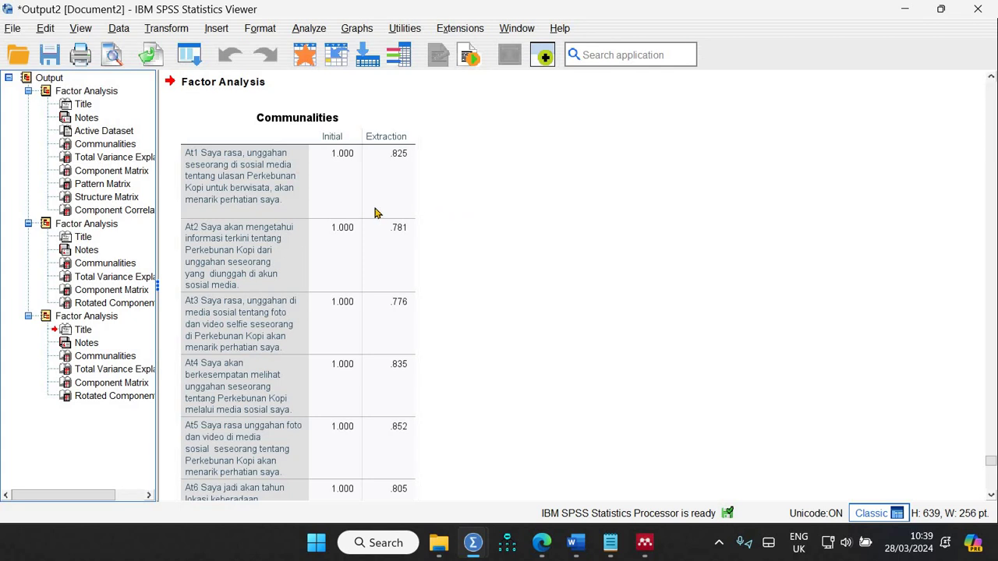
Copy the Communalities table from the newest factor analysis output
left_click(339, 211)
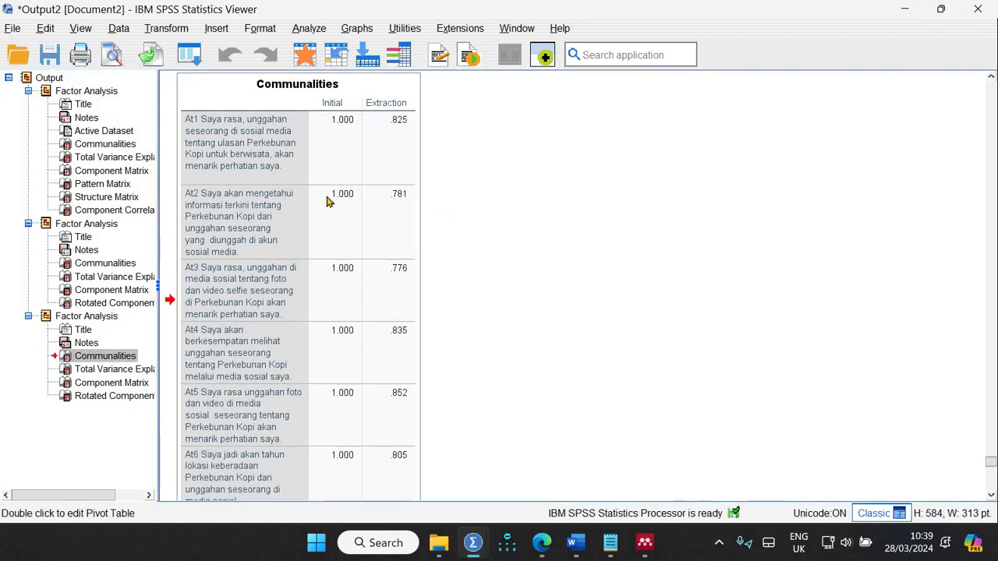
right_click(330, 201)
left_click(352, 247)
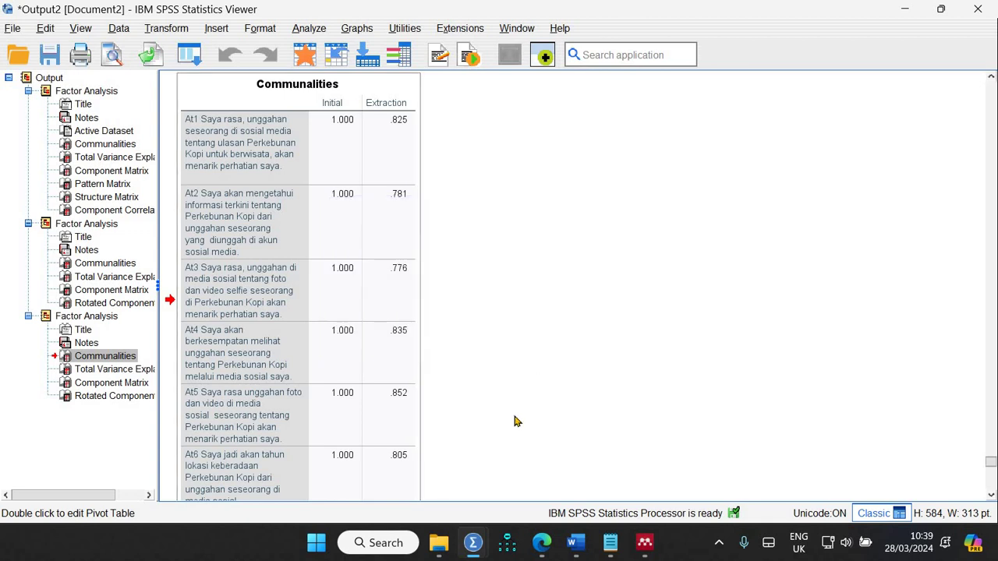
Create a blank Excel workbook through Microsoft 365, maximize its window and paste the Communalities table at A1
left_click(319, 532)
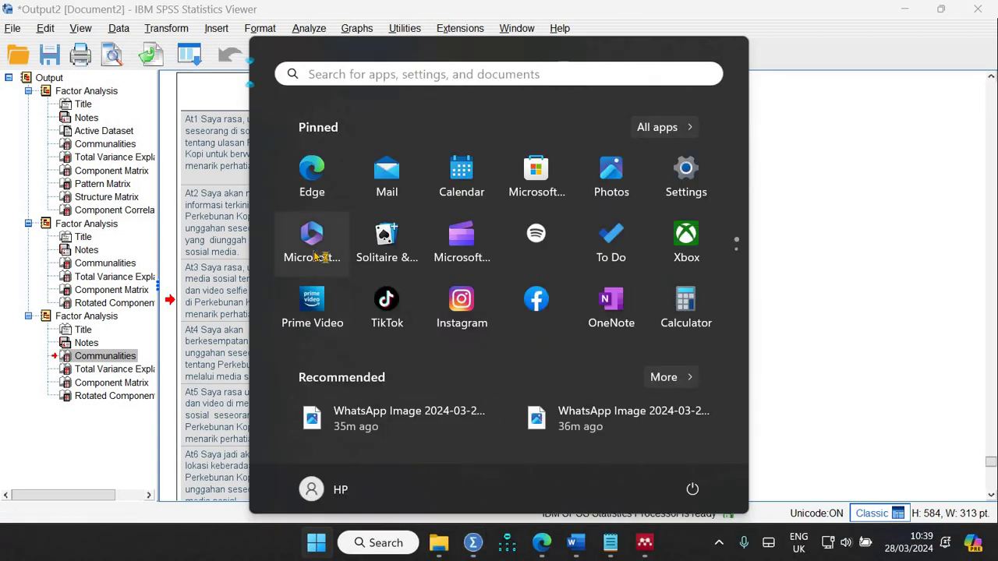
left_click(312, 234)
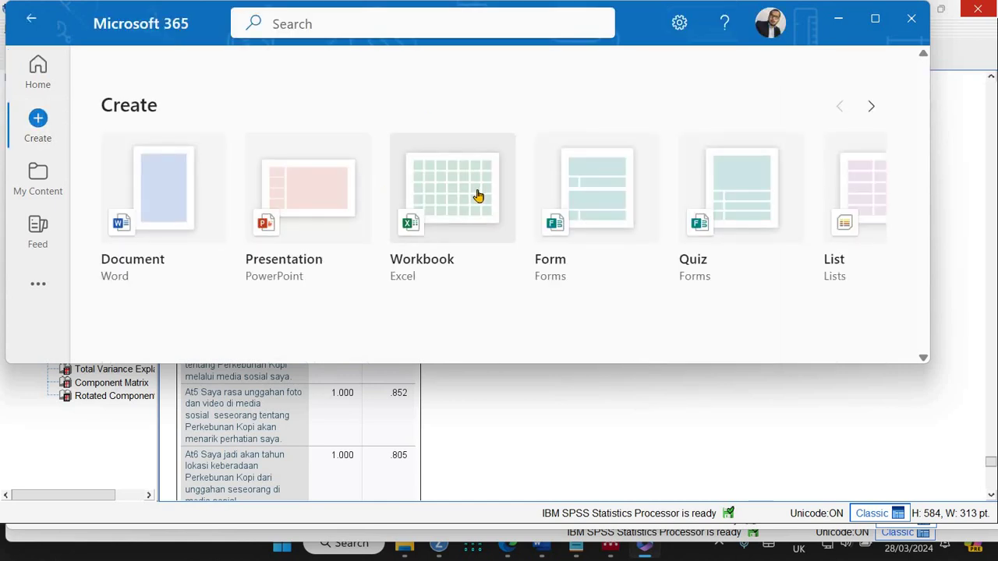
left_click(478, 194)
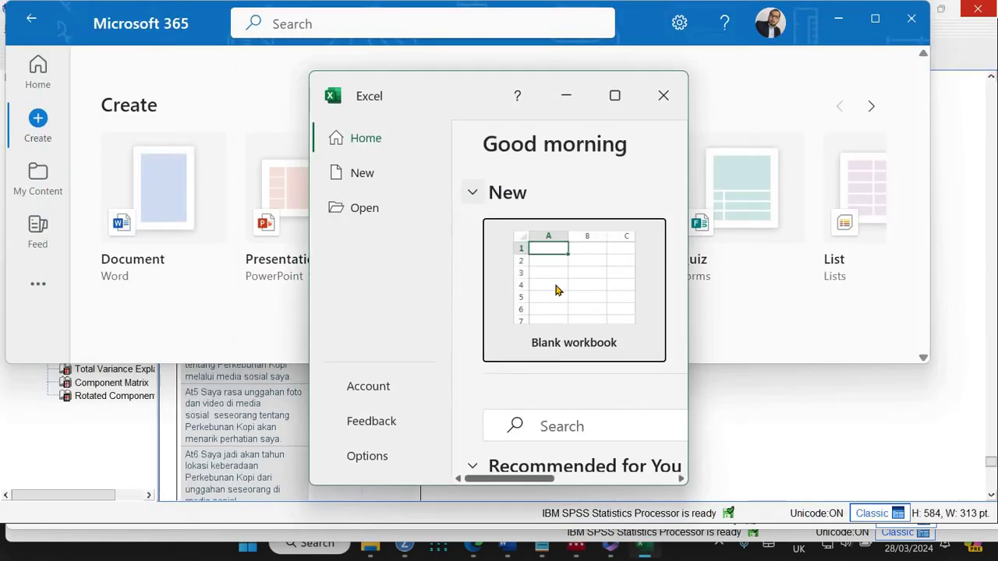
left_click(565, 284)
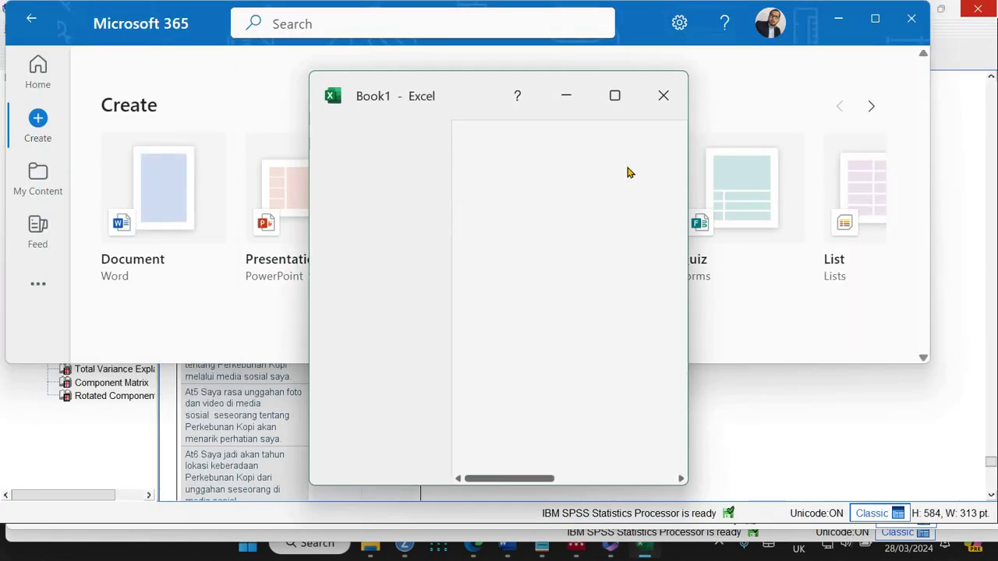
left_click(615, 97)
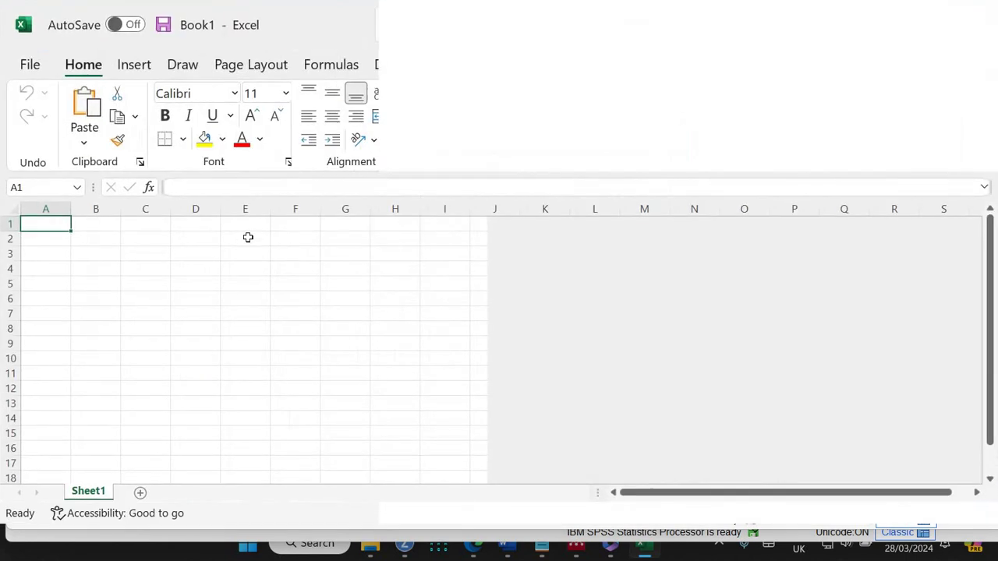
key("ctrl+v")
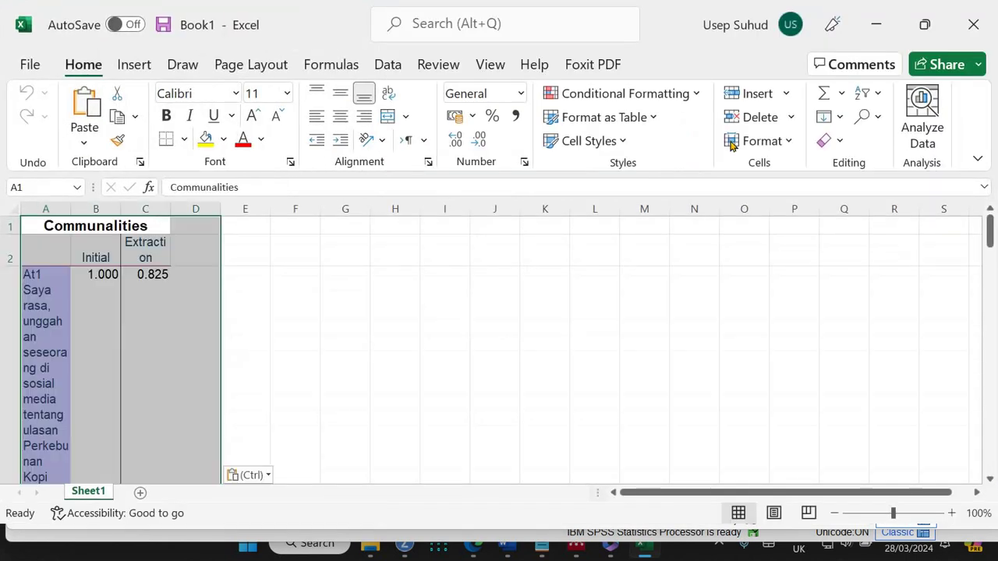
Widen column A to make the item statements readable and unmerge all cells in the sheet
left_click(245, 351)
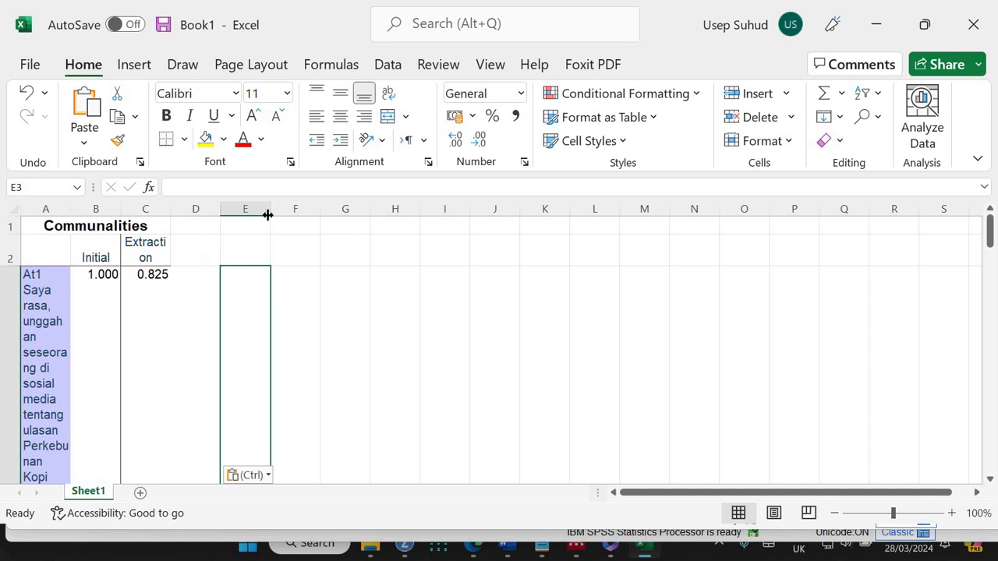
left_click_drag(268, 215, 271, 209)
left_click(12, 209)
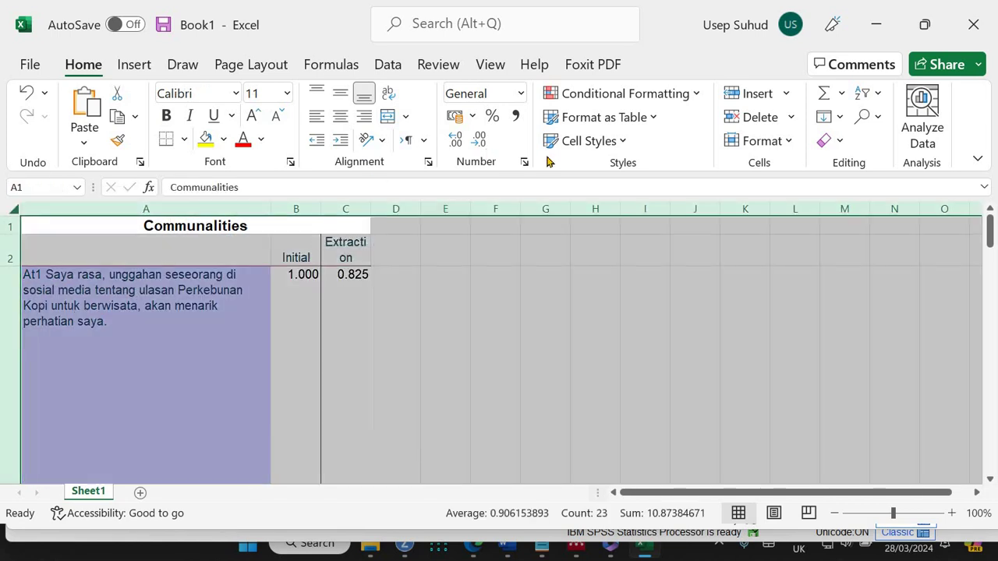
left_click(387, 118)
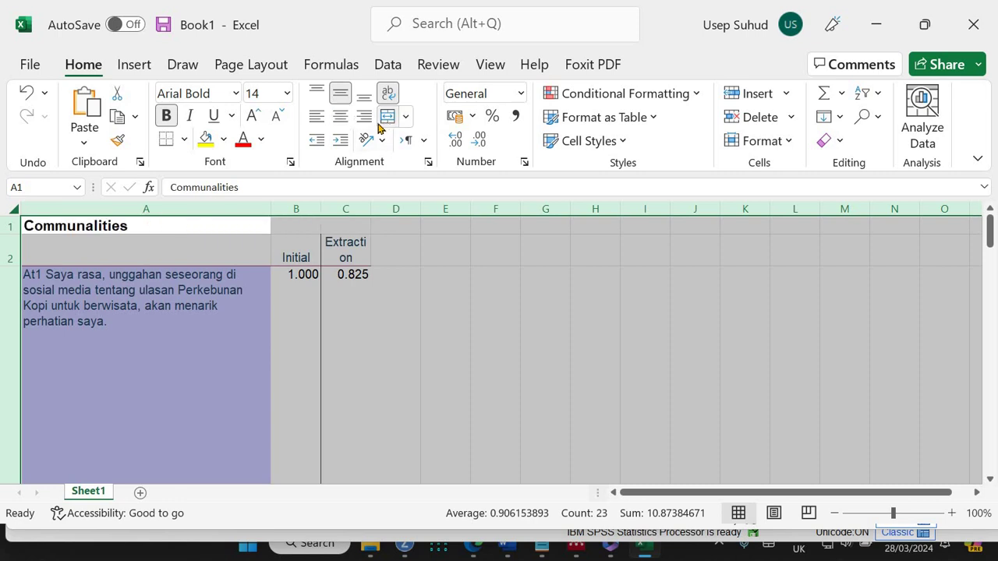
Set the font size of the whole sheet to 11
left_click(286, 95)
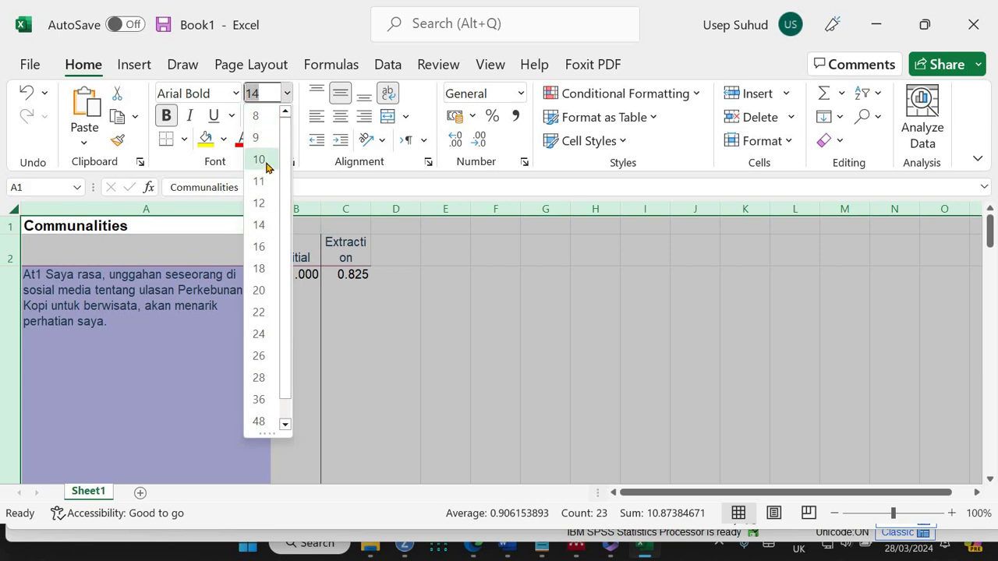
left_click(263, 161)
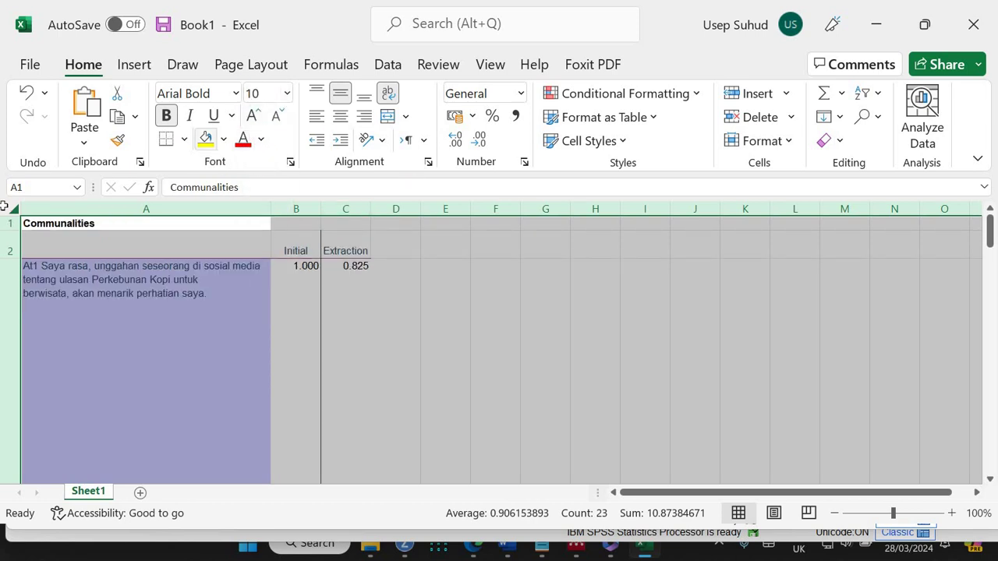
left_click(286, 94)
left_click(265, 182)
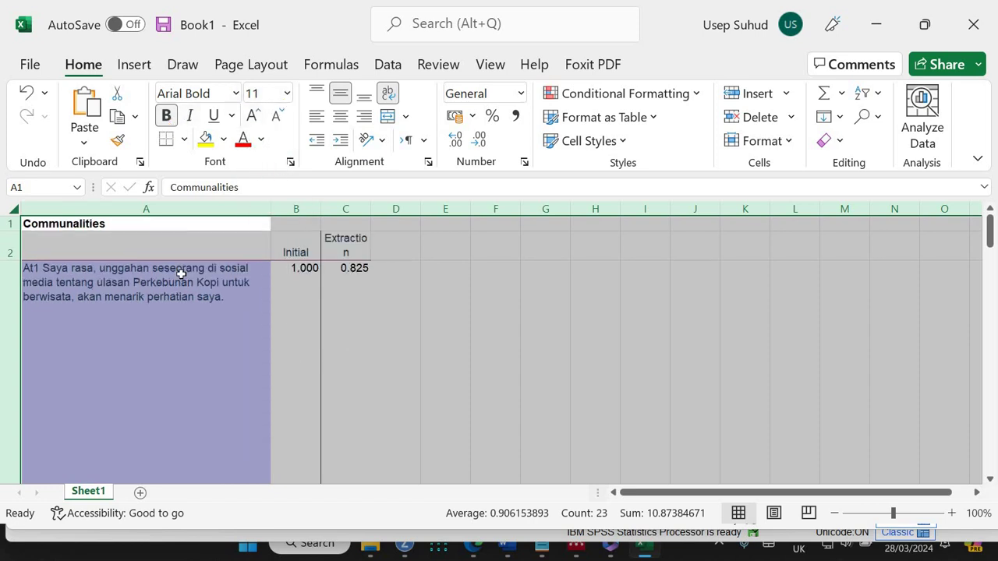
Reduce the height of all rows in the sheet uniformly so each row just fits its three-line item statement
left_click(187, 328)
scroll(187, 329, "down", 3)
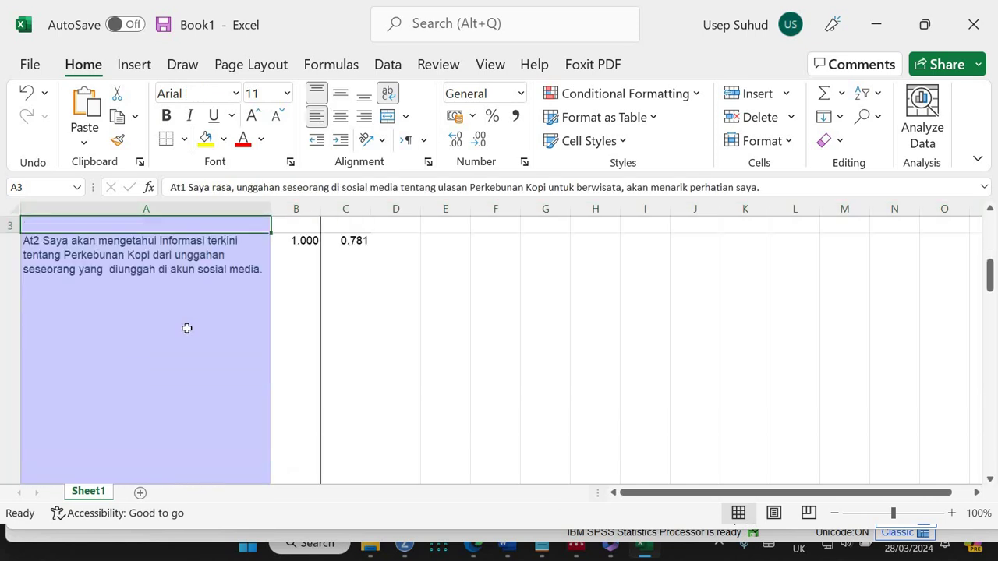
scroll(187, 328, "up", 1)
scroll(187, 329, "down", 1)
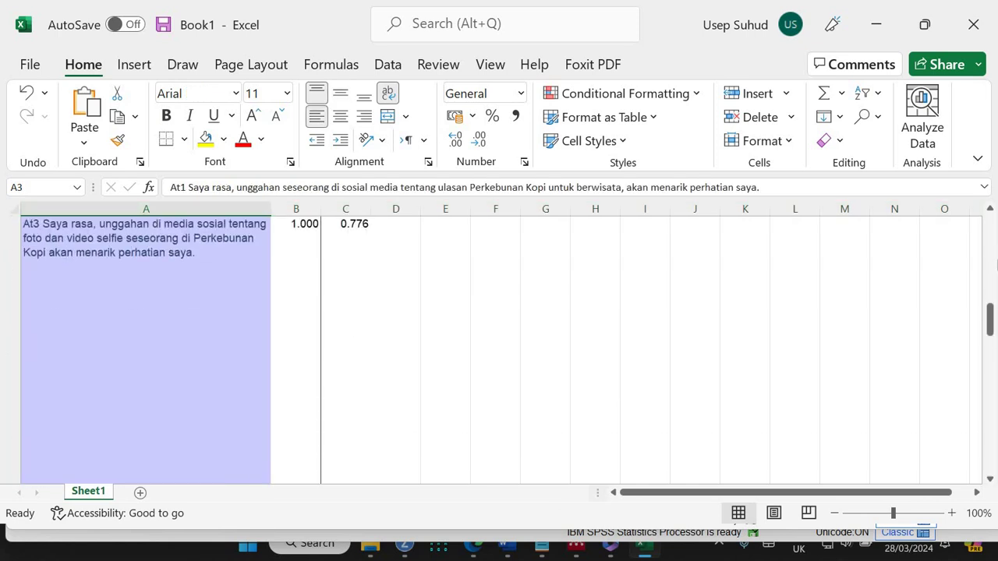
scroll(103, 248, "up", 4)
left_click(14, 209)
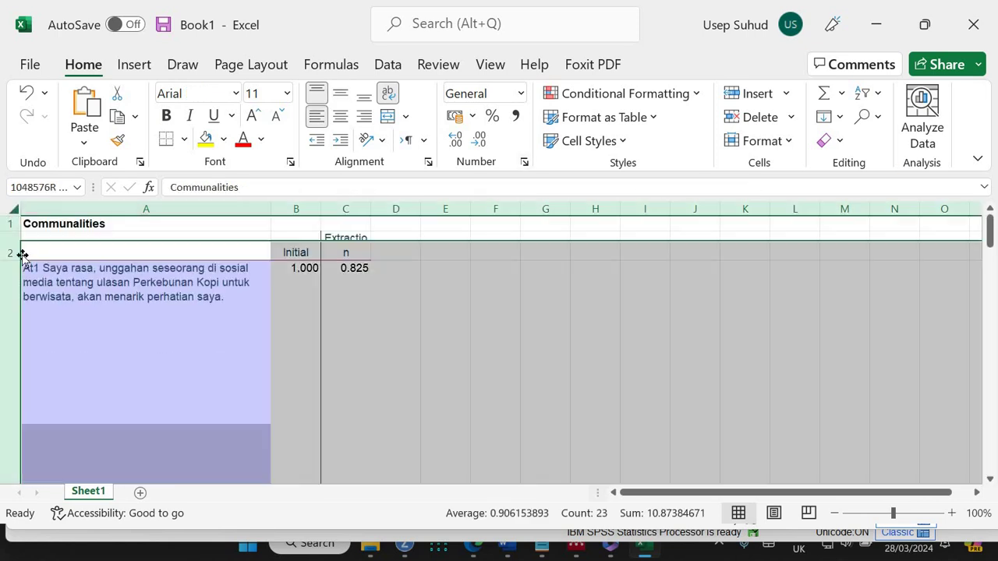
scroll(81, 307, "down", 3)
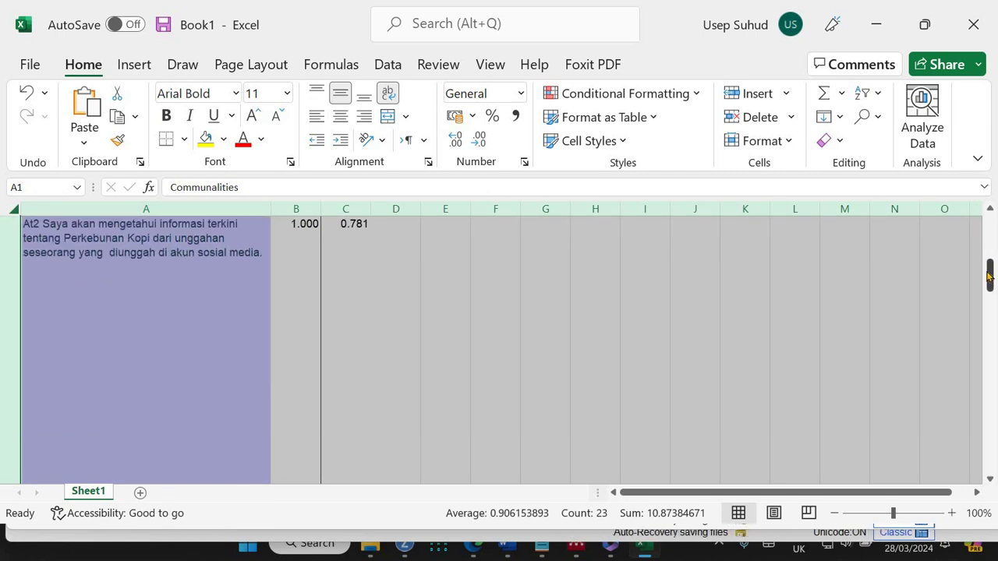
scroll(34, 333, "up", 1)
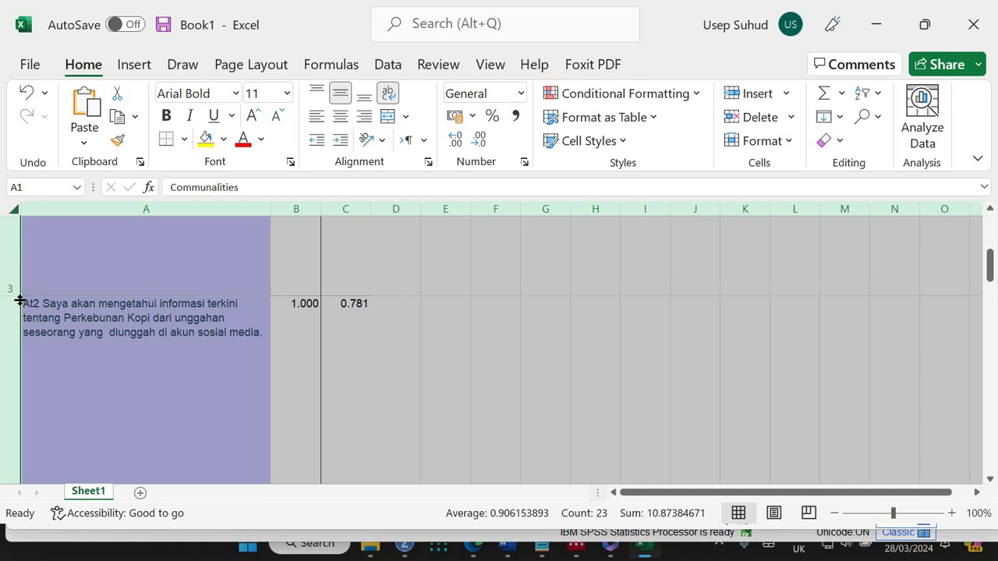
left_click_drag(20, 290, 18, 220)
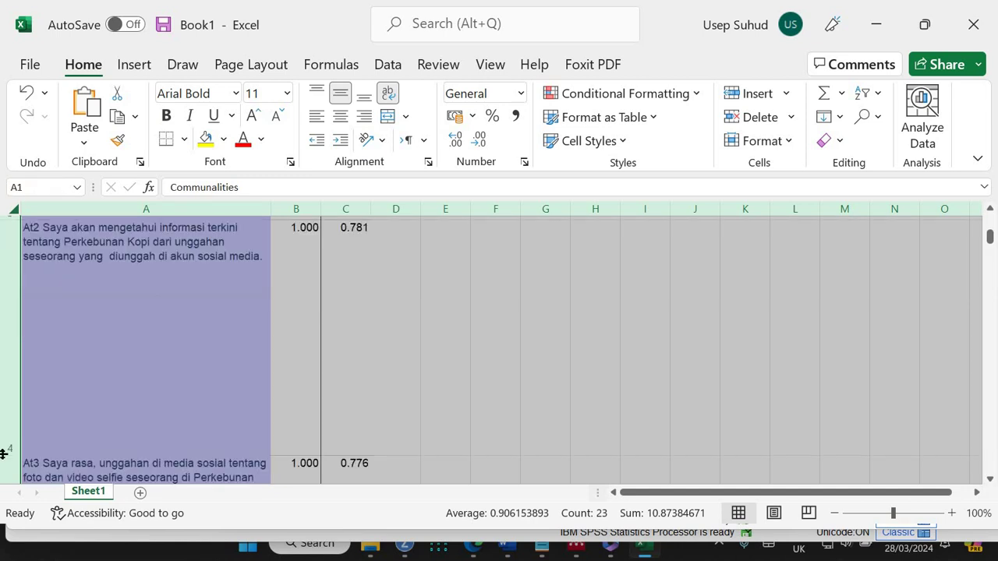
left_click_drag(11, 443, 11, 273)
scroll(421, 328, "up", 1)
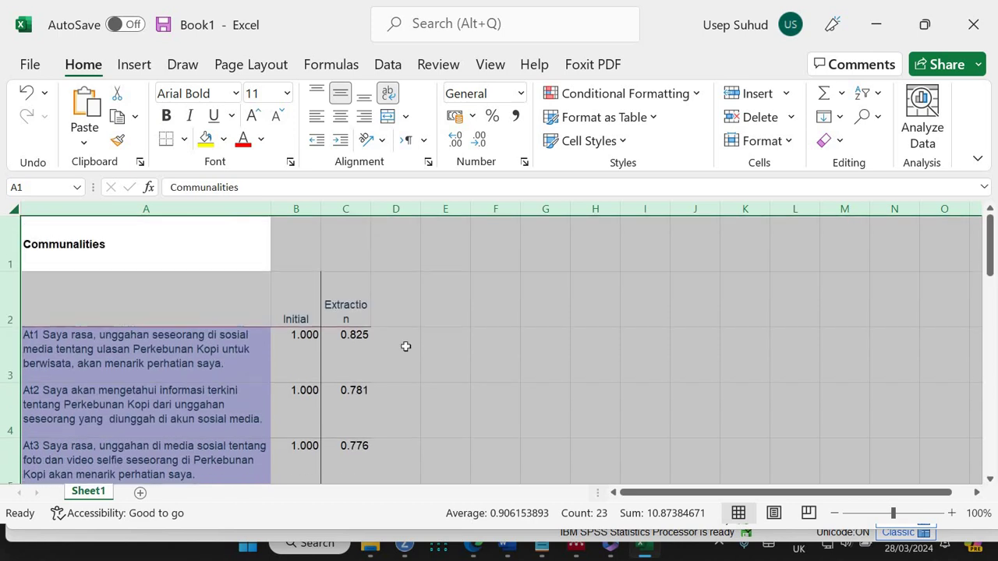
Sum the Extraction values in column C from row 3 down into cell C10
left_click(386, 350)
left_click_drag(349, 343, 352, 388)
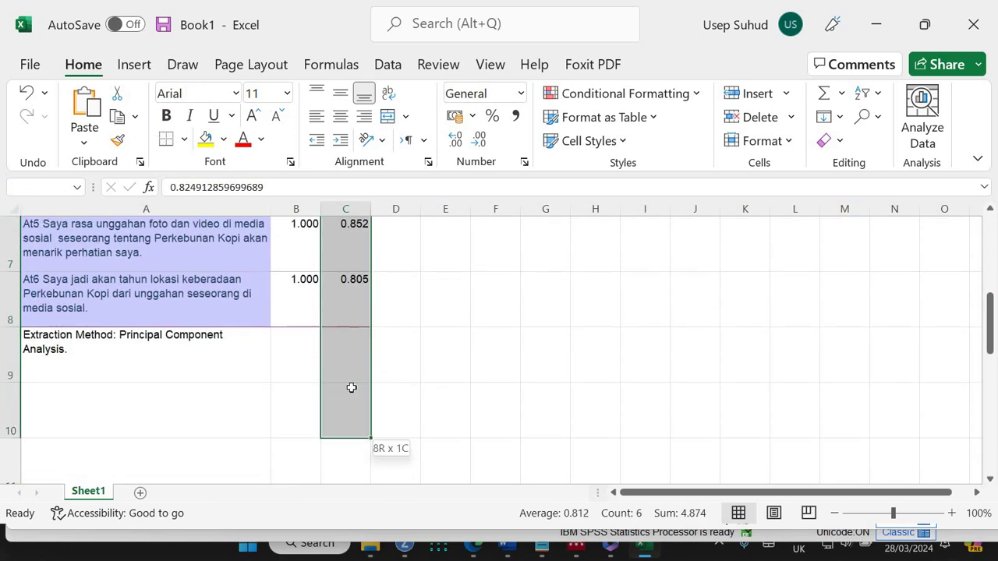
key("ctrl+v")
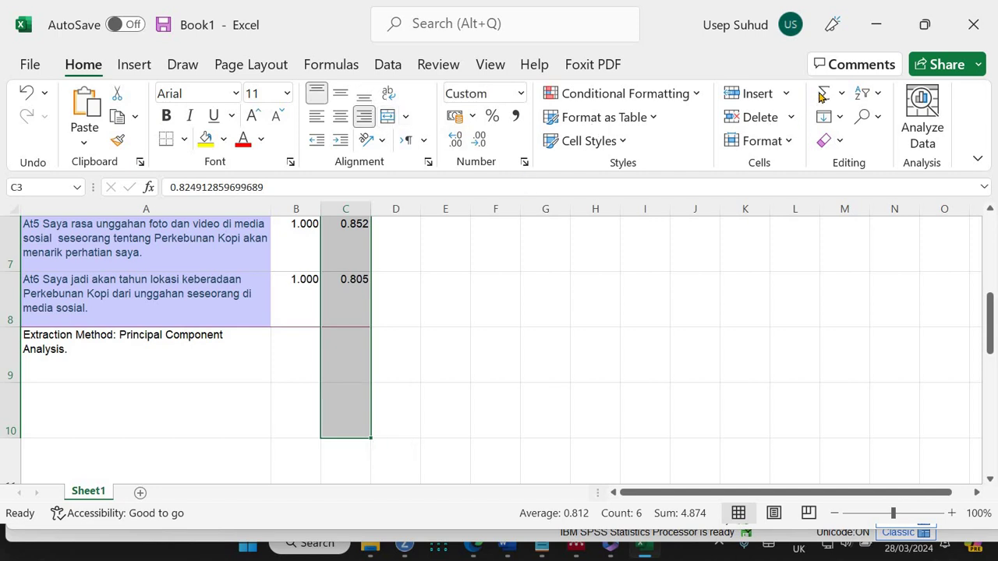
left_click(821, 94)
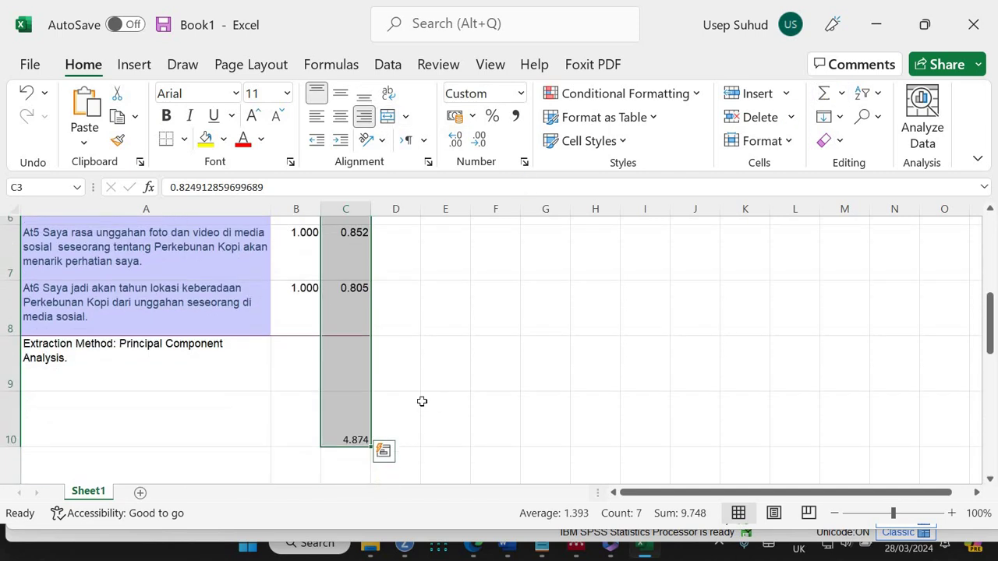
Divide the sum by the six items with =C10/6 in D10 and show the result with three decimals
left_click(403, 414)
type("=")
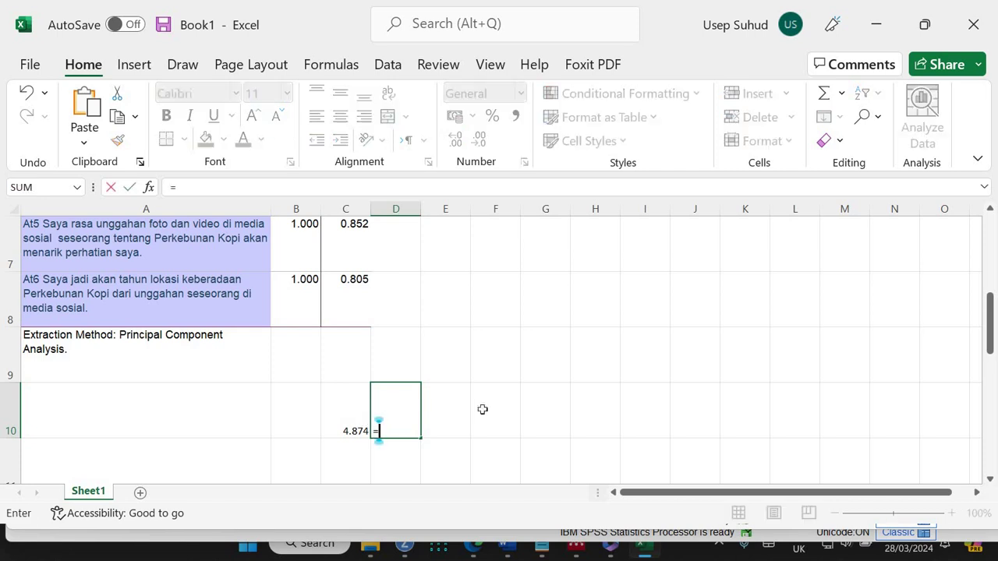
mouse_move(990, 334)
left_mouse_down()
mouse_move(992, 248)
mouse_move(992, 321)
left_mouse_up()
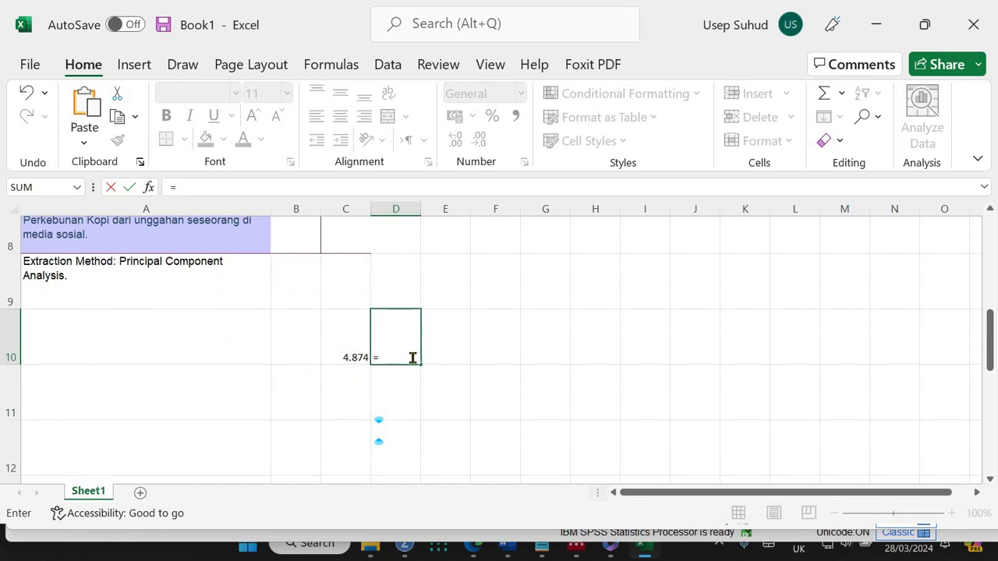
left_click(343, 350)
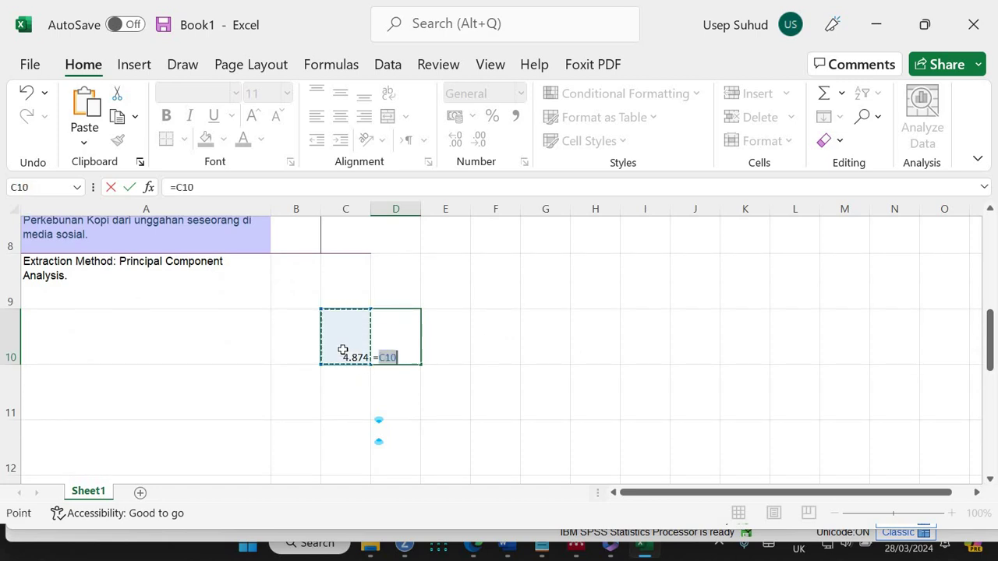
type("/6")
key("ctrl+Return")
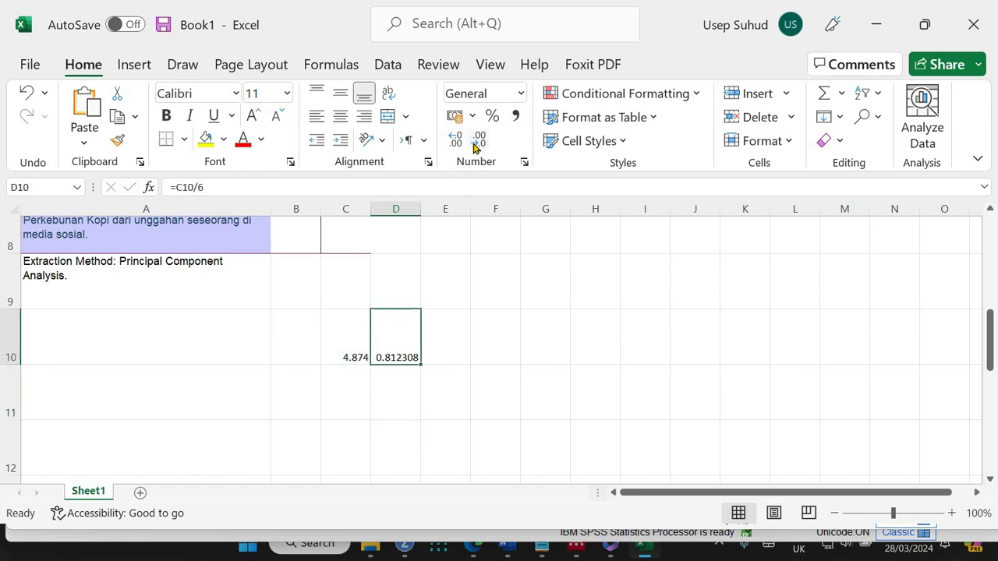
left_click(478, 142)
left_click(477, 143)
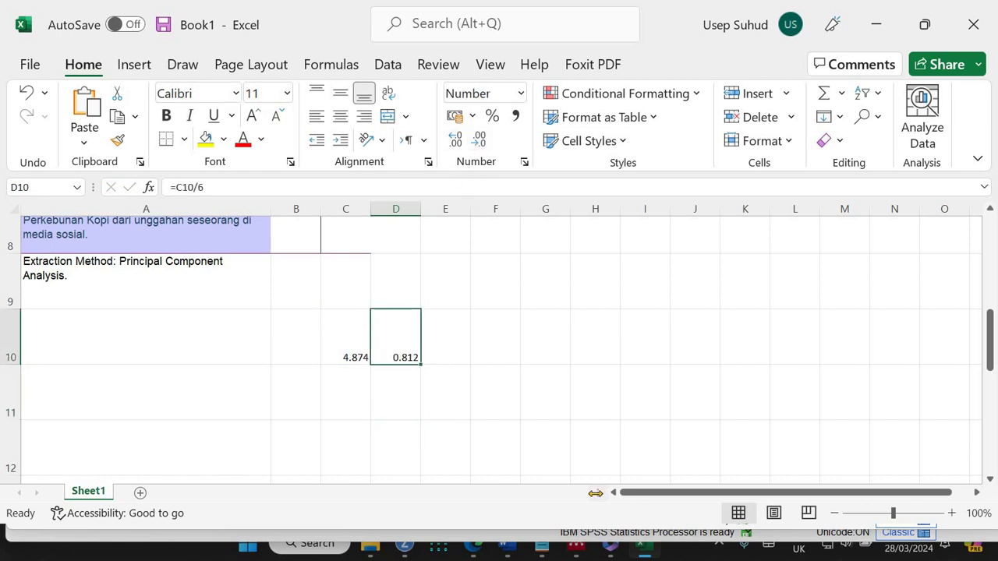
Switch to Document 71 in Word and add a column to the right of the Component Matrix table's loadings
left_click(506, 543)
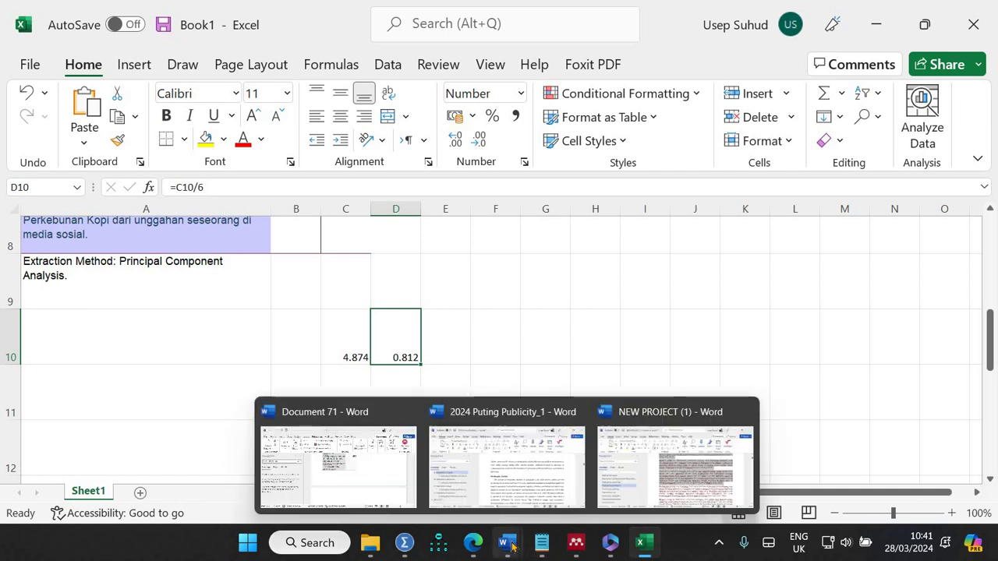
left_click(395, 473)
scroll(557, 386, "down", 3)
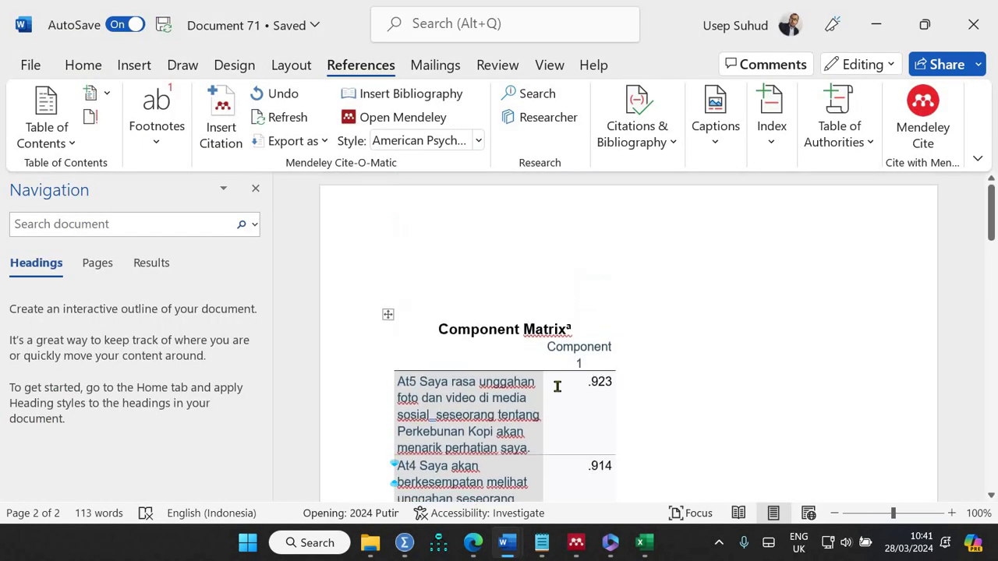
left_click(571, 385)
right_click(571, 385)
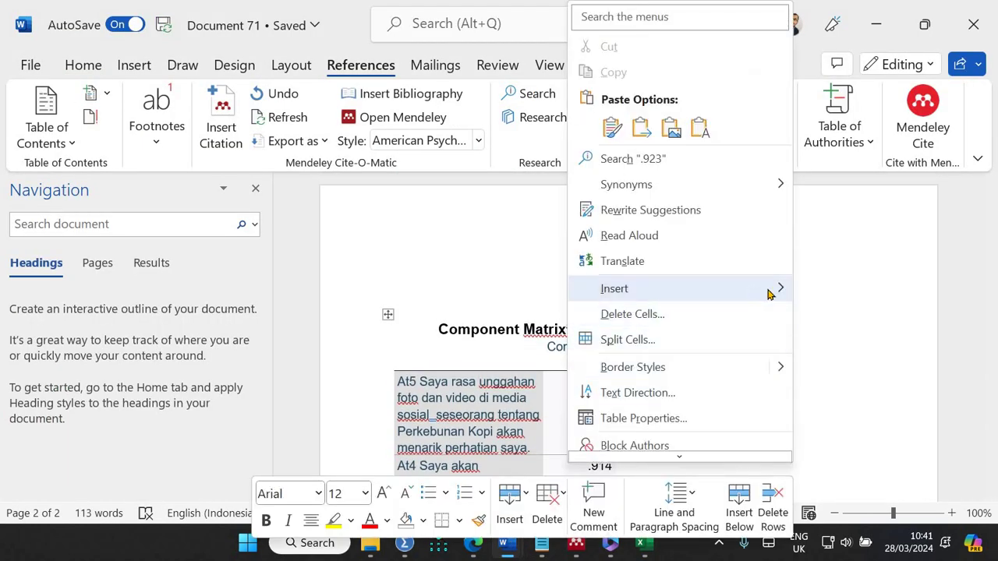
mouse_move(772, 289)
left_click(867, 315)
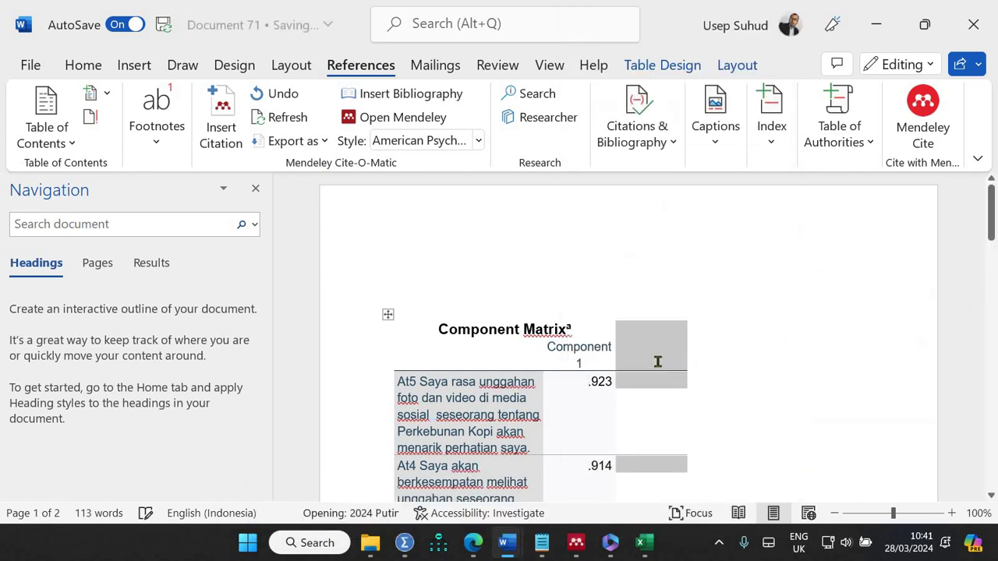
Insert an empty row above the At5 item in the Component Matrix table
left_click(583, 364)
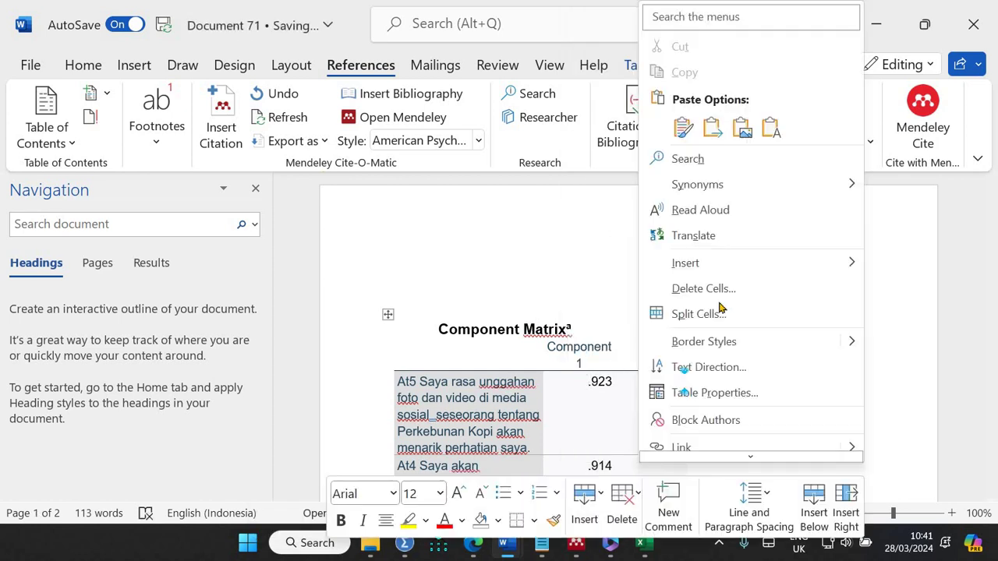
right_click(685, 382)
mouse_move(723, 274)
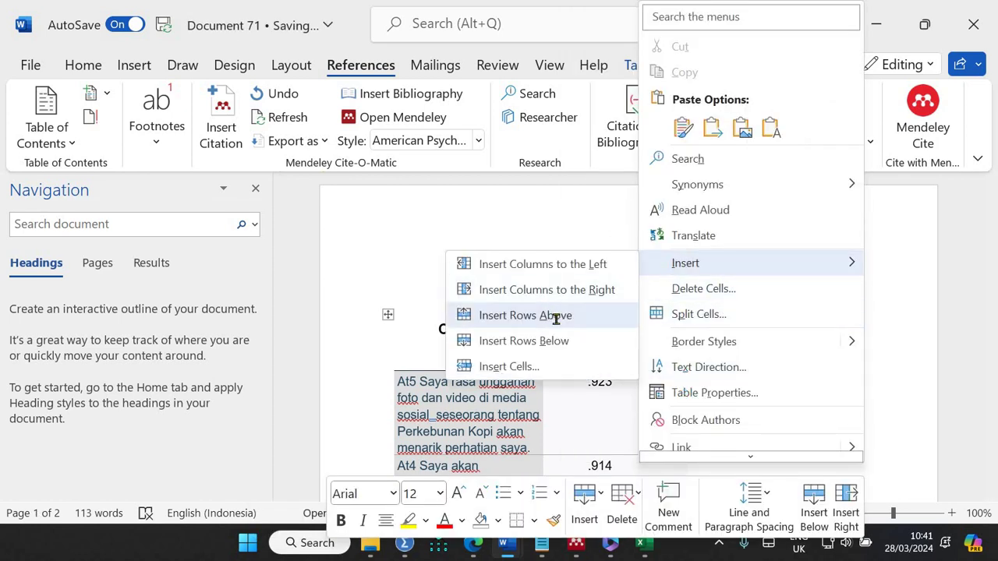
left_click(554, 319)
left_click(629, 379)
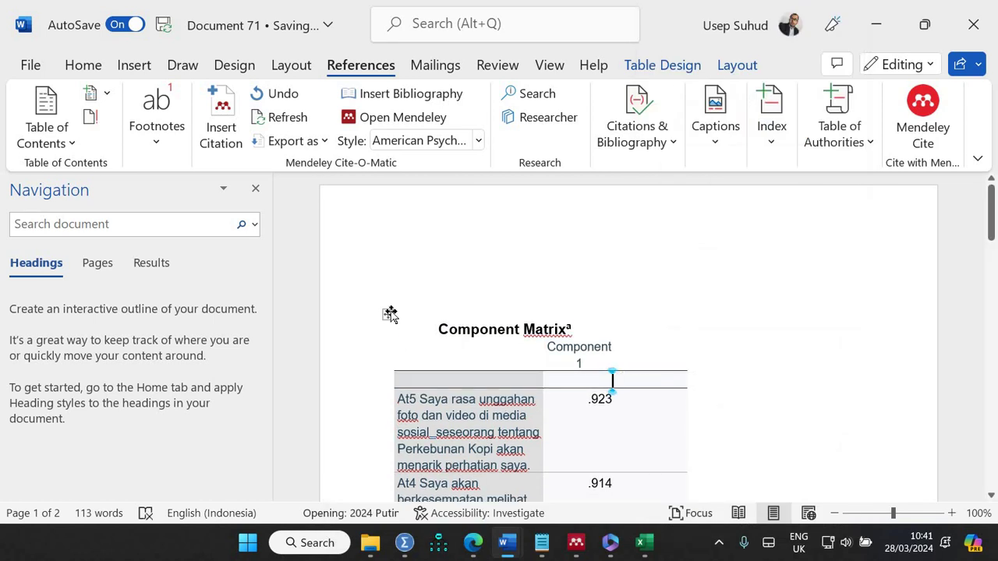
Apply all borders to the entire Component Matrix table
key("ctrl+a")
left_click(83, 66)
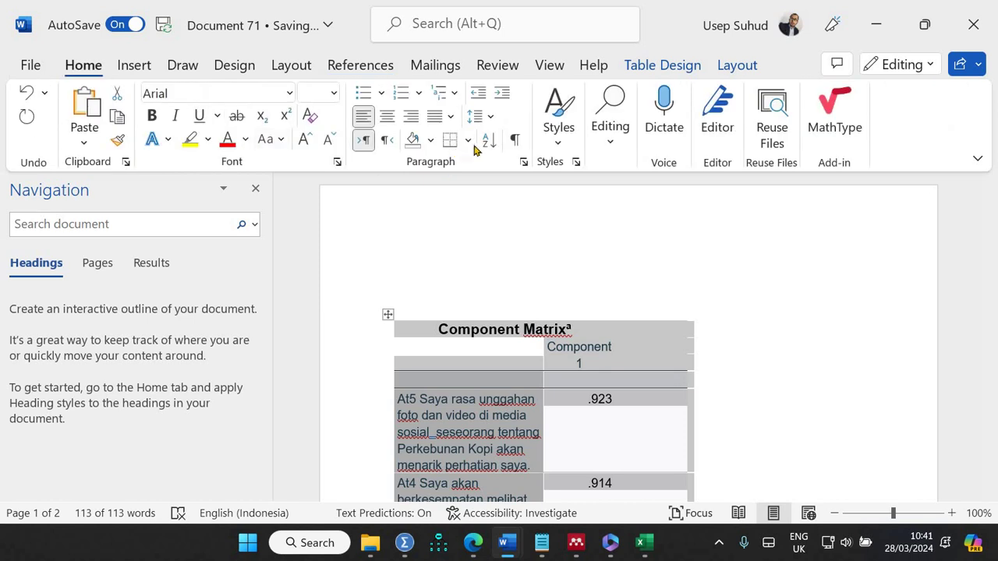
left_click(468, 141)
left_click(483, 292)
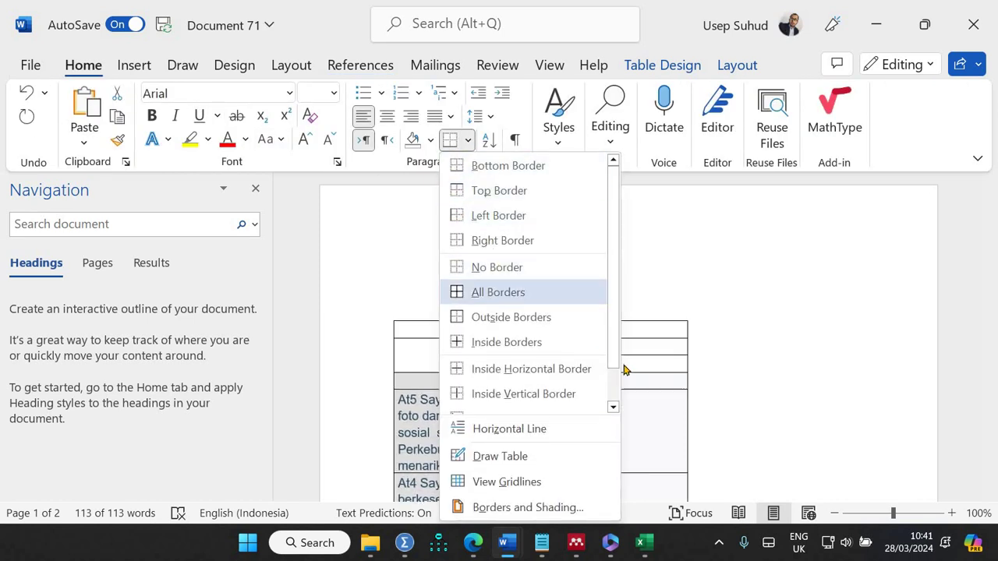
Enter 0.813 in the new column's cell of the empty row above At5
left_click(642, 401)
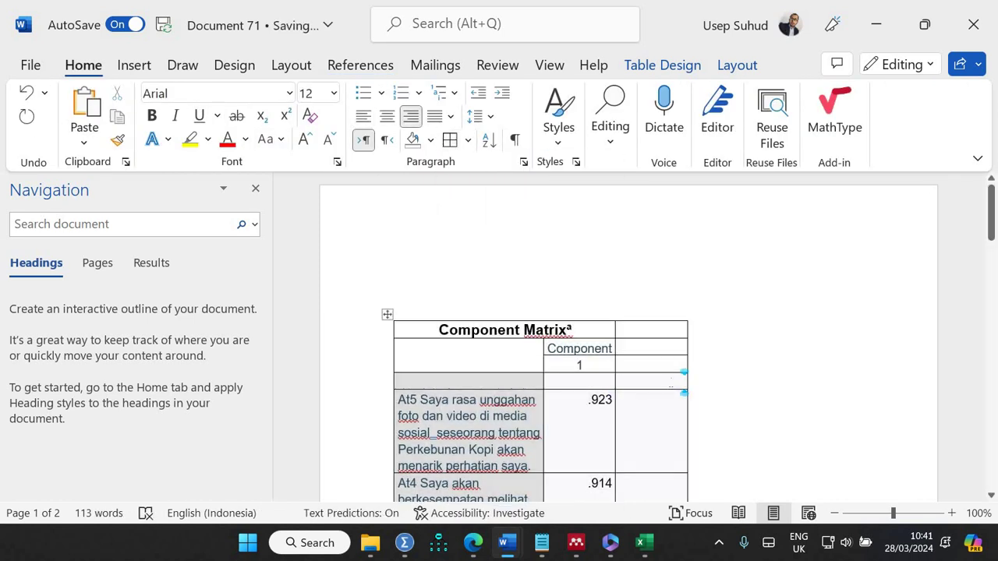
type("0.8")
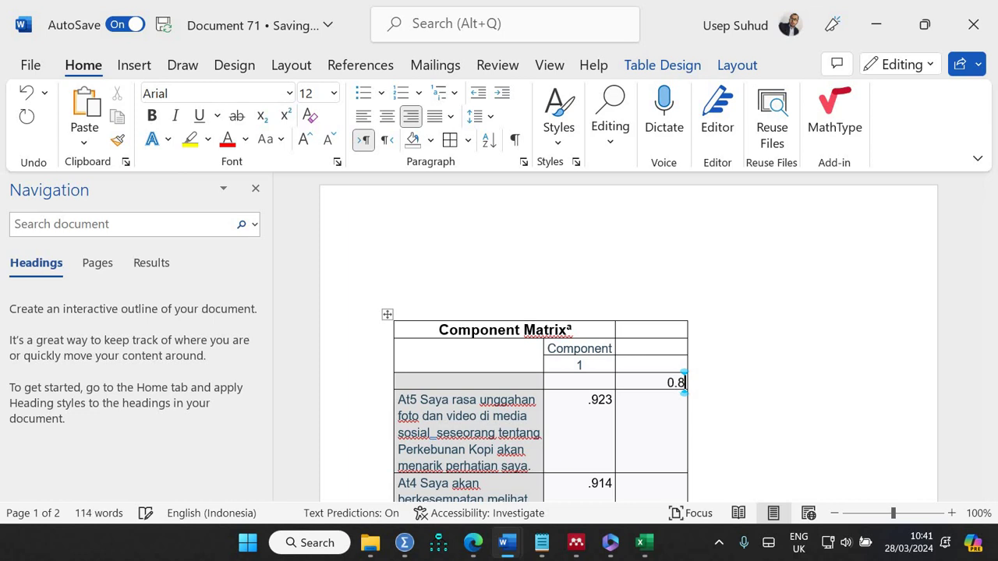
type("13")
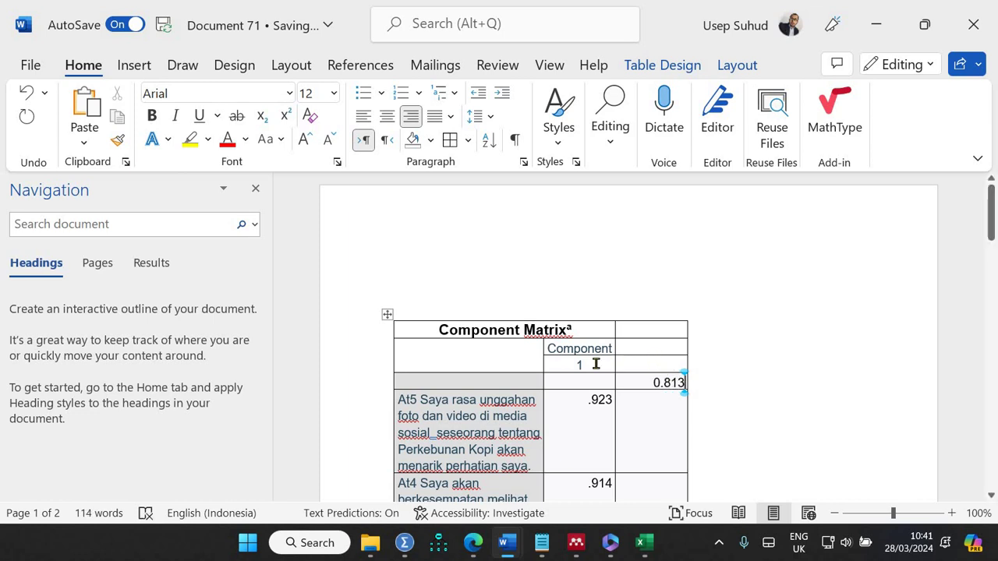
Replace the header 1 under Component with "Factor Loadings" and head the column beside it "AVE"
double_click(566, 357)
key("Delete")
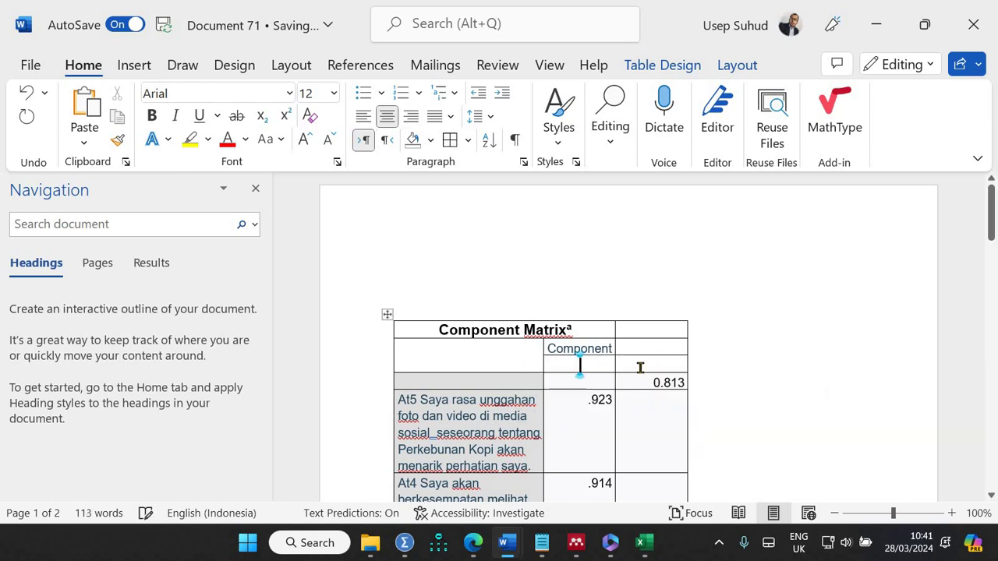
type("Factor ")
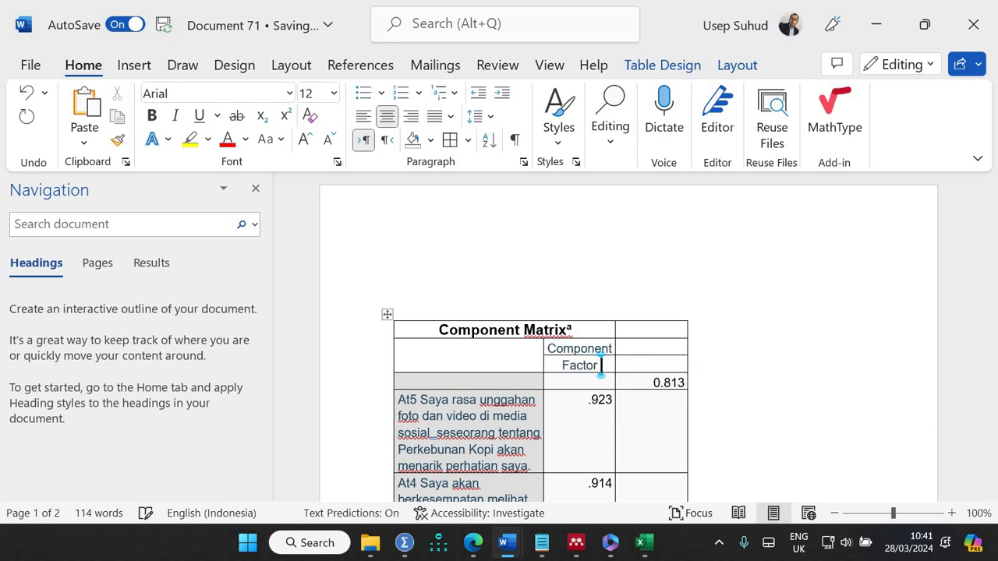
type("Loadings")
left_click(651, 365)
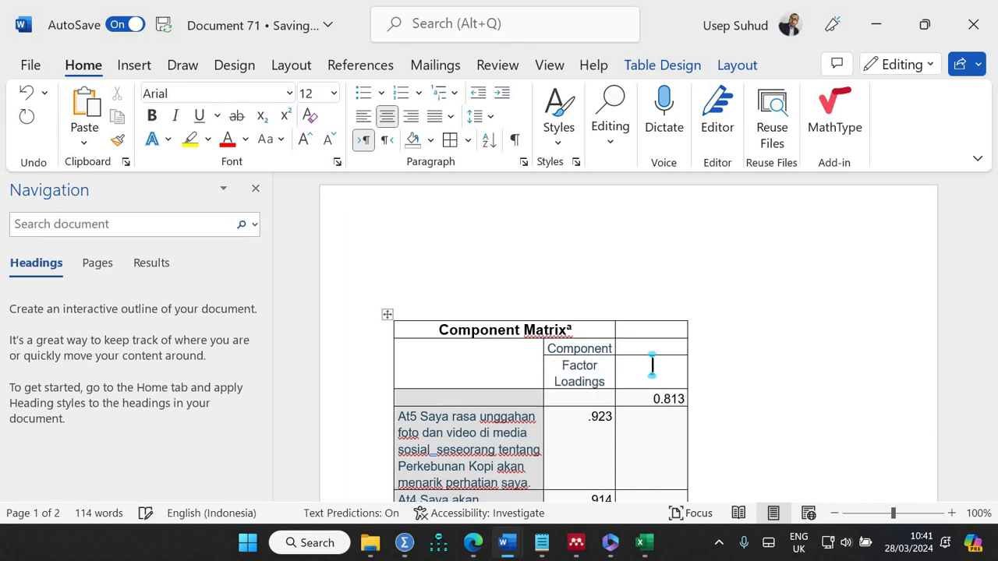
type("AVE")
Insert another column to the right of AVE and place the cursor in its cell beside 0.813
right_click(675, 368)
mouse_move(753, 265)
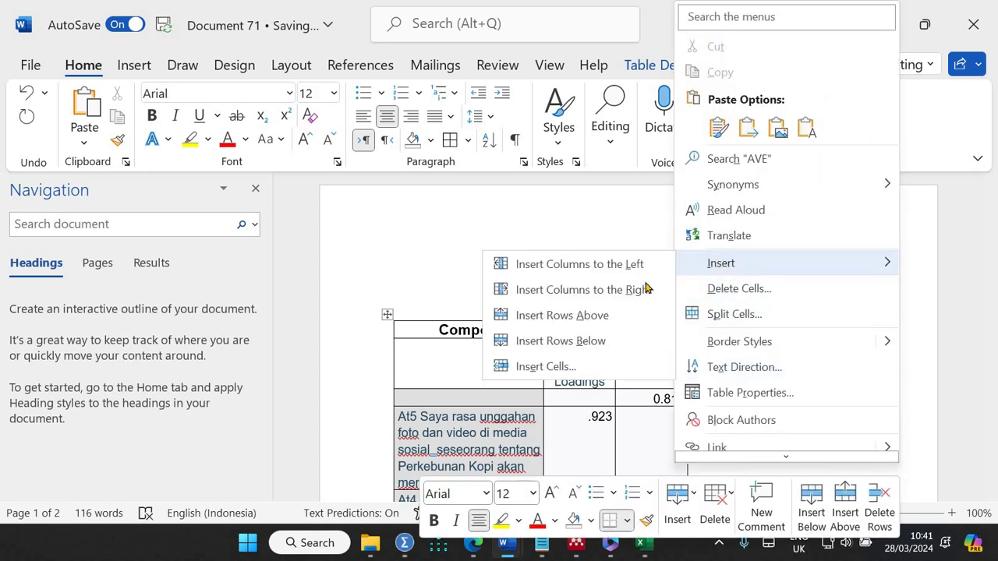
left_click(617, 290)
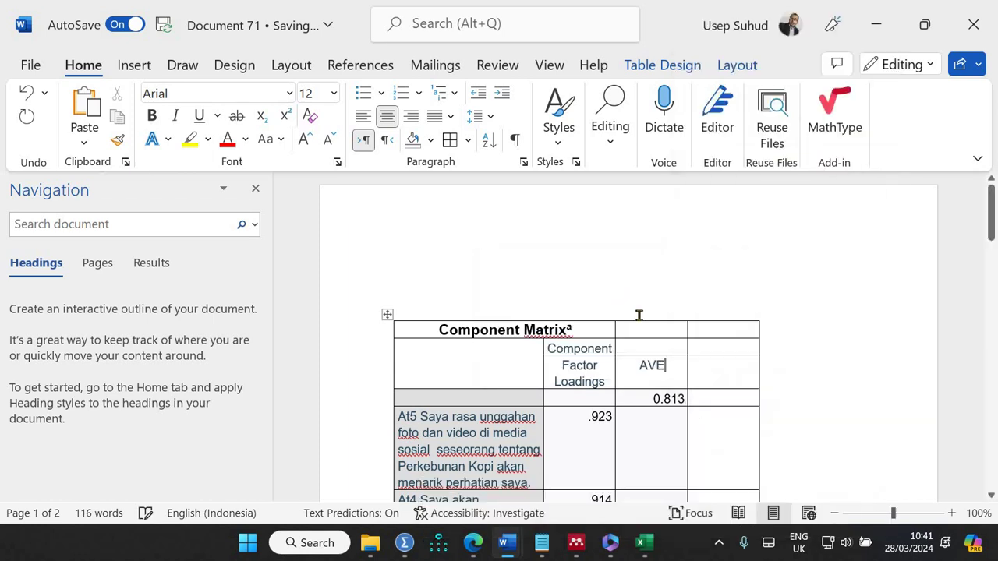
left_click(723, 319)
left_click(755, 400)
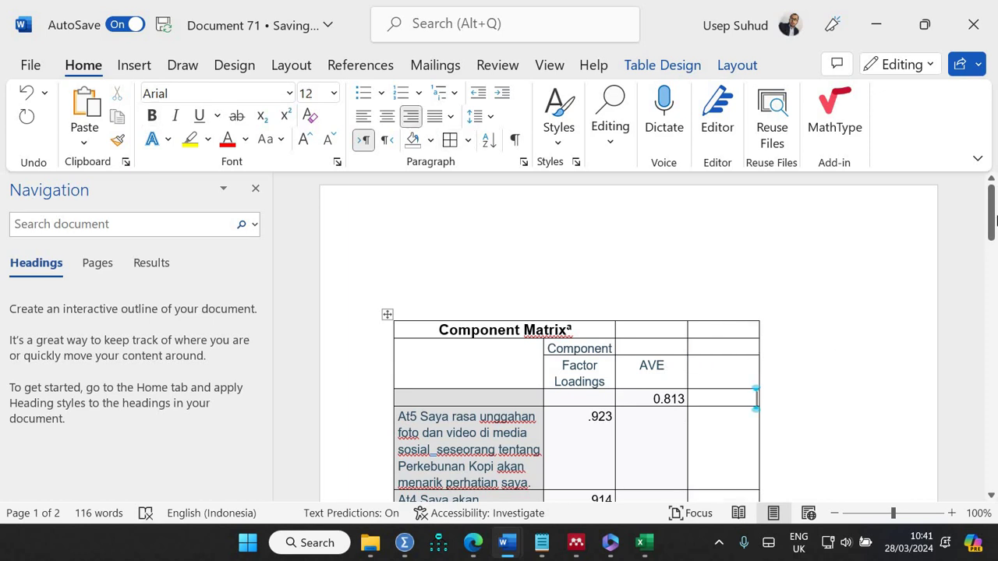
left_click_drag(992, 227, 993, 249)
left_click(758, 327)
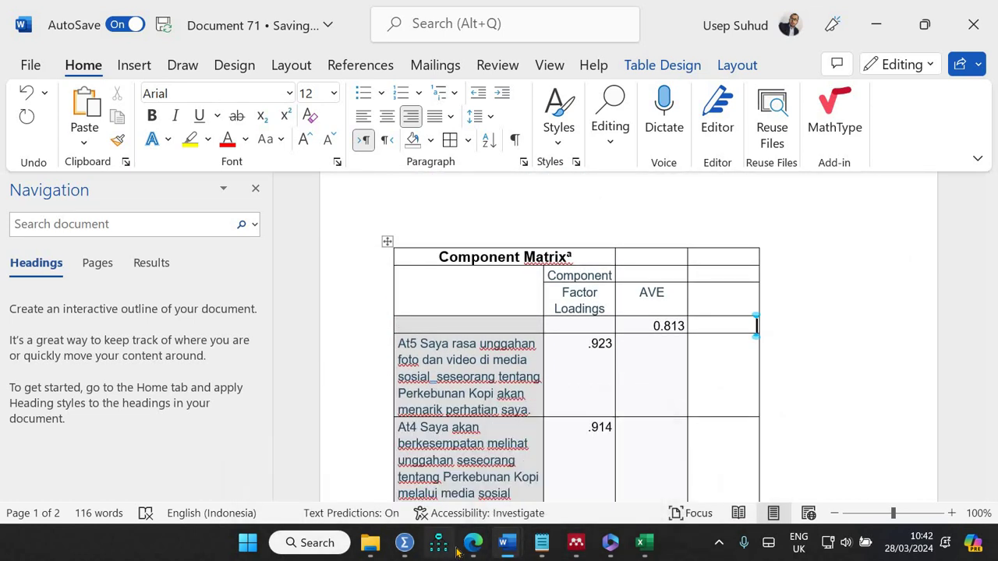
Switch to the SPSS Output2 viewer and set up a Reliability Analysis with At1 to At6 as the items
mouse_move(469, 549)
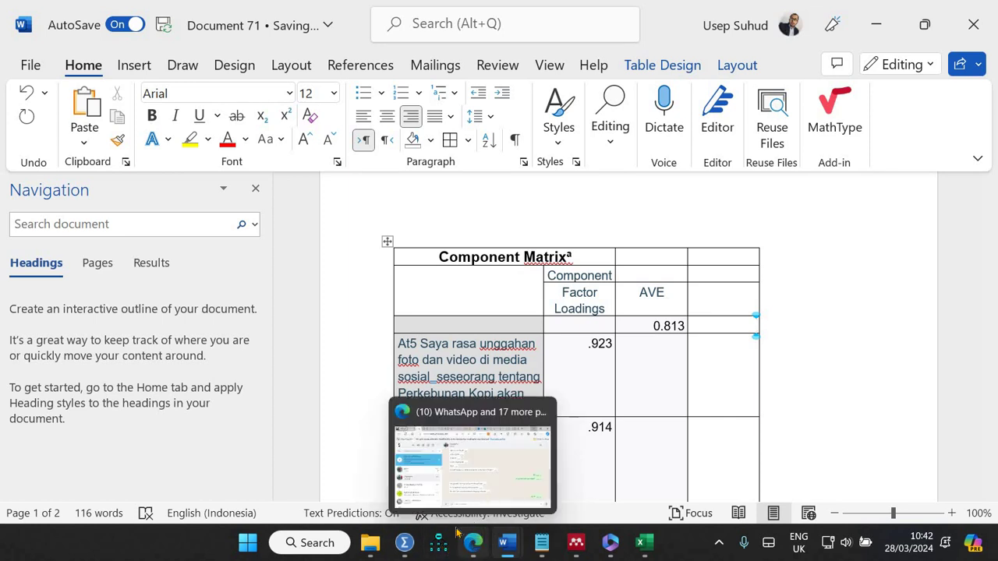
mouse_move(405, 549)
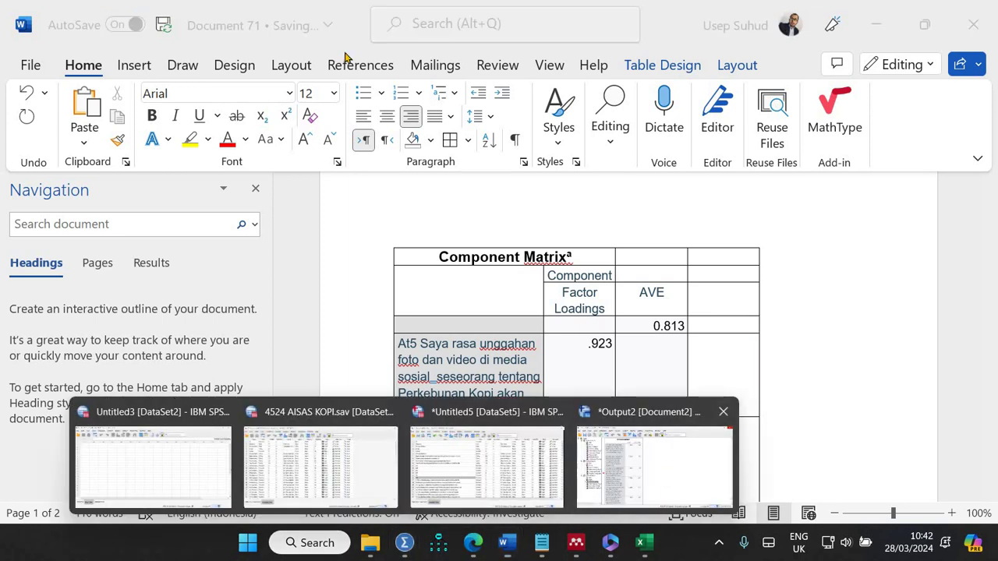
left_click(662, 474)
key("alt+a")
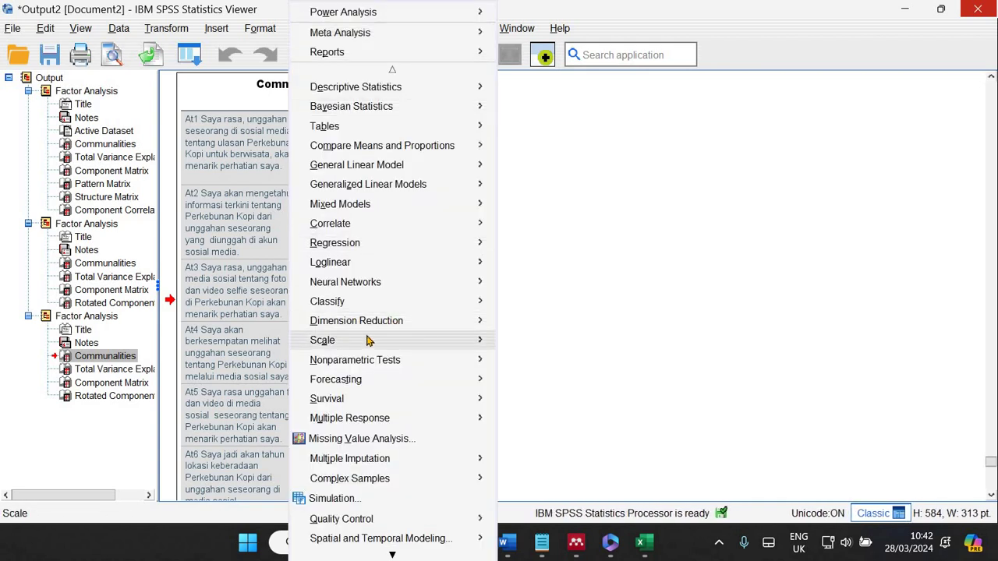
mouse_move(463, 340)
left_click(567, 334)
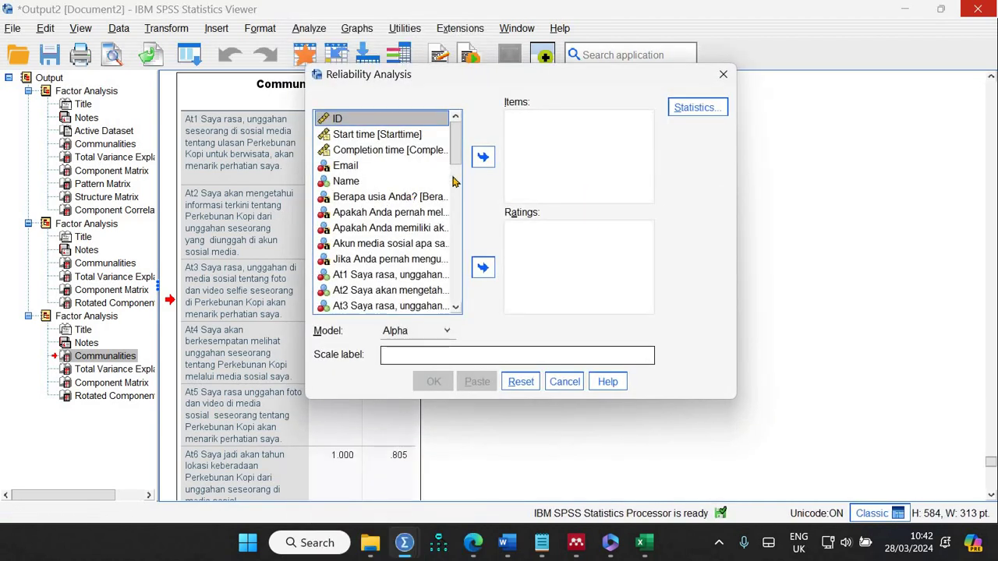
left_click_drag(456, 160, 457, 171)
left_click(381, 220)
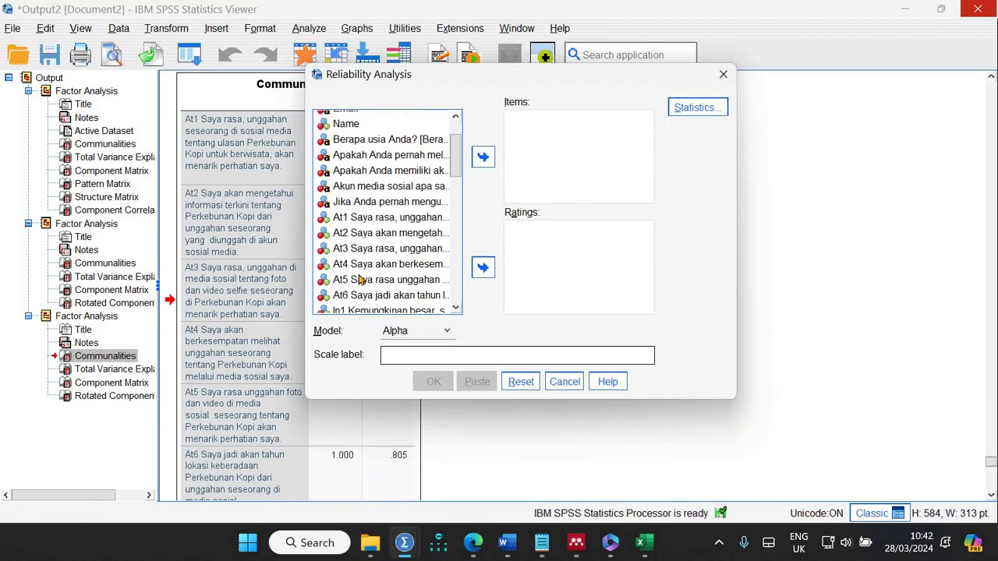
left_click(387, 295, "shift")
left_click(483, 157)
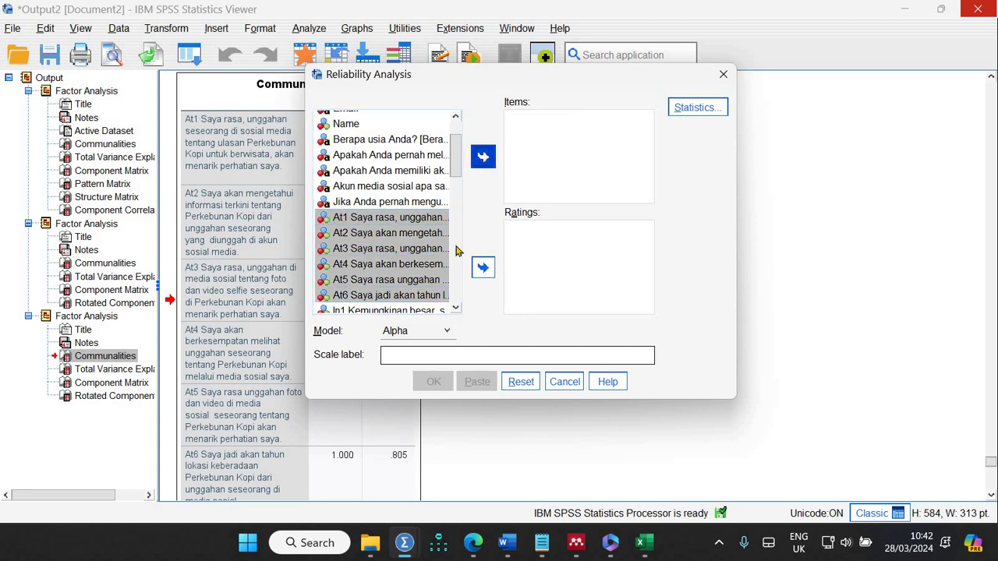
Include descriptives for item, scale and scale if item deleted, and run the reliability analysis on At1 to At6
left_click(695, 111)
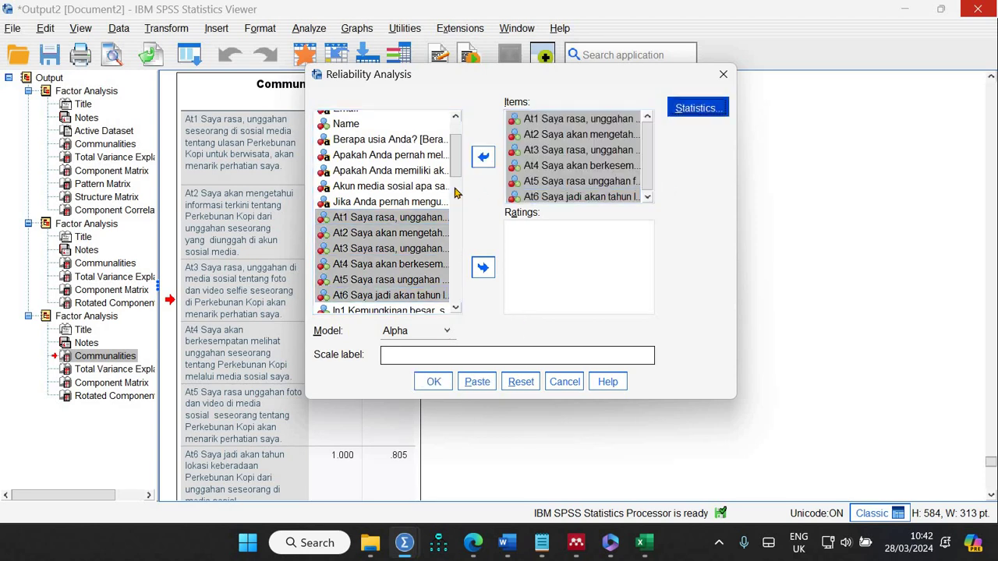
left_click(383, 102)
left_click(376, 85)
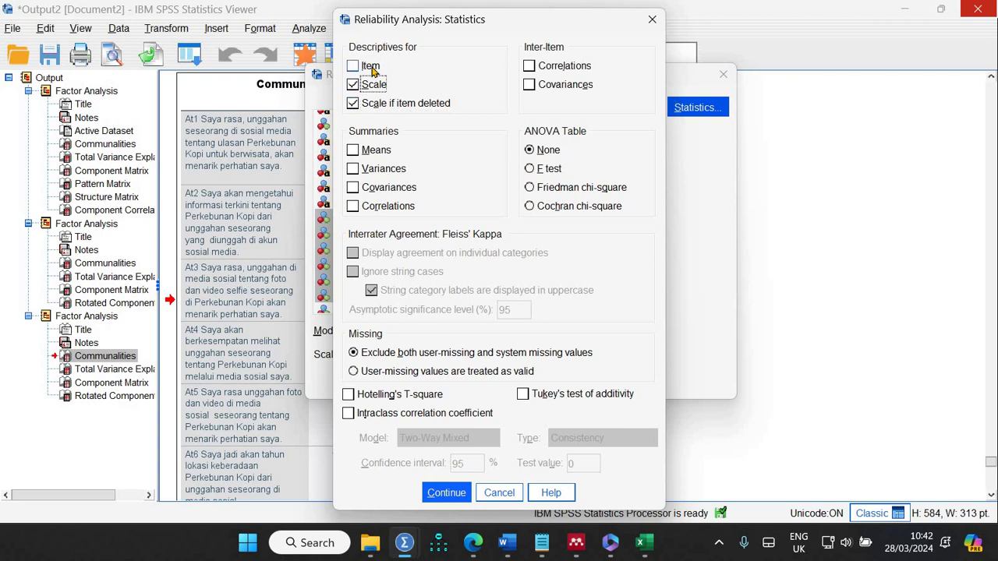
left_click(371, 66)
left_click(446, 493)
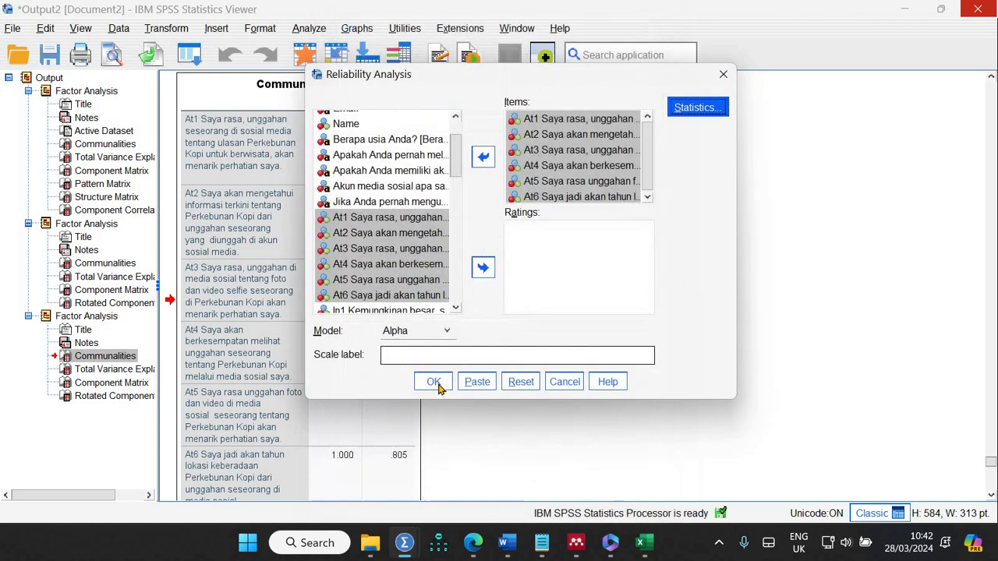
left_click(437, 380)
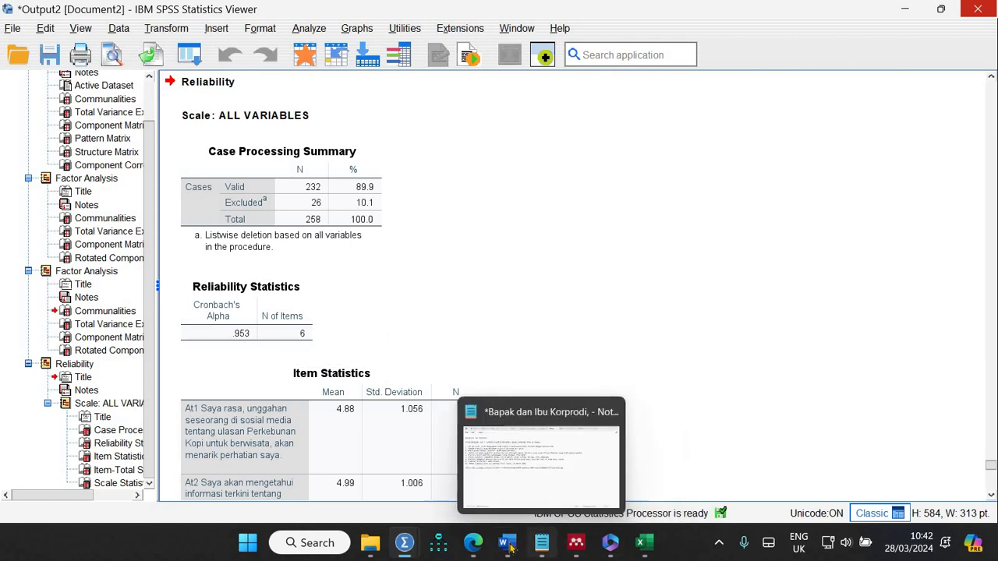
Switch to the Word document Document 71, enter 0.953 beside 0.813 and head that column "Cronbach's Alpha"
mouse_move(506, 543)
left_click(337, 464)
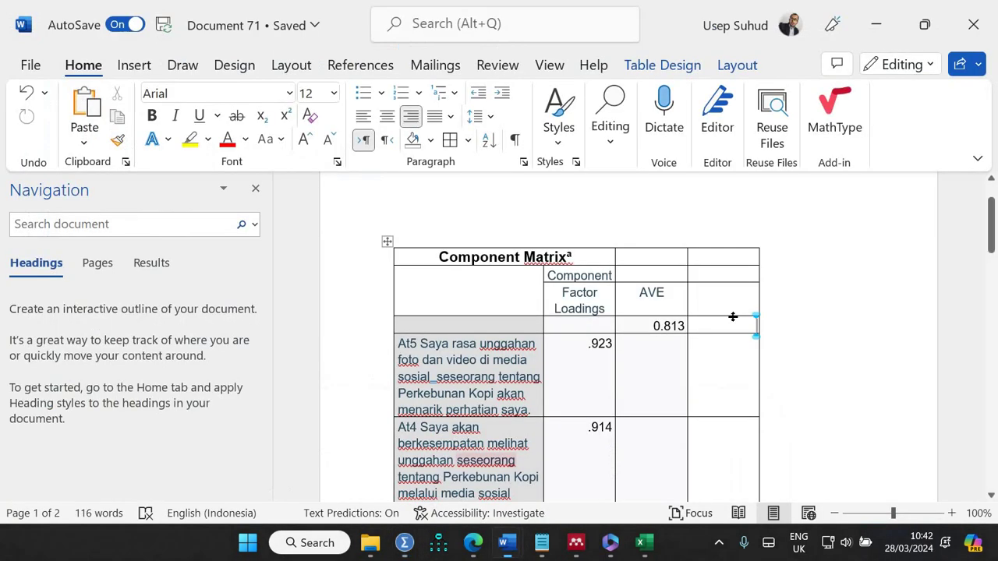
type("0.")
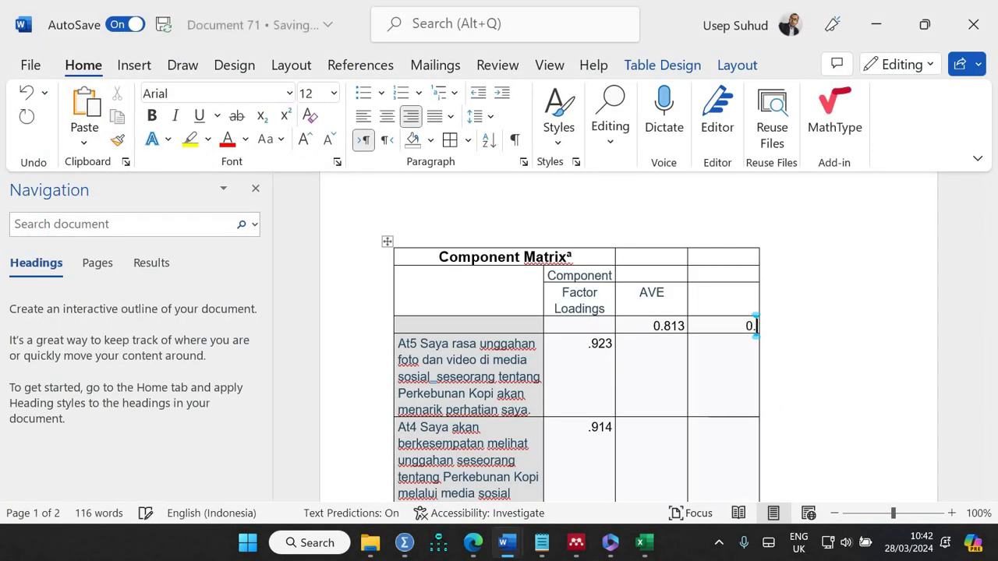
type("953")
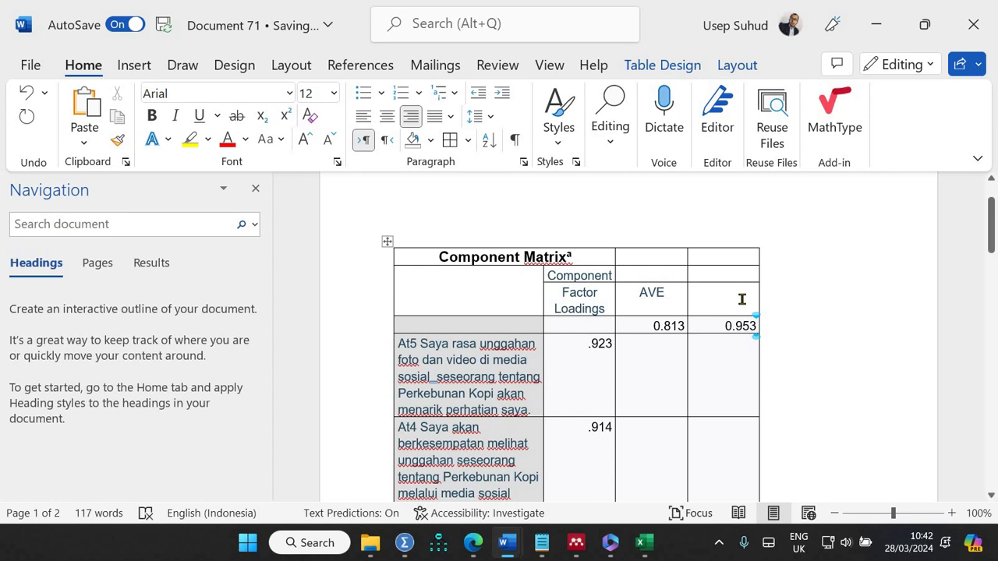
left_click(741, 299)
type("Cronbach")
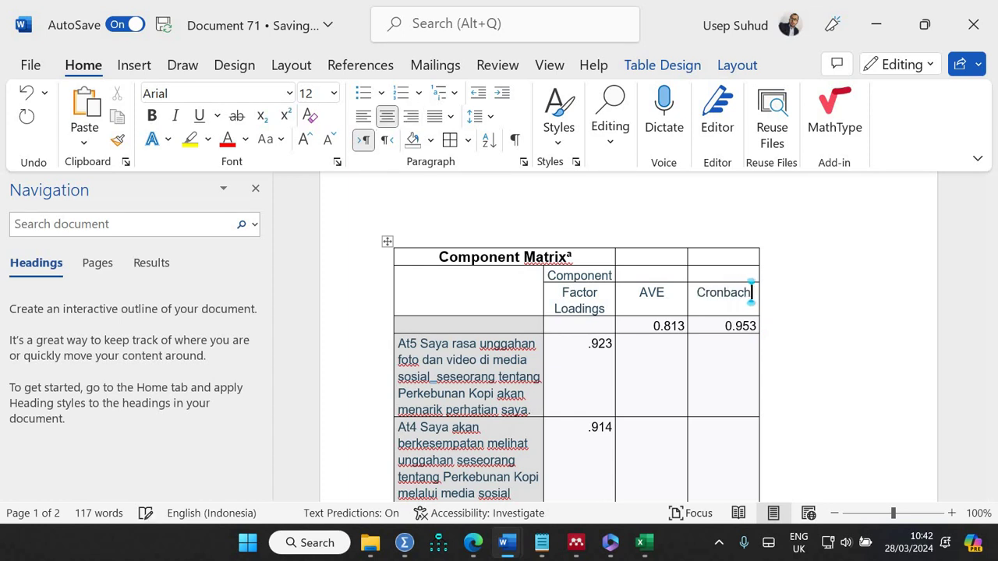
type("'s Alpha")
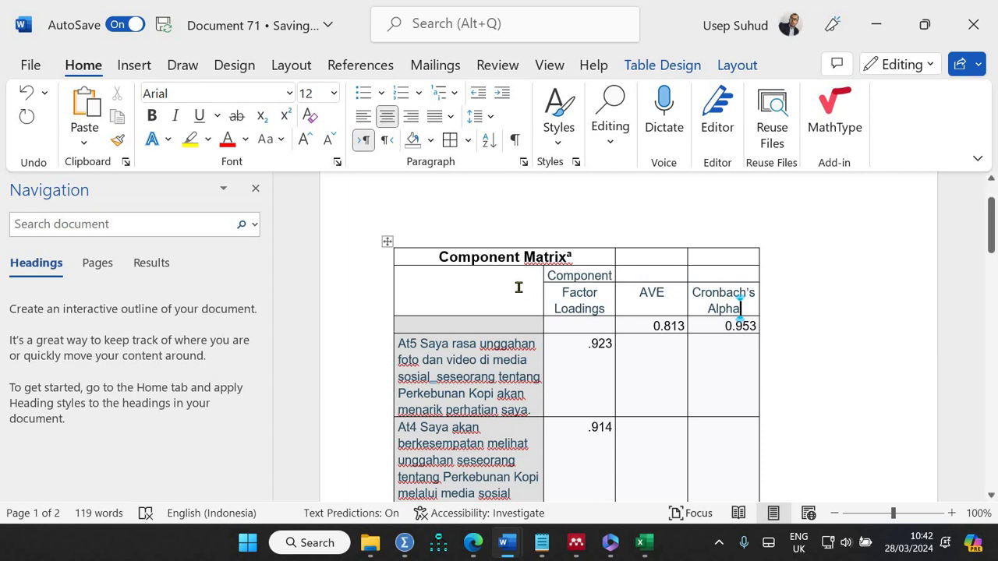
Label the empty row above At5 "Attention" in the first column
left_click(519, 288)
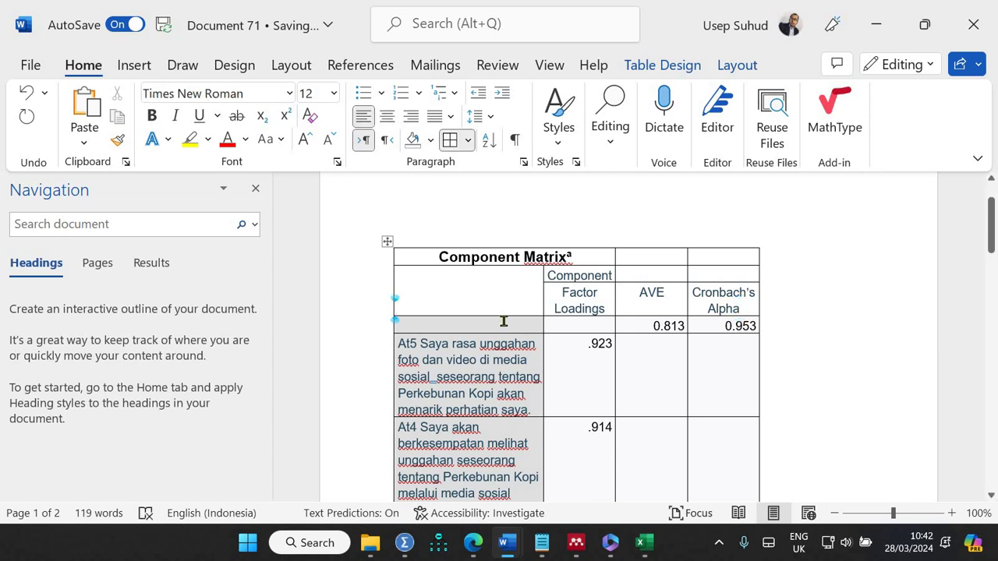
left_click(399, 326)
type("Attention")
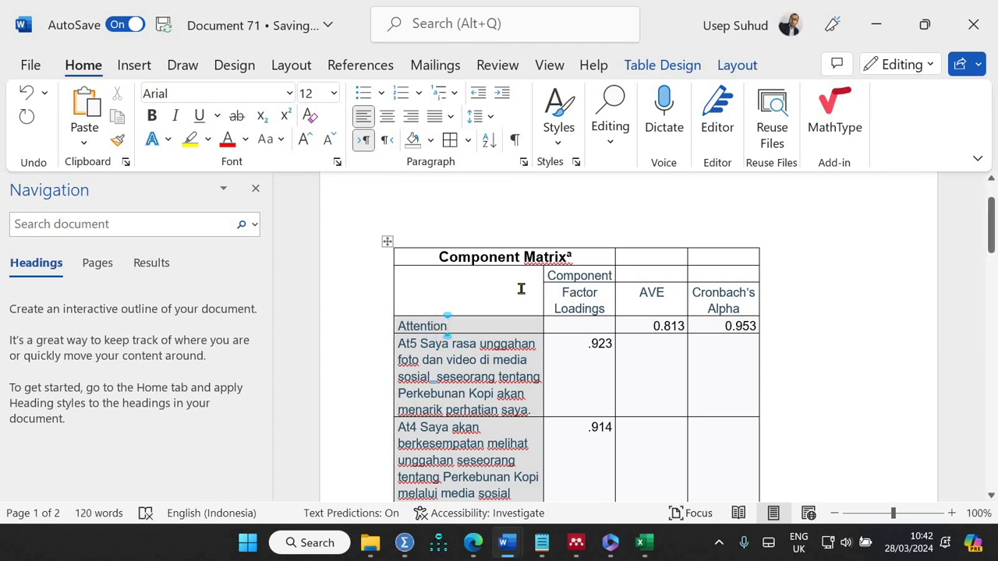
Split the blank header cell into two rows and delete the table's Component Matrix title row and Component row
left_click(510, 287)
right_click(503, 308)
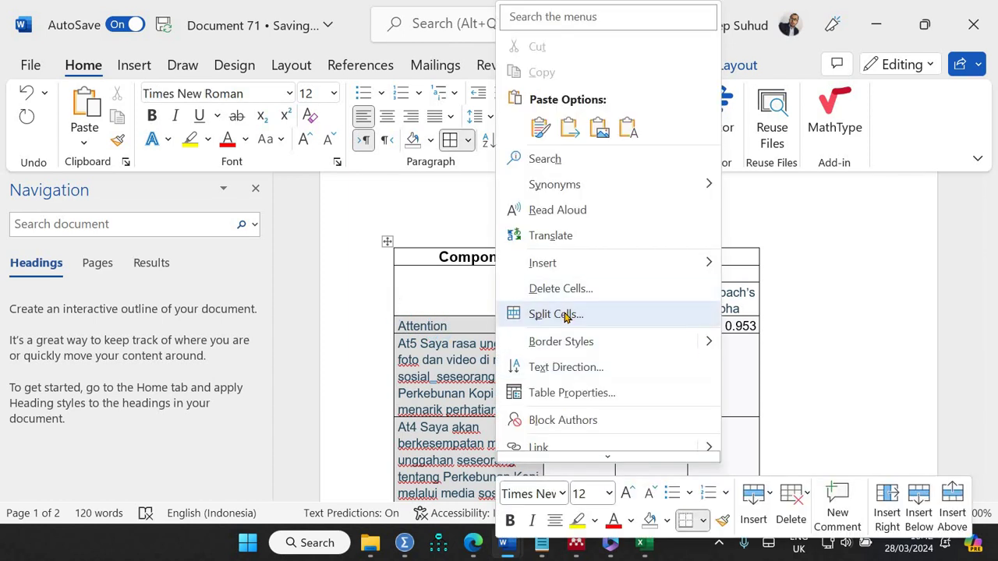
key("Return")
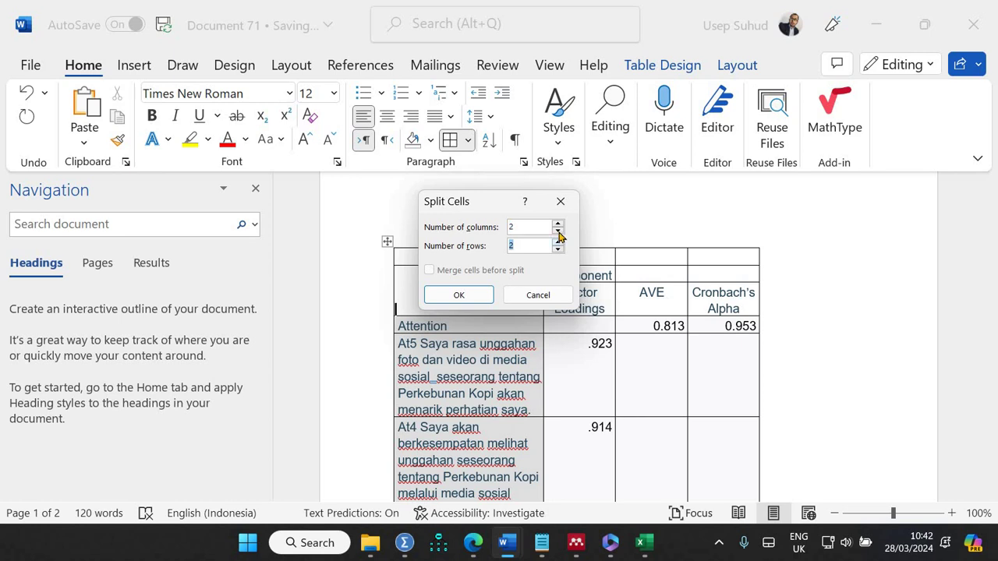
left_click(464, 294)
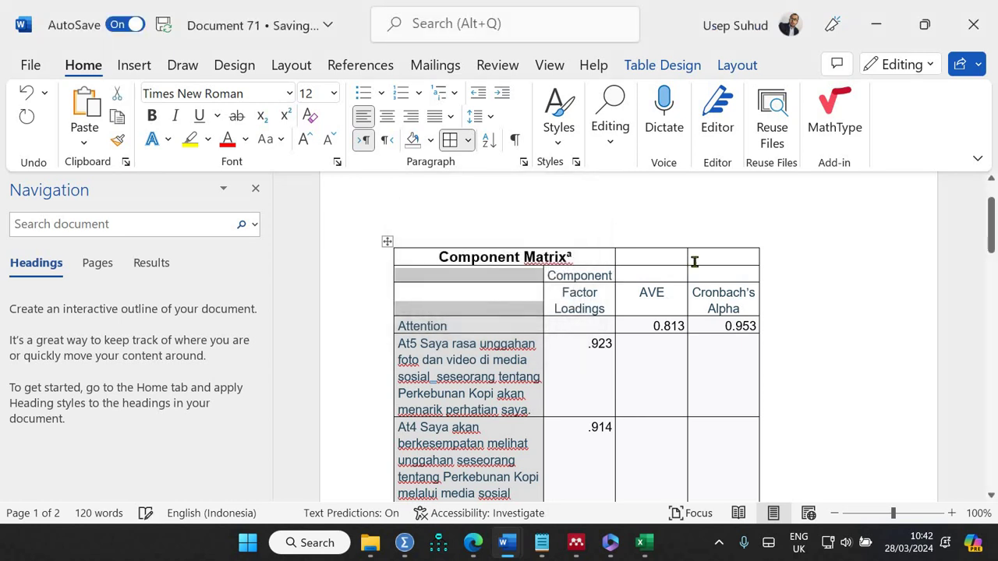
left_click(434, 258)
right_click(434, 258)
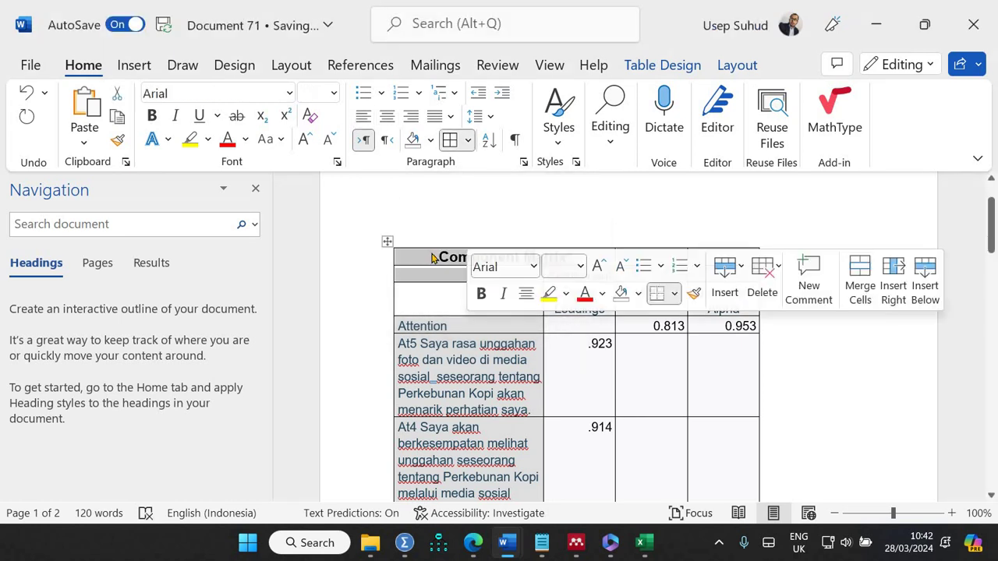
left_click(499, 326)
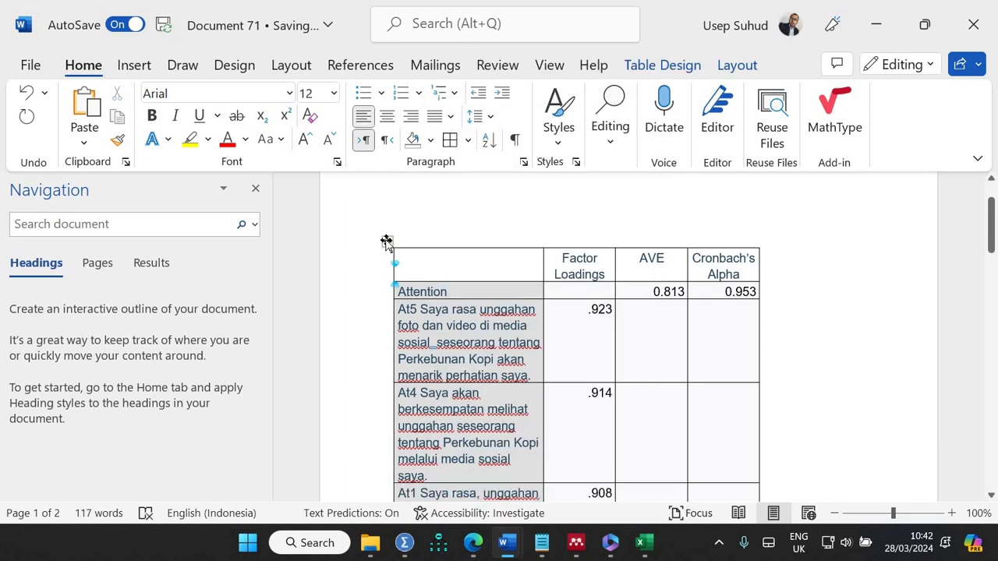
AutoFit the whole table to the window and place the cursor on the blank line below it
right_click(463, 422)
mouse_move(593, 400)
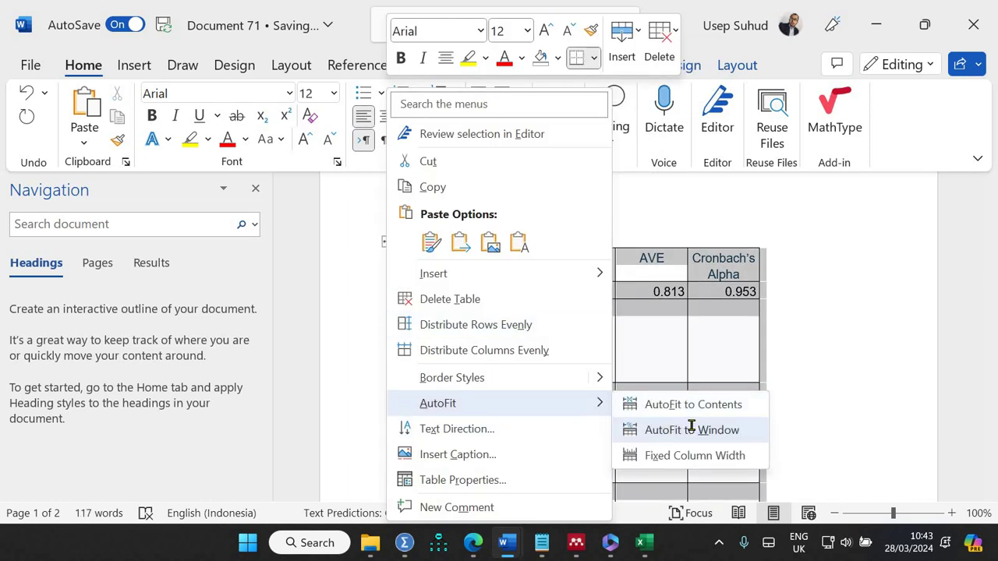
left_click(691, 427)
left_click(624, 328)
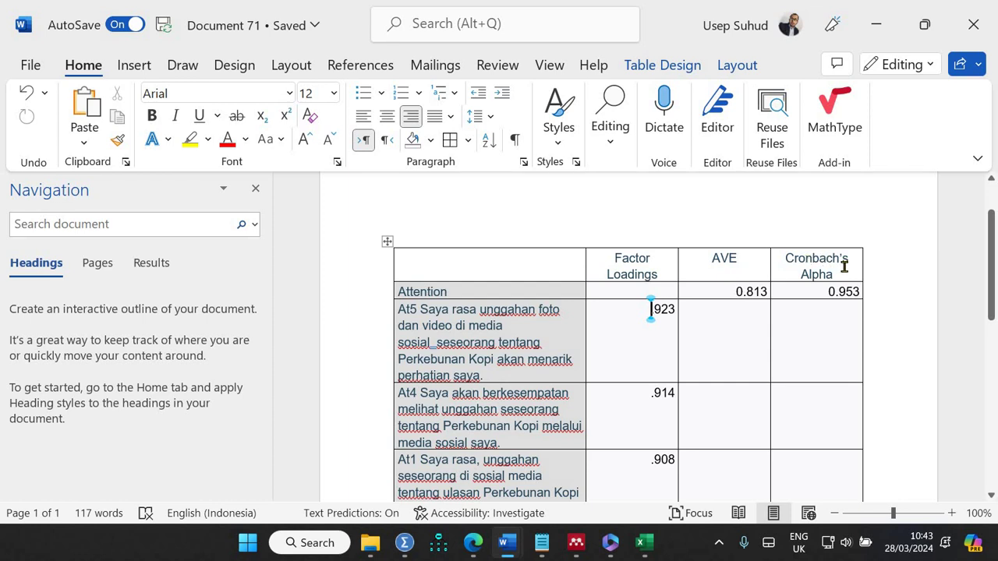
scroll(530, 341, "down", 10)
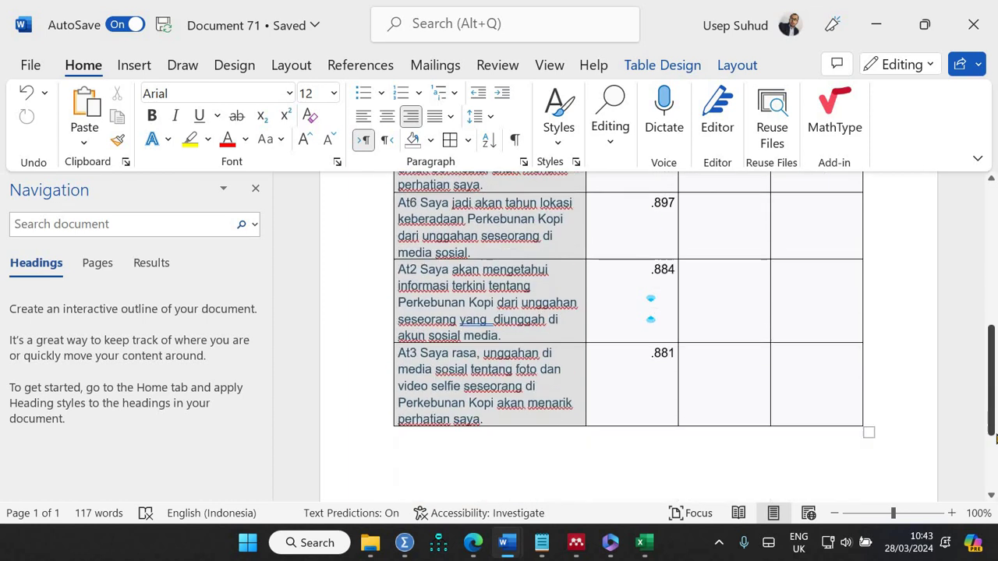
left_click(529, 340)
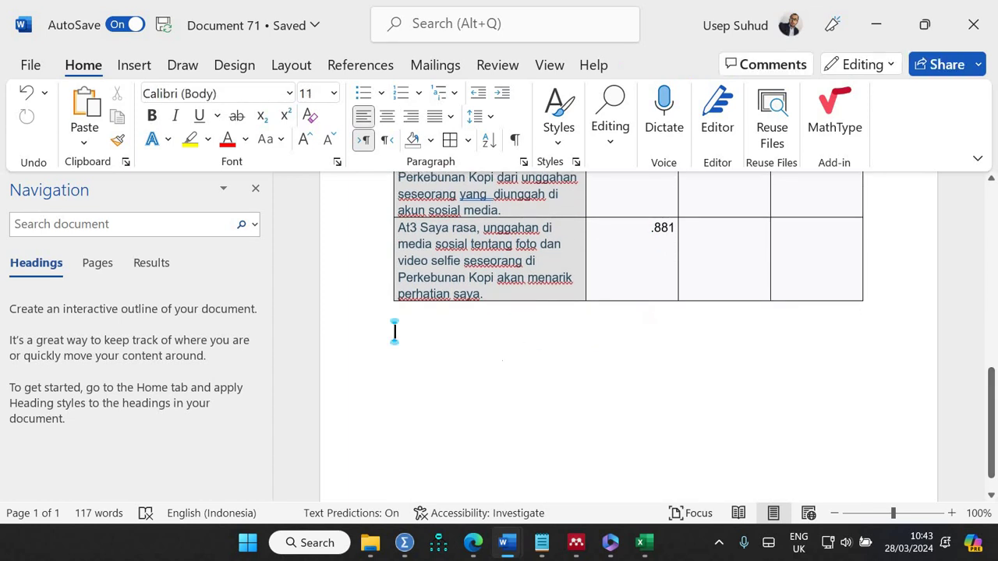
Switch to the SPSS Output2 viewer, open the Factor Analysis setup and remove At1 to At6 from the variables
left_click(438, 542)
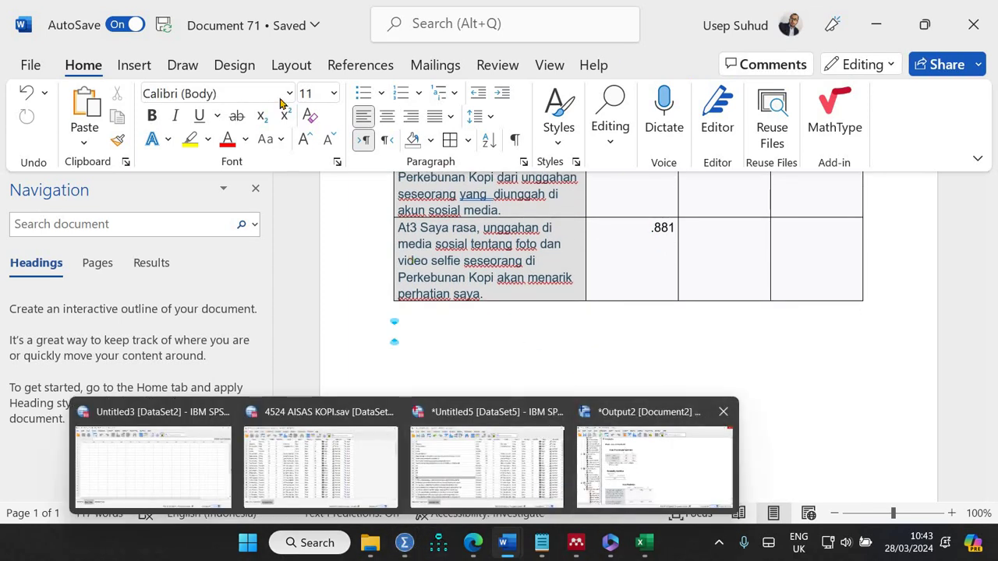
left_click(655, 466)
left_click(312, 28)
mouse_move(415, 320)
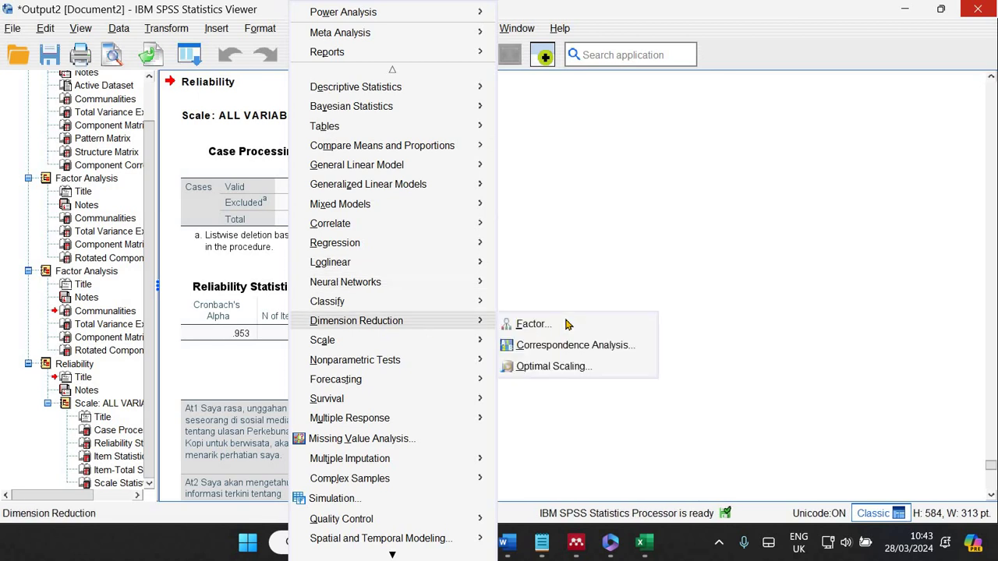
left_click(533, 323)
left_click(546, 191)
key("ctrl+a")
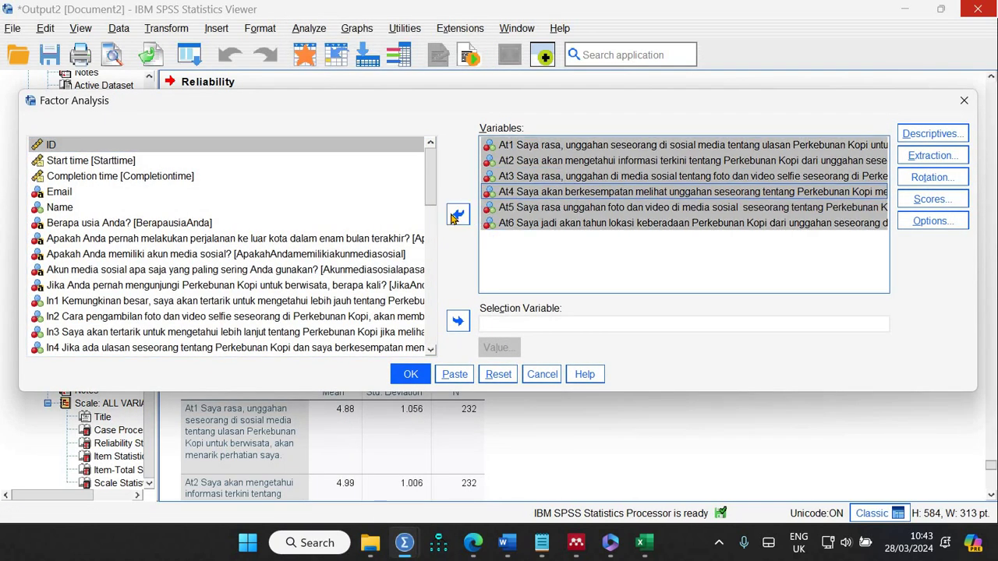
left_click(458, 215)
Add In1 to In9 as the factor analysis variables and run the analysis
scroll(274, 190, "down", 5)
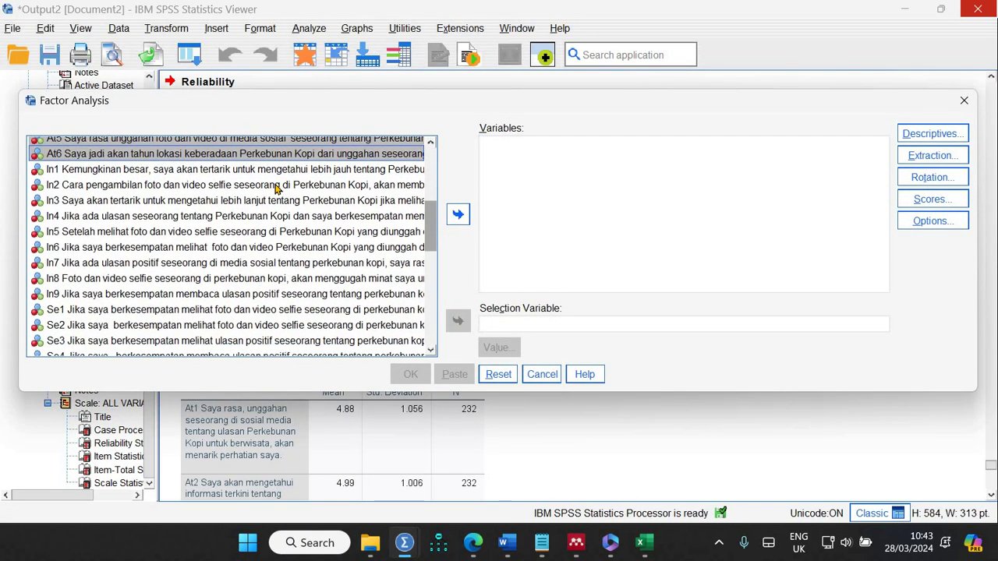
key("Down")
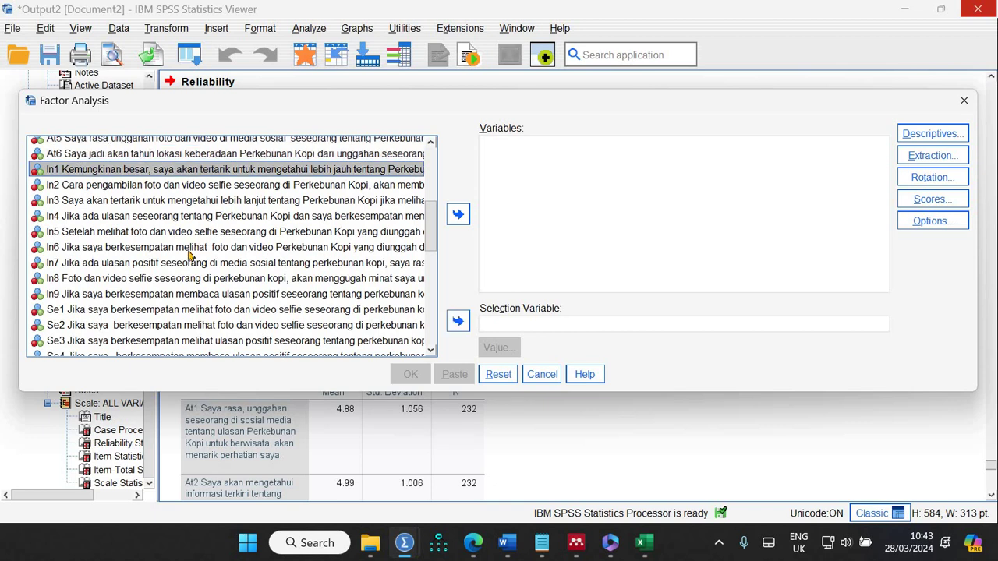
left_click(172, 295, "shift")
left_click(458, 217)
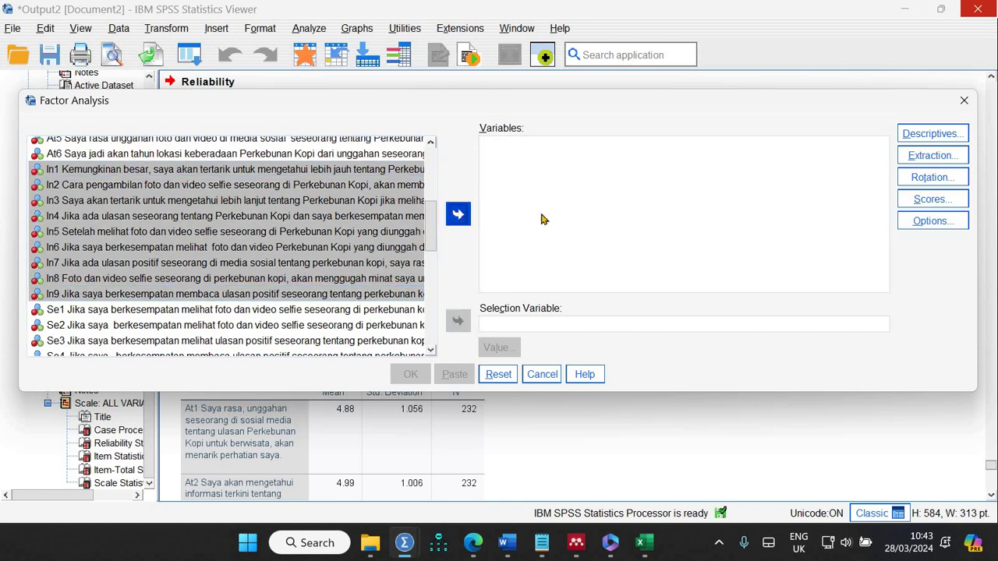
left_click(413, 375)
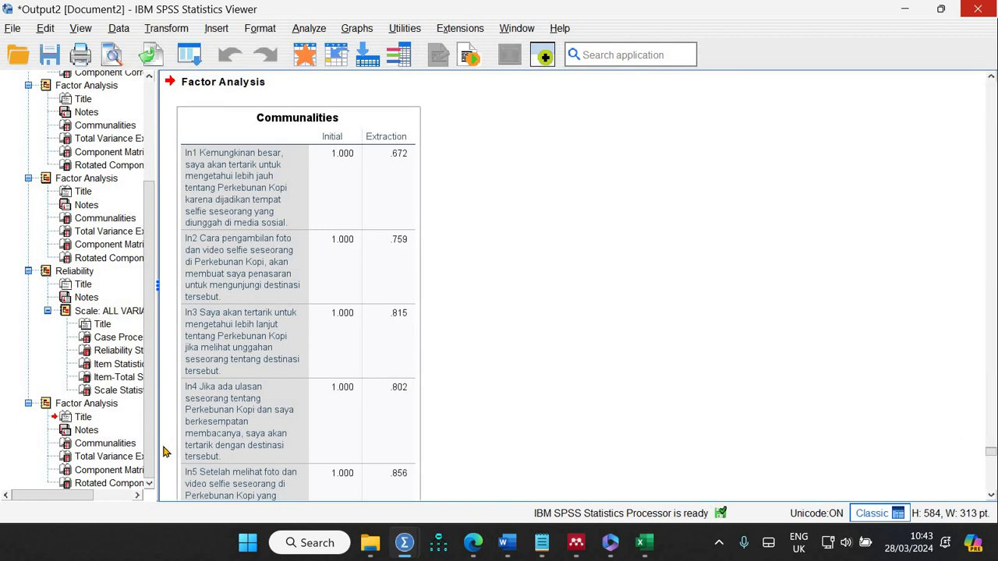
Copy the Component Matrix of the In items and paste it below the Attention table in Word's Document 71
left_click(131, 470)
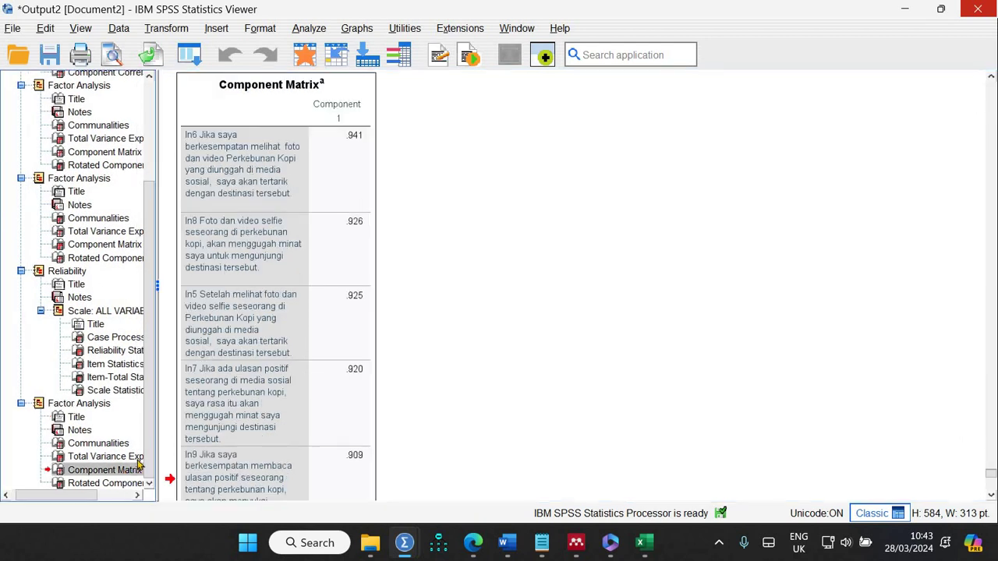
scroll(324, 253, "down", 5)
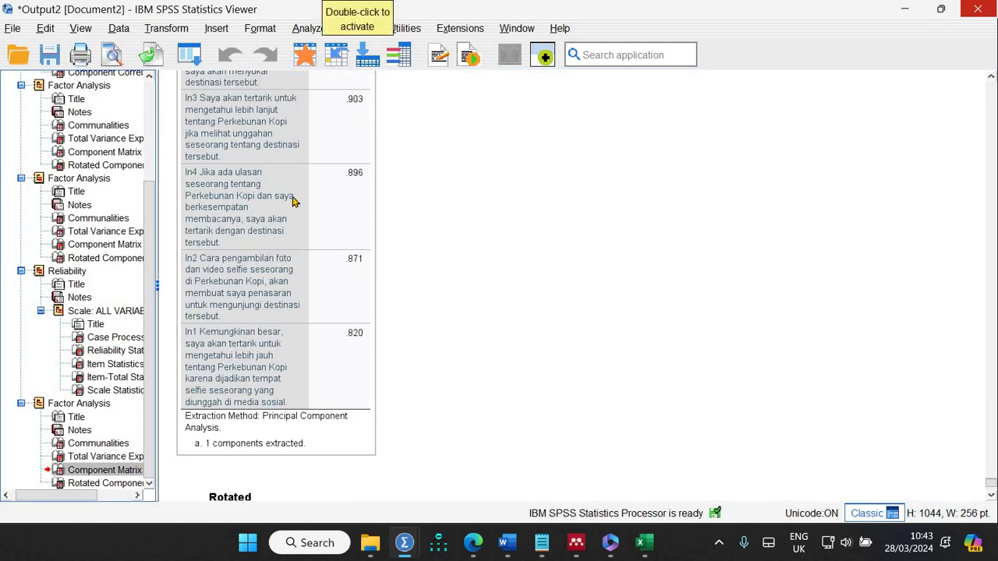
right_click(294, 200)
left_click(310, 249)
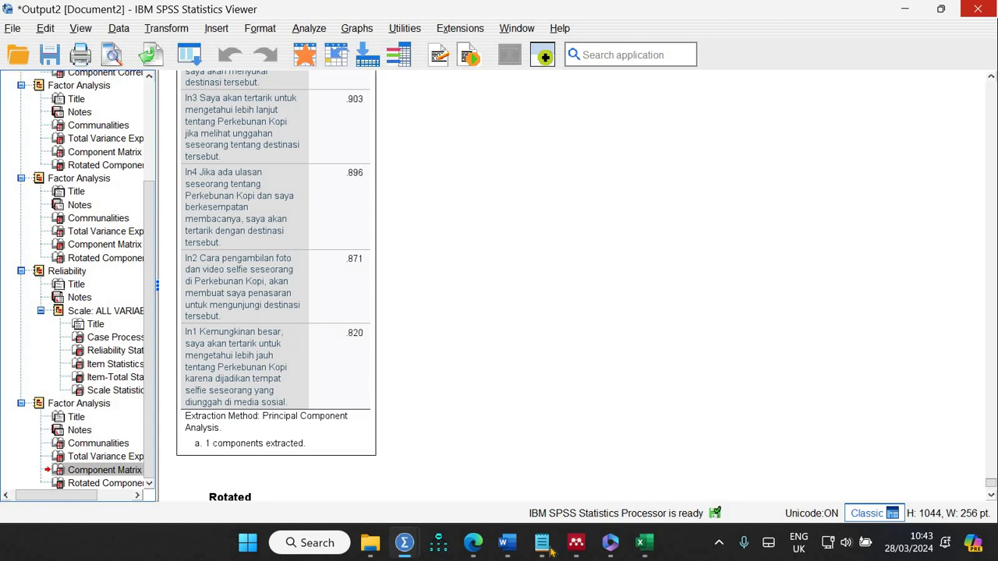
mouse_move(513, 552)
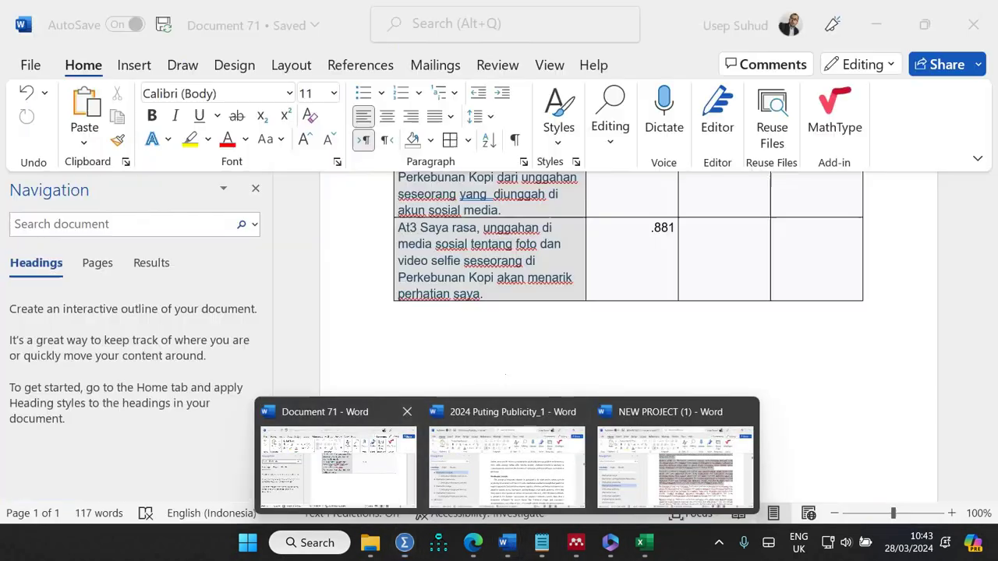
left_click(374, 466)
key("ctrl+v")
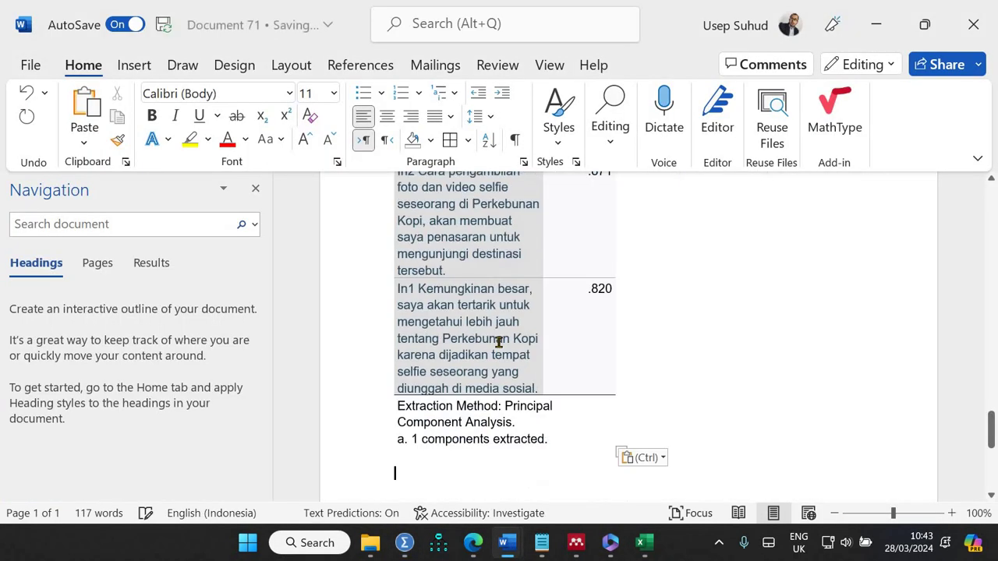
Apply borders to all cells of the pasted In items Component Matrix table
scroll(499, 343, "up", 10)
scroll(499, 341, "up", 5)
scroll(655, 421, "up", 5)
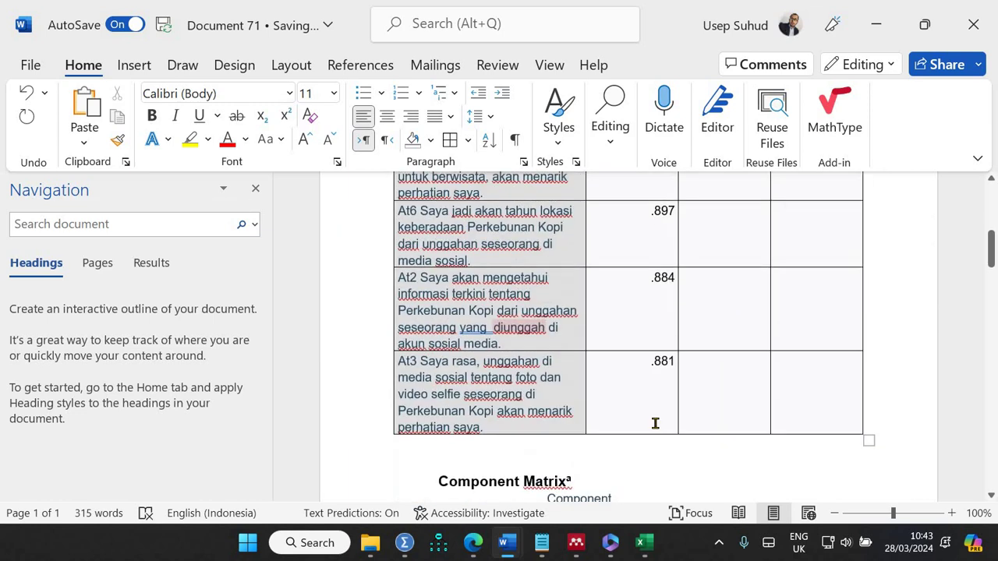
scroll(575, 296, "down", 5)
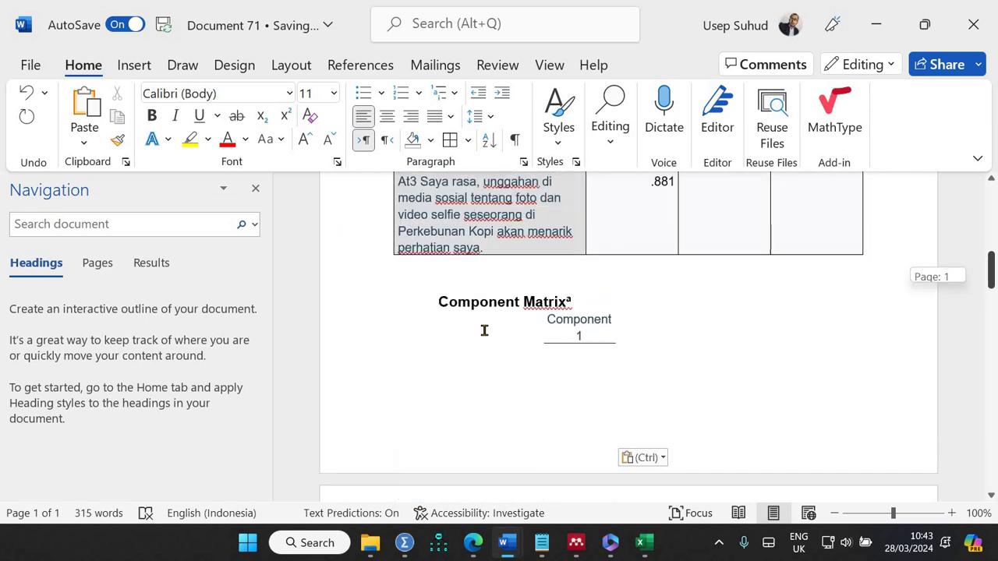
left_click(393, 335)
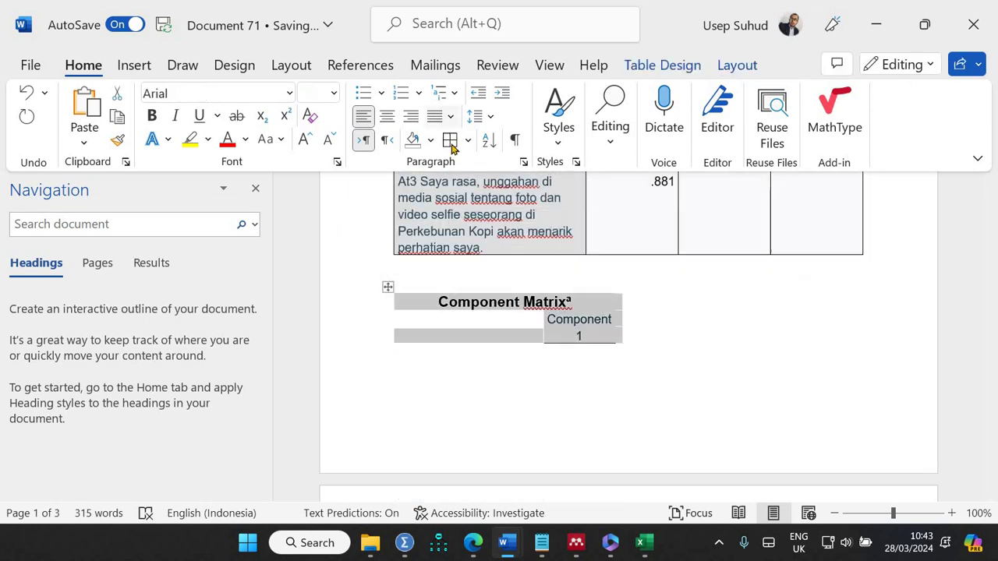
scroll(579, 274, "down", 5)
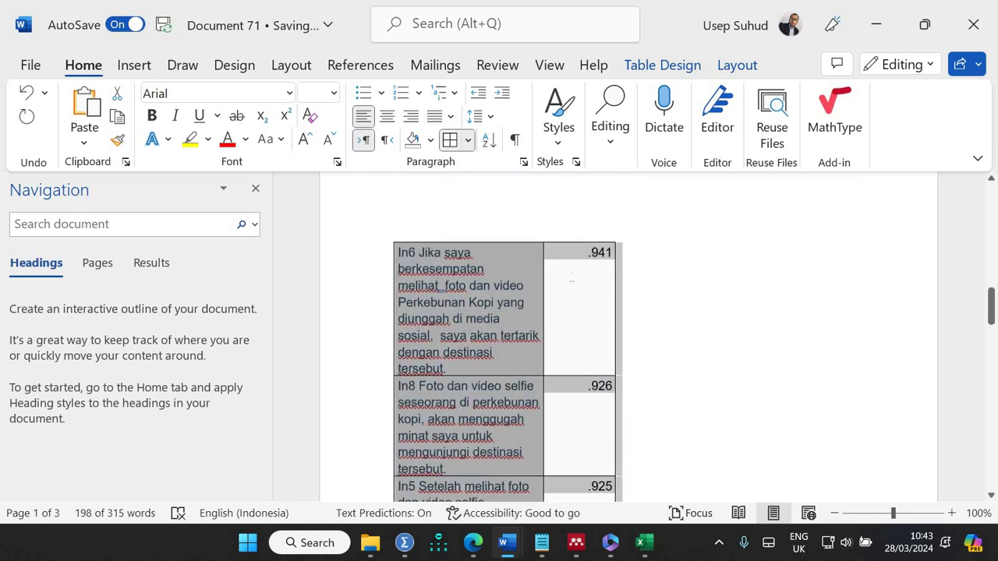
Insert two blank columns to the right of the loadings column in the In items table
right_click(578, 274)
mouse_move(670, 279)
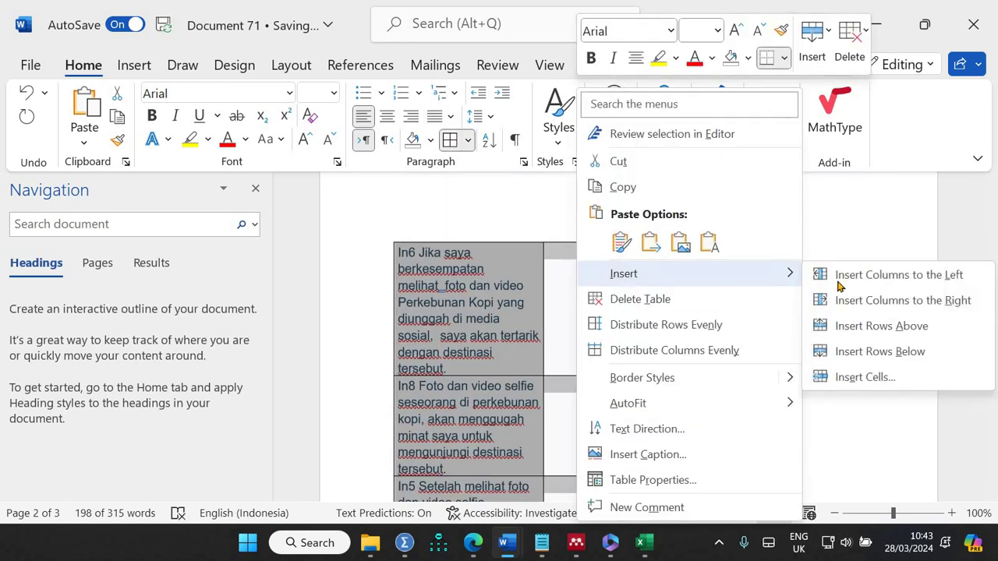
left_click(846, 299)
left_click(710, 263)
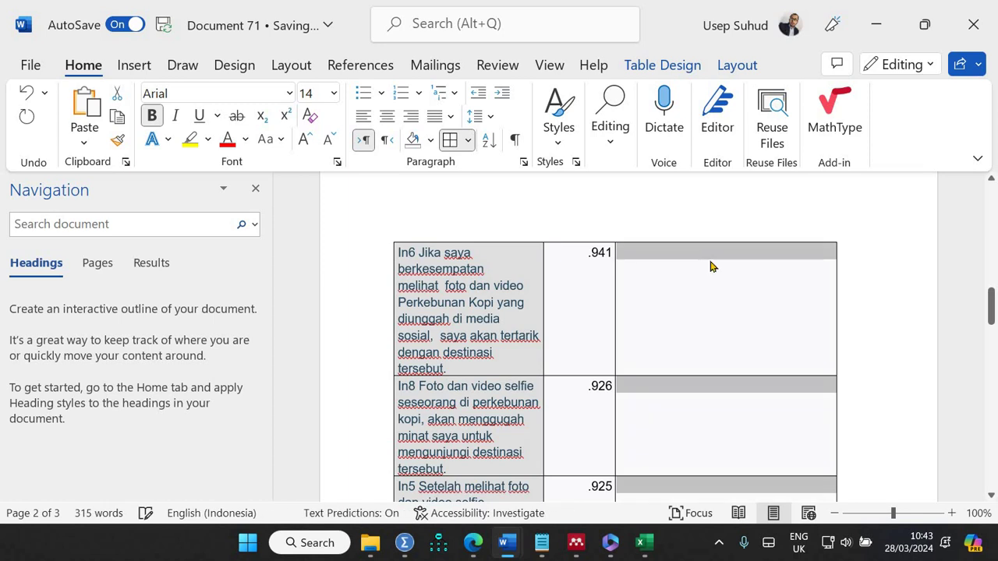
right_click(764, 316)
mouse_move(750, 323)
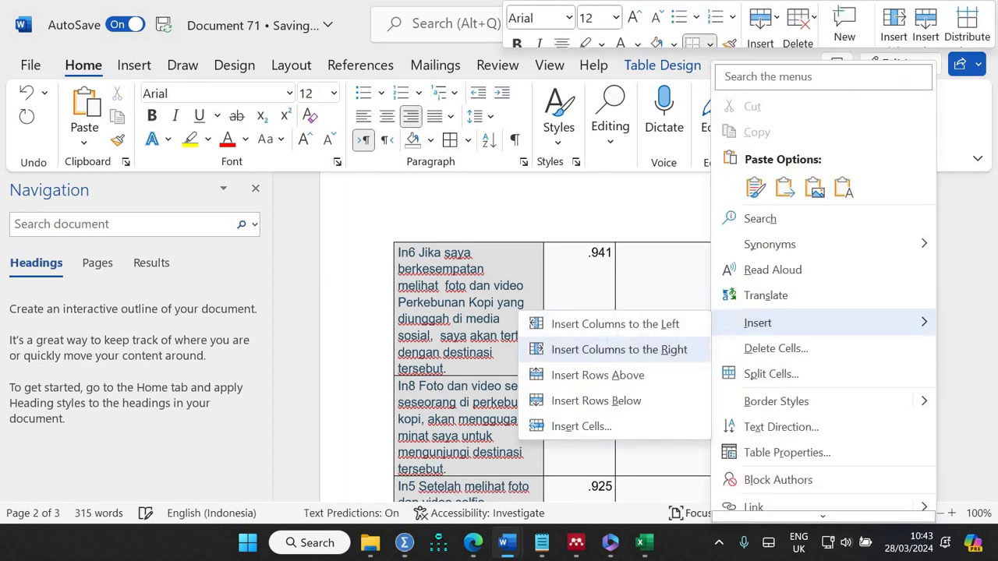
left_click(610, 349)
Insert blank lines above the In items table to move the whole table onto the next page
scroll(603, 321, "down", 5)
scroll(601, 319, "up", 1)
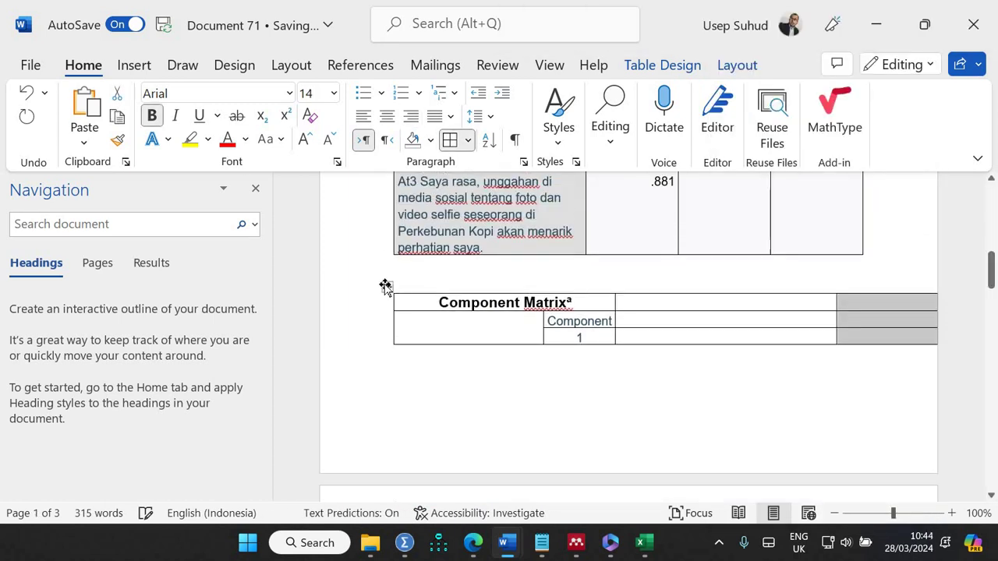
right_click(387, 290)
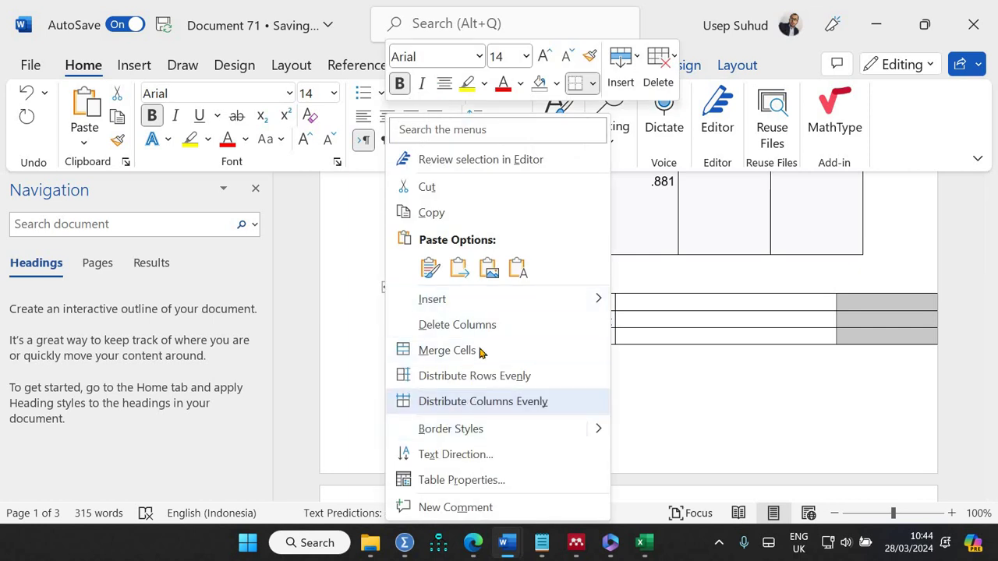
left_click(697, 330)
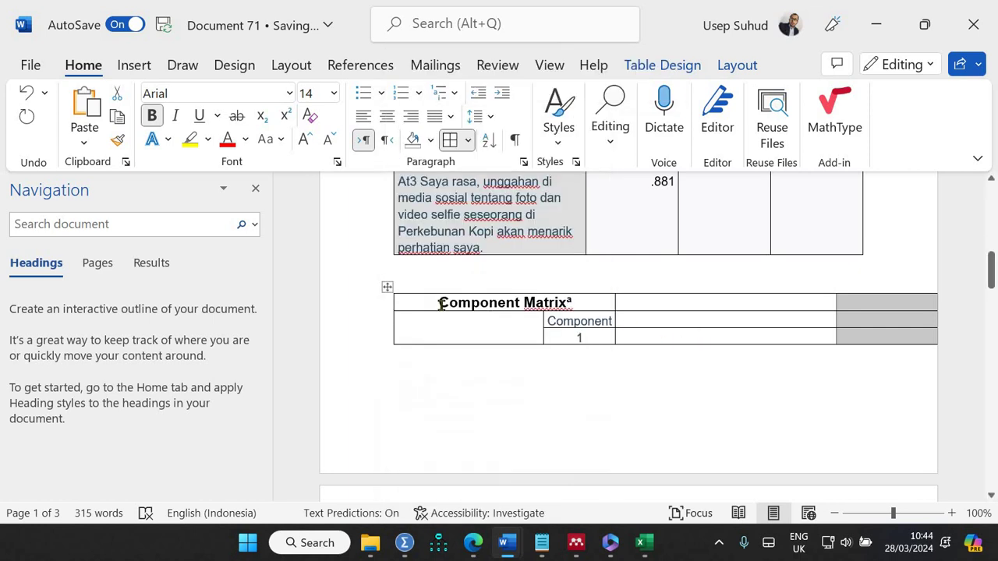
left_click(389, 288)
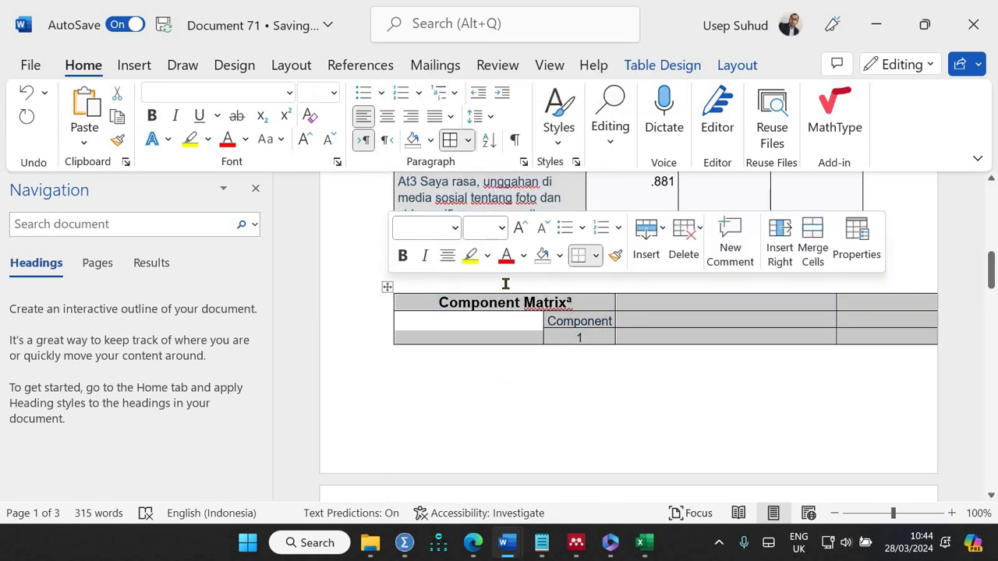
left_click(394, 286)
key("Return")
key("Return")
key("Return")
key("Return")
key("Return")
key("Return")
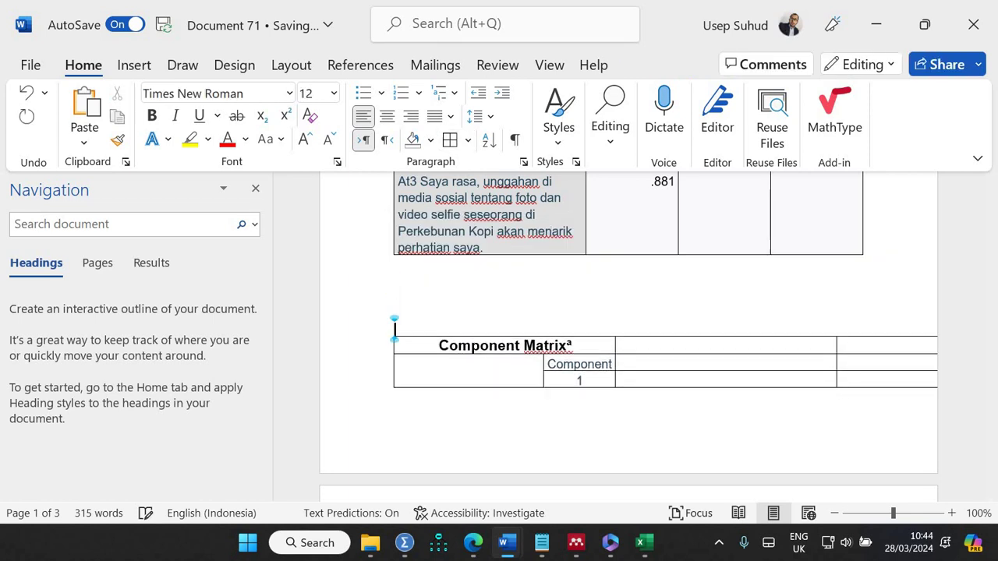
key("Return")
AutoFit the In items table to the window, widen its item text column and narrow the two blank columns
scroll(506, 273, "down", 5)
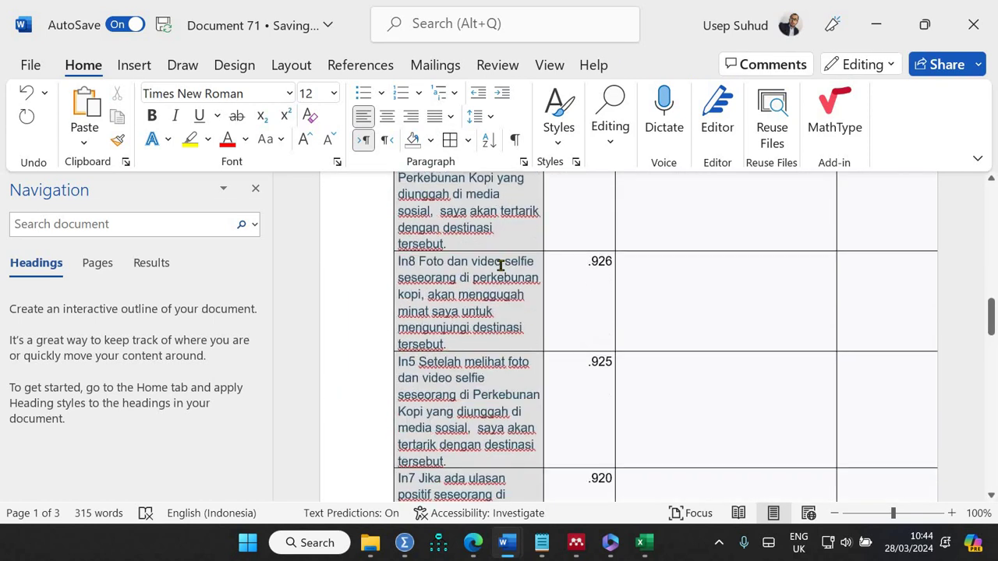
scroll(494, 263, "up", 1)
scroll(410, 424, "up", 4)
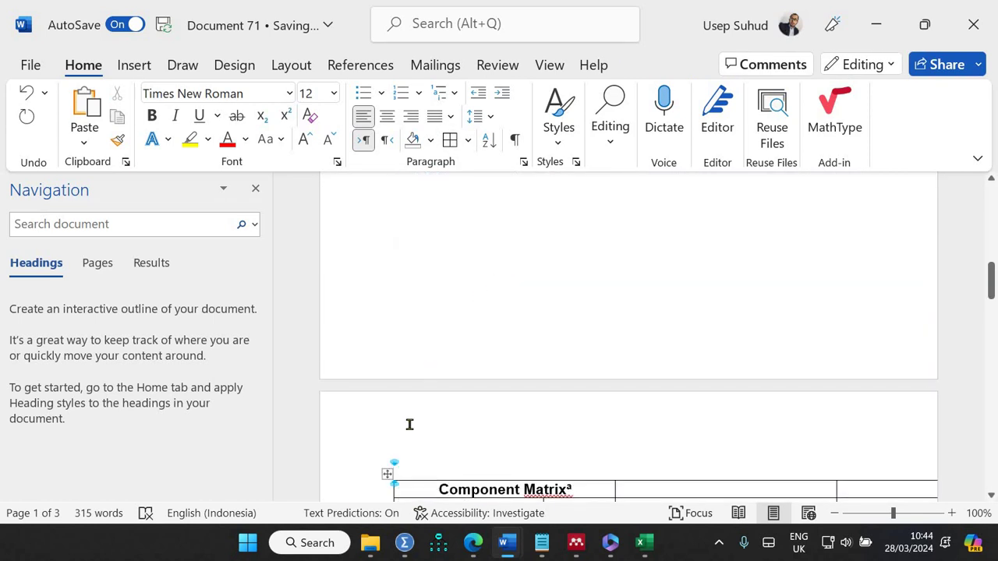
right_click(388, 475)
mouse_move(640, 353)
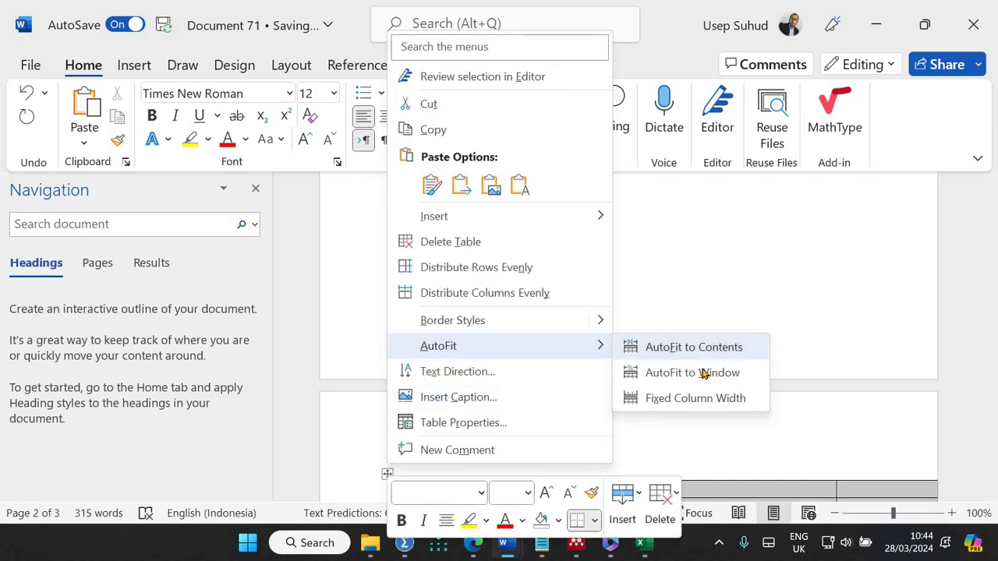
left_click(703, 372)
left_click_drag(991, 265, 991, 278)
left_click(860, 296)
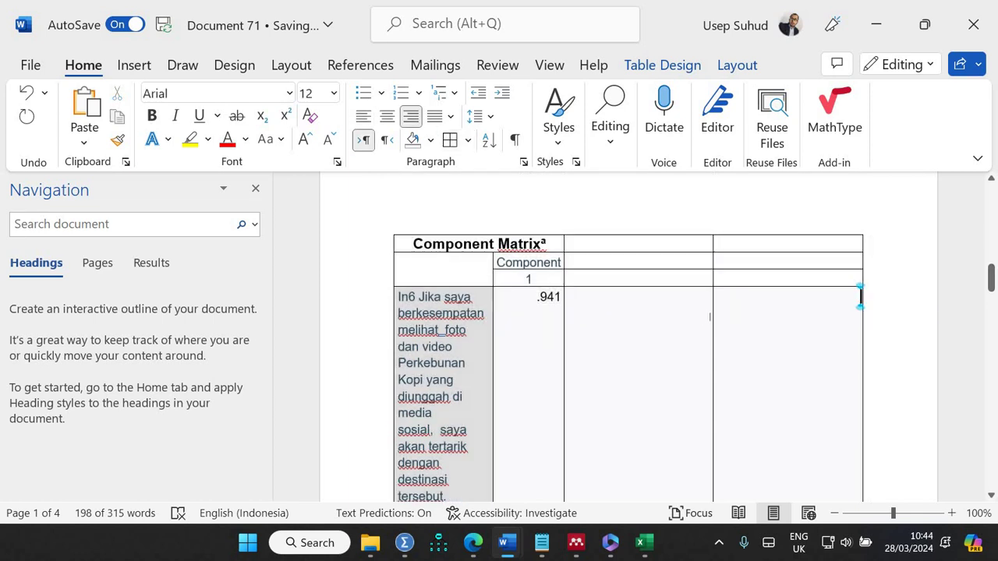
left_click_drag(713, 311, 797, 312)
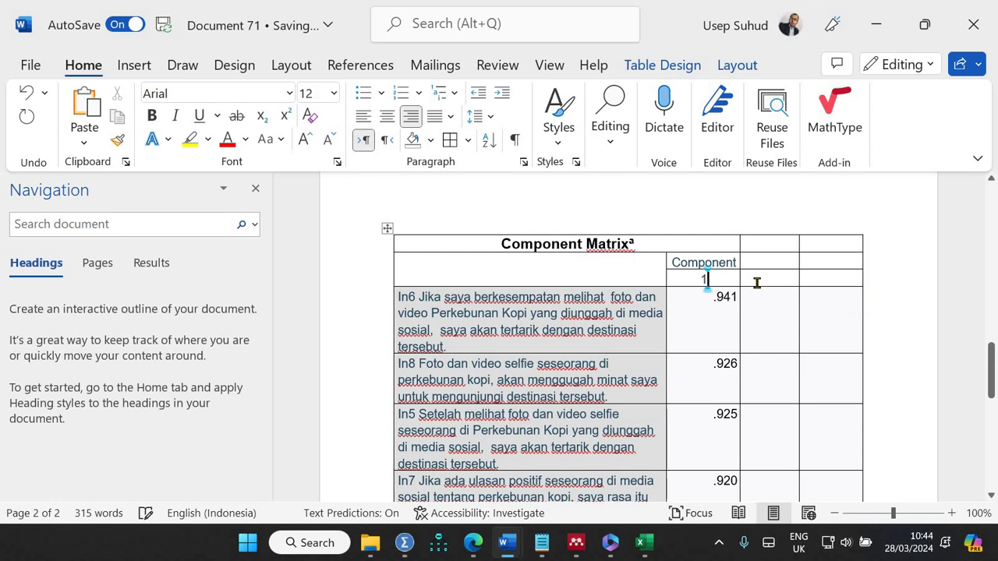
Replace the "1" below Component in the In items table with the centred heading "Factor Loadings"
key("ctrl+e")
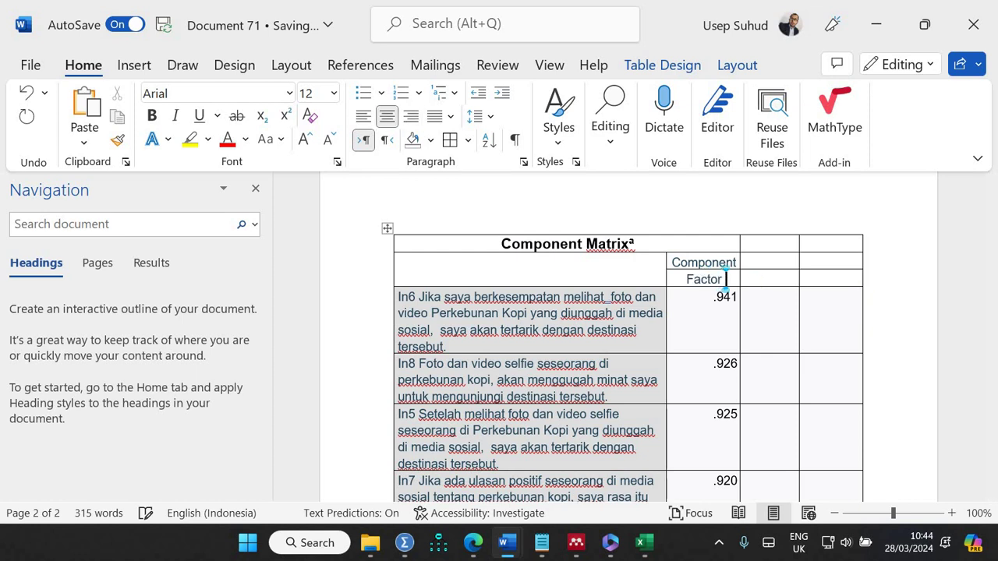
type("dongs")
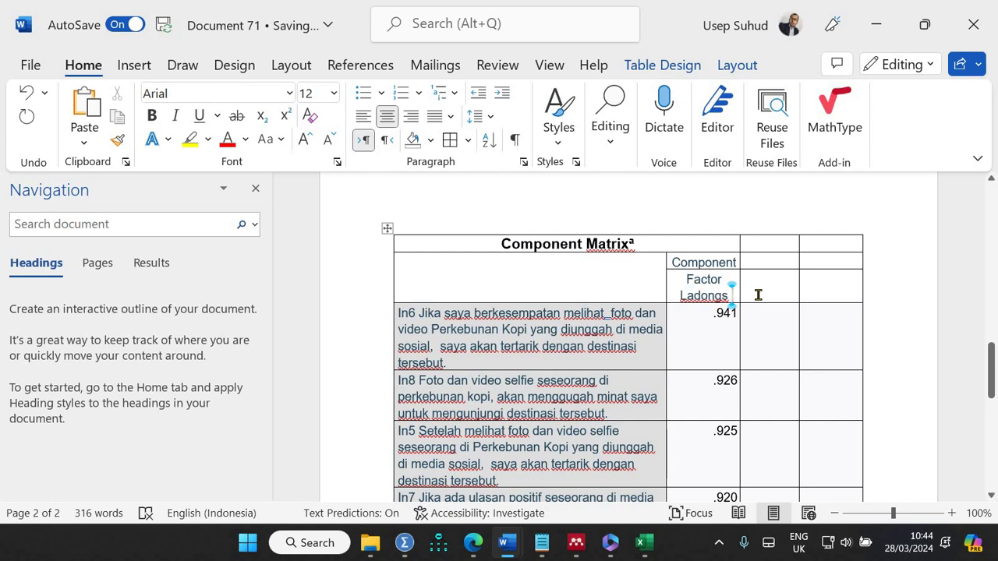
key("BackSpace")
key("BackSpace")
key("BackSpace")
key("BackSpace")
key("BackSpace")
key("BackSpace")
key("BackSpace")
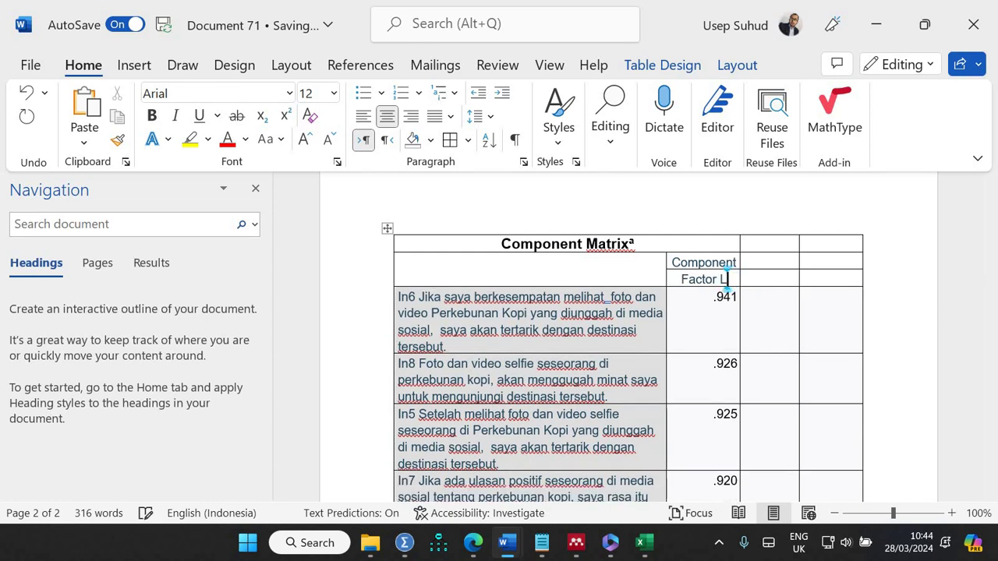
type("oadings")
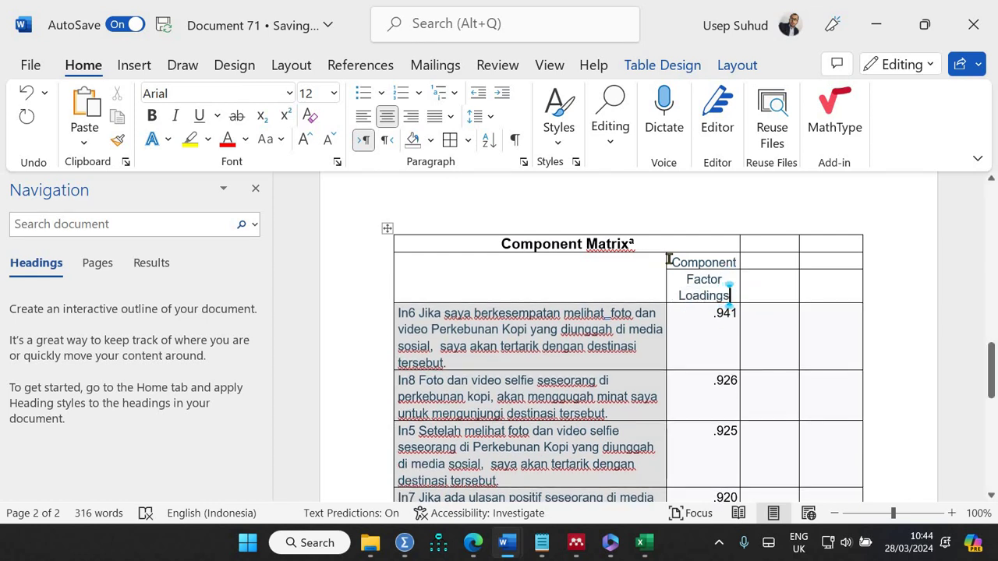
Remove the word Component from its header cell and move the Factor Loadings heading up into that cell
double_click(739, 255)
key("BackSpace")
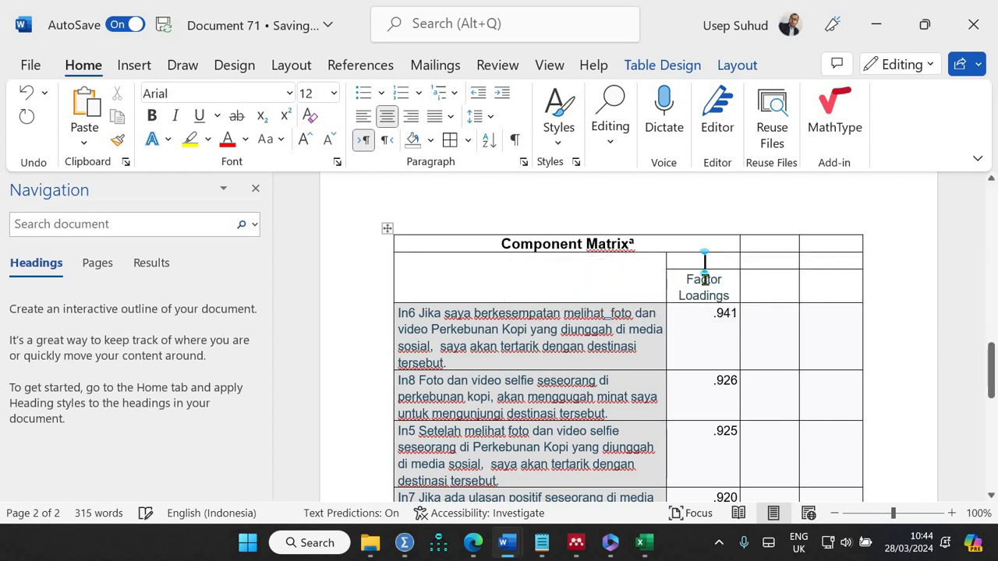
left_click_drag(733, 290, 767, 257)
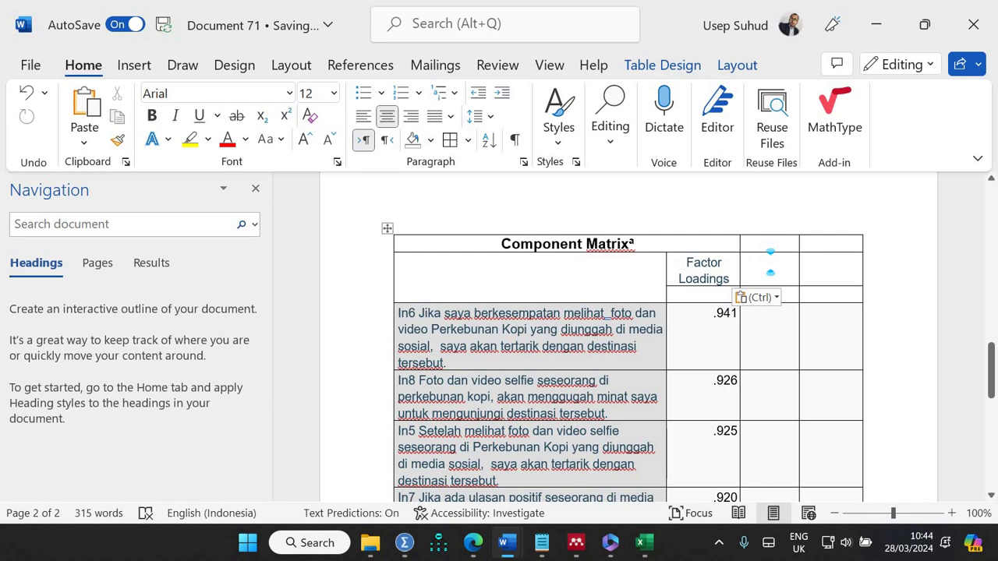
Head the two blank columns "AVE" and "Cronbach's Alpha", correcting the spelling of Cronbach's
type("AVE")
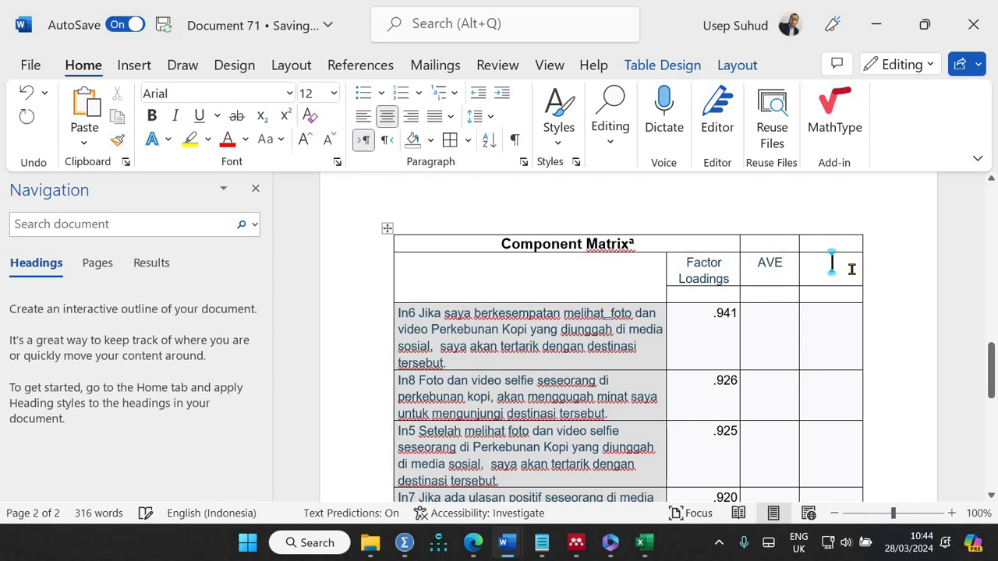
type("Cronbahc")
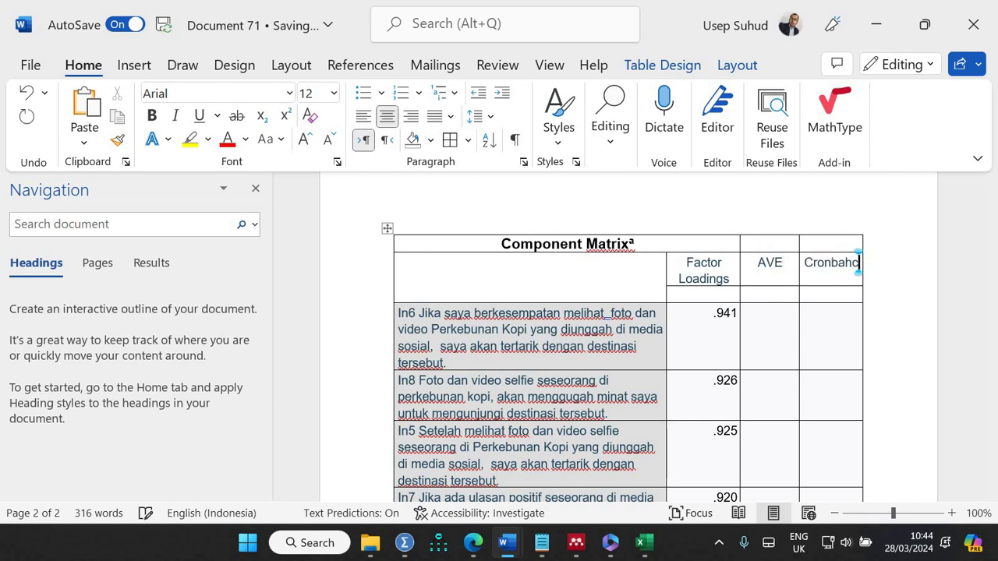
type("'s Alpha")
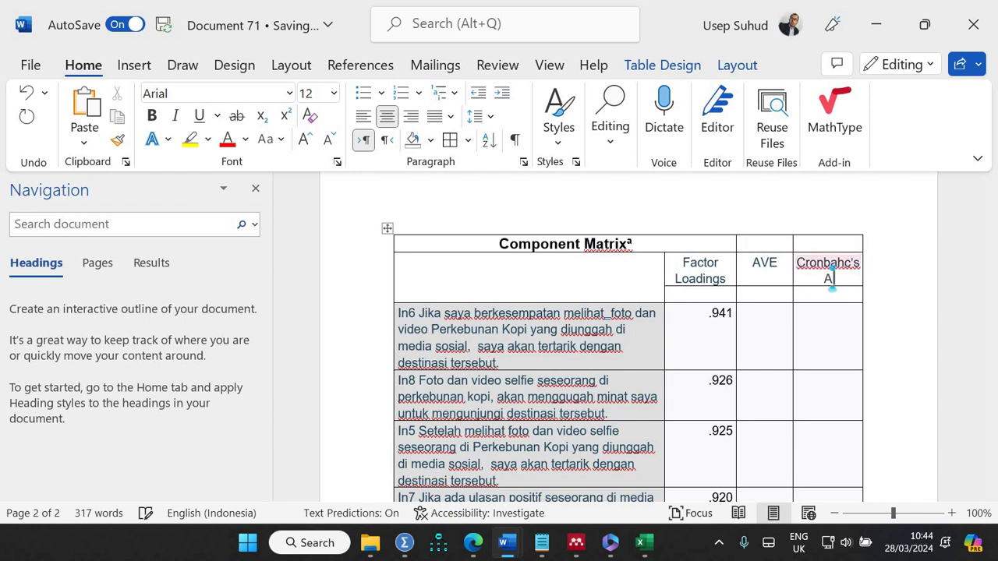
right_click(832, 261)
left_click(861, 319)
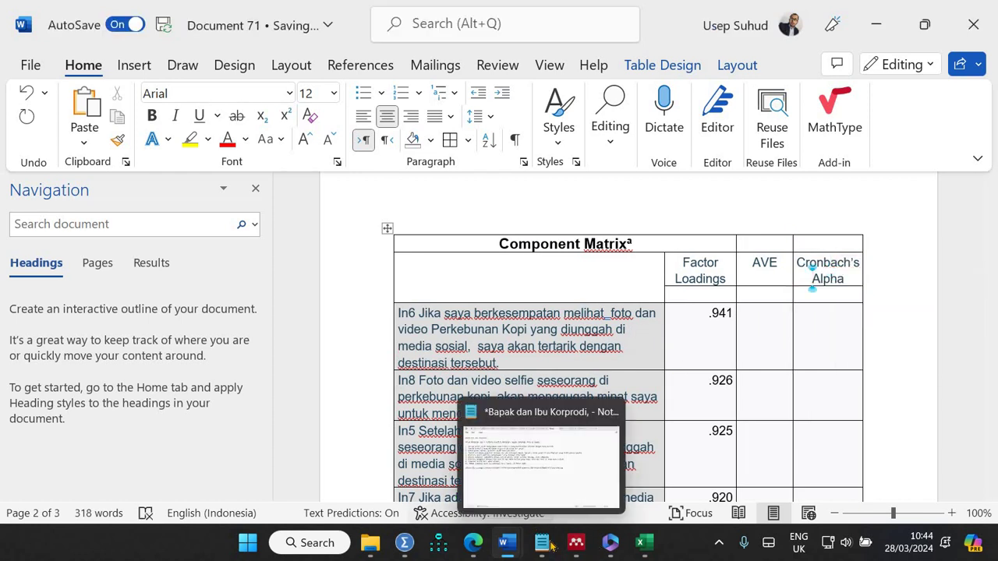
Switch to the SPSS Output2 viewer and copy the Communalities table of the In items factor analysis
mouse_move(411, 548)
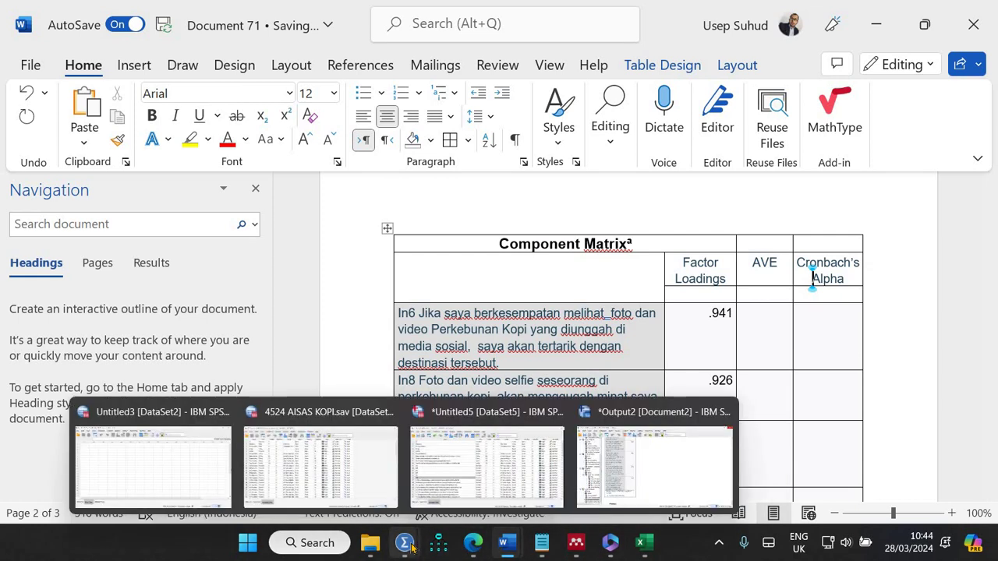
left_click(652, 499)
scroll(351, 292, "up", 5)
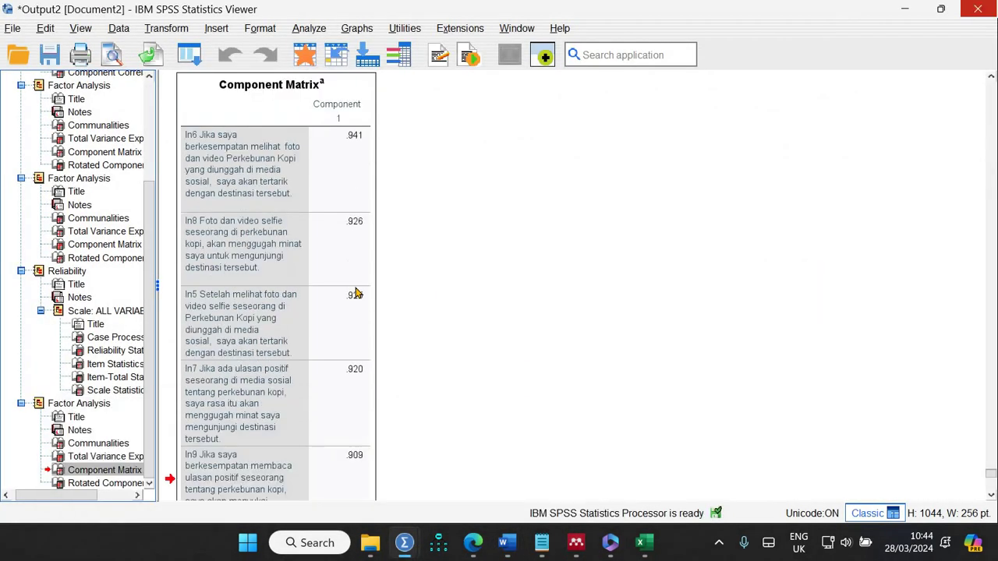
scroll(347, 290, "up", 10)
scroll(345, 289, "down", 3)
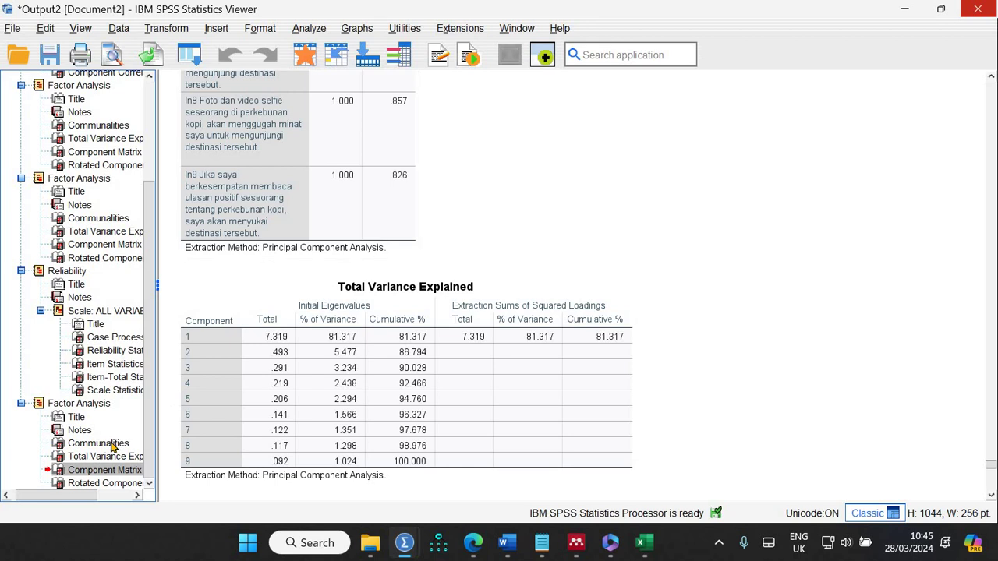
left_click(111, 443)
right_click(301, 219)
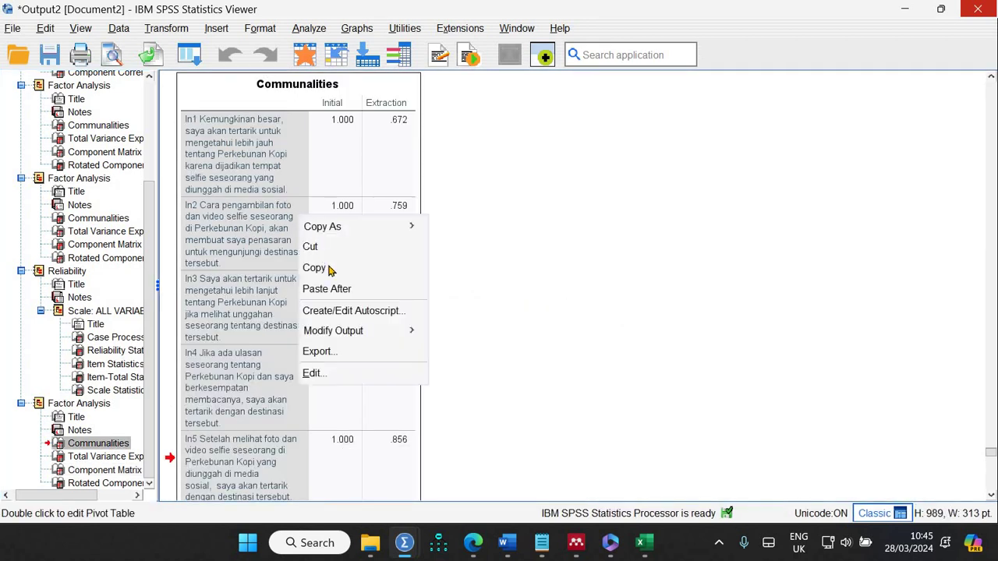
left_click(316, 268)
Switch to Excel's Book1 and paste the In items Communalities table at cell A11 of Sheet1
left_click(643, 542)
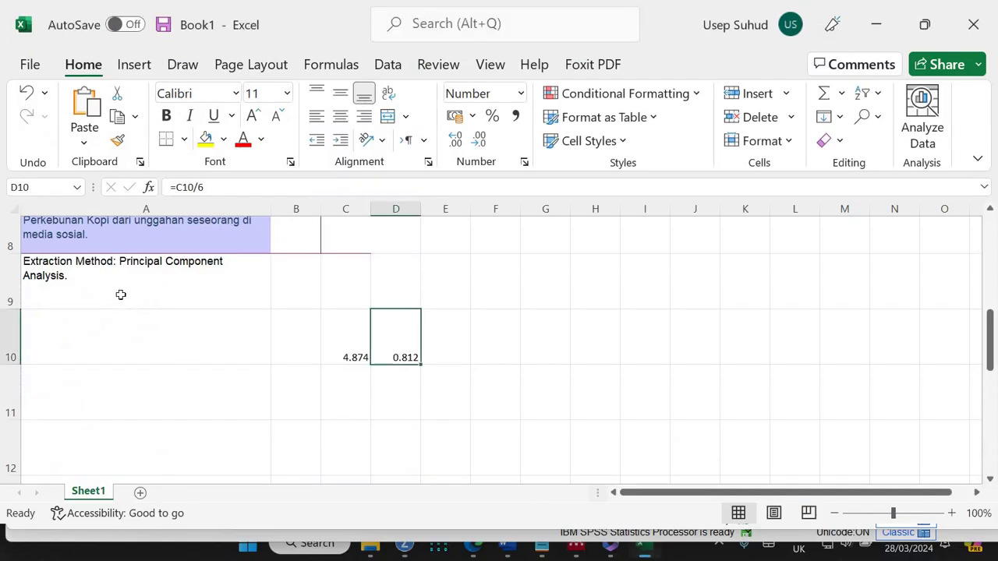
left_click(107, 339)
left_click(109, 392)
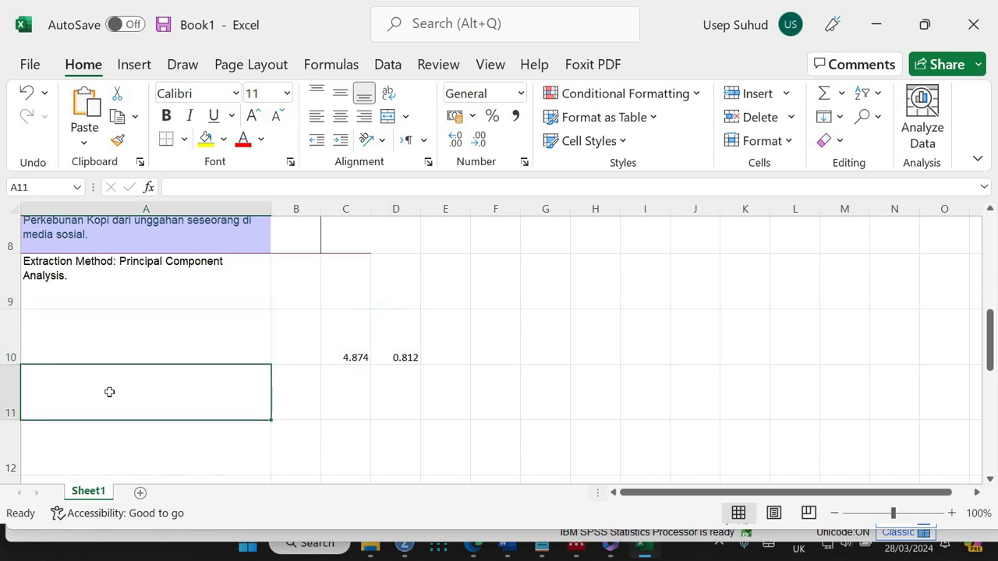
key("ctrl+v")
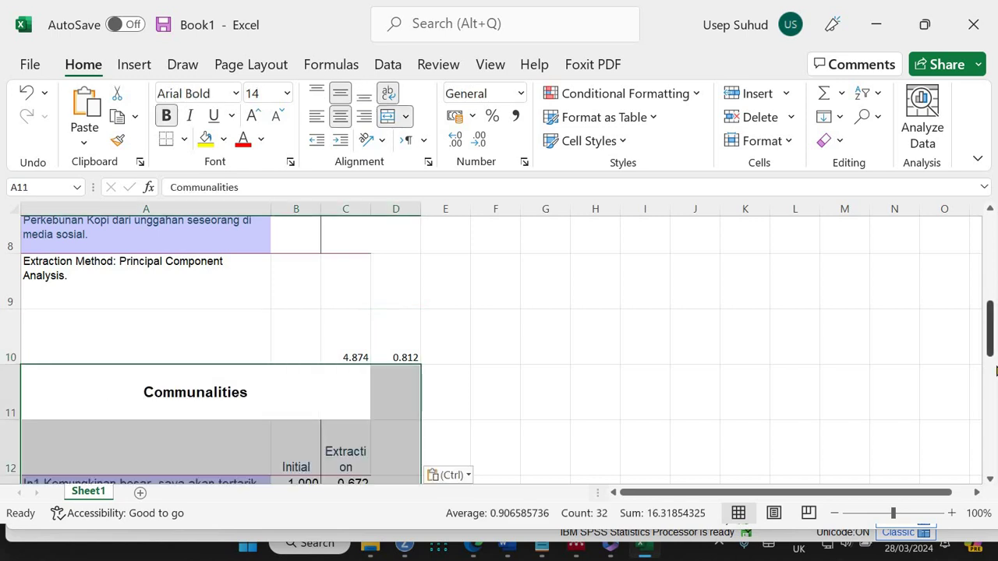
left_click_drag(992, 370, 430, 317)
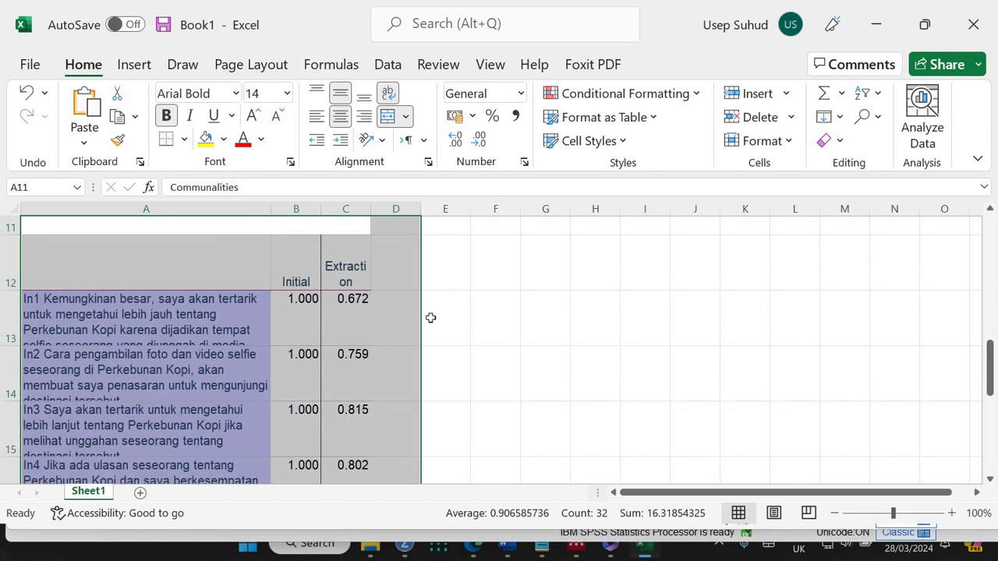
Look through the pasted Extraction values from In1 down to In9 in column C
left_click(346, 317)
key("Down")
key("Down")
key("Down")
key("Down")
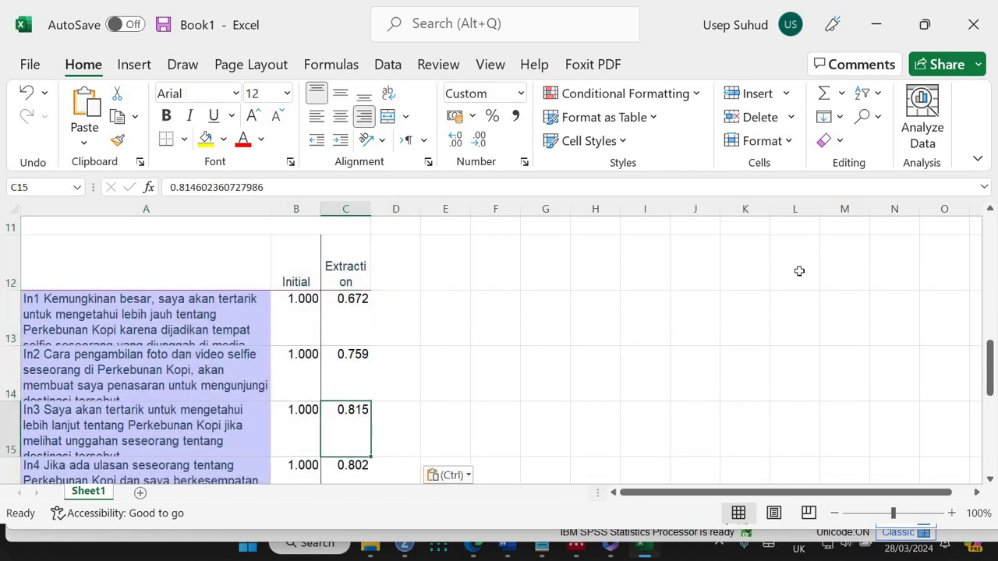
key("Down")
key("Down")
key("Down")
key("Down")
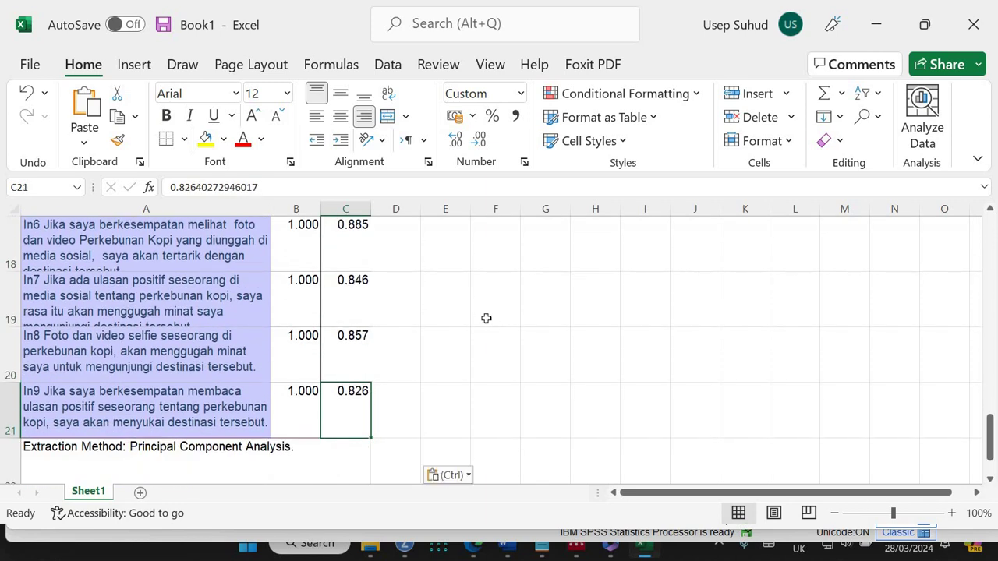
left_click(458, 304)
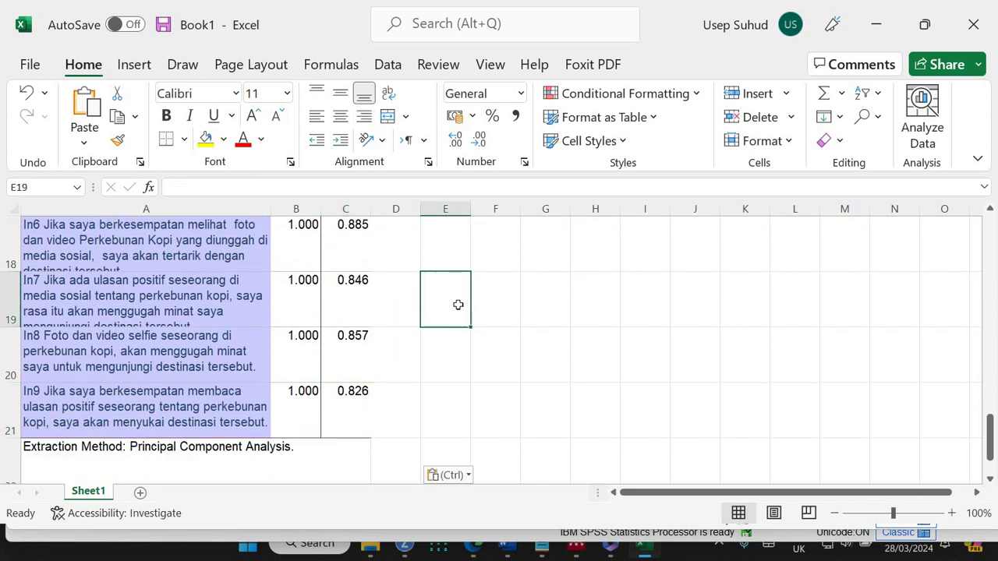
Delete row 22 holding the Extraction Method note beneath the In items Communalities table
scroll(458, 305, "up", 3)
mouse_move(350, 410)
left_mouse_down()
mouse_move(350, 512)
mouse_move(346, 398)
left_mouse_up()
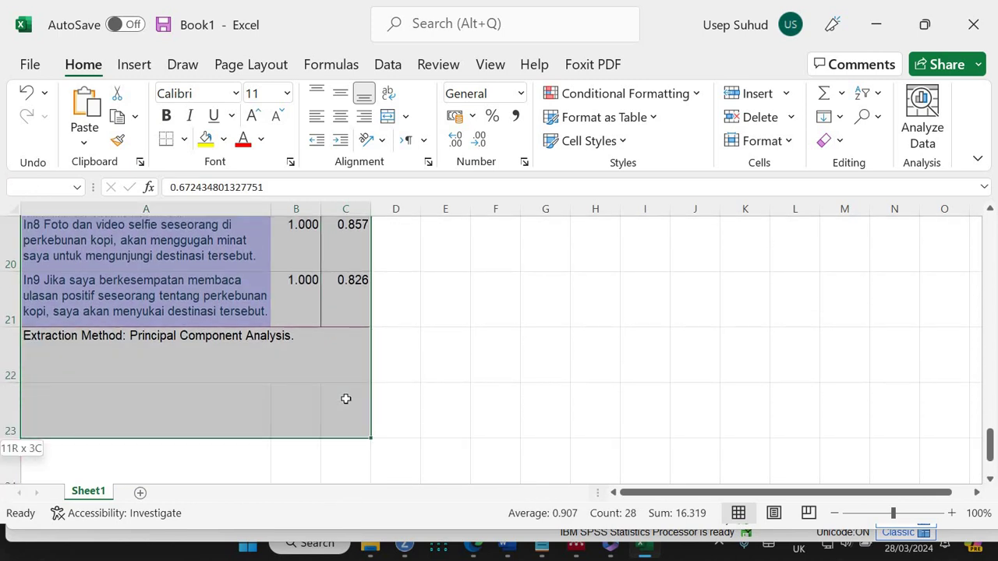
left_click_drag(348, 339, 296, 356)
left_click(62, 361)
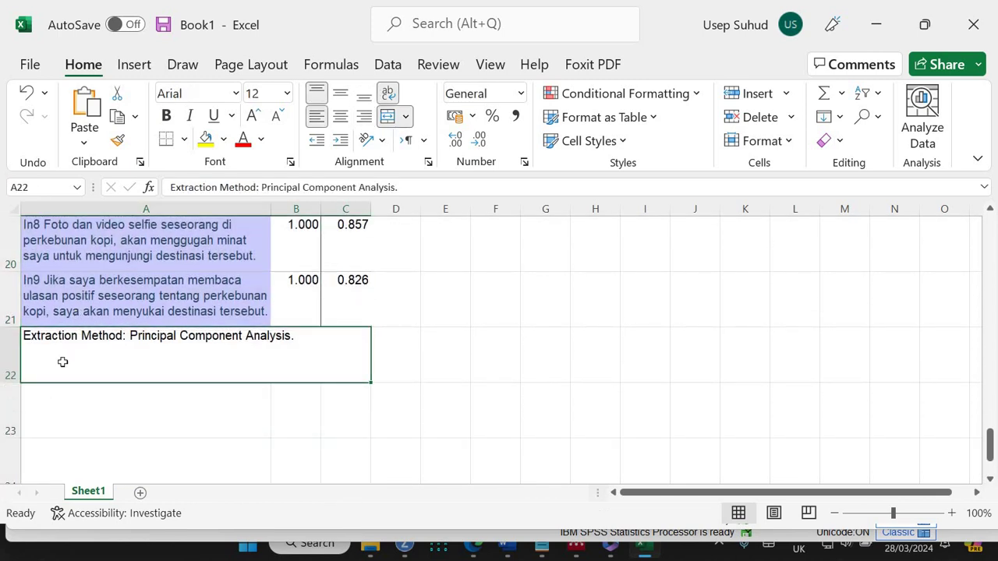
left_click(13, 349)
right_click(13, 351)
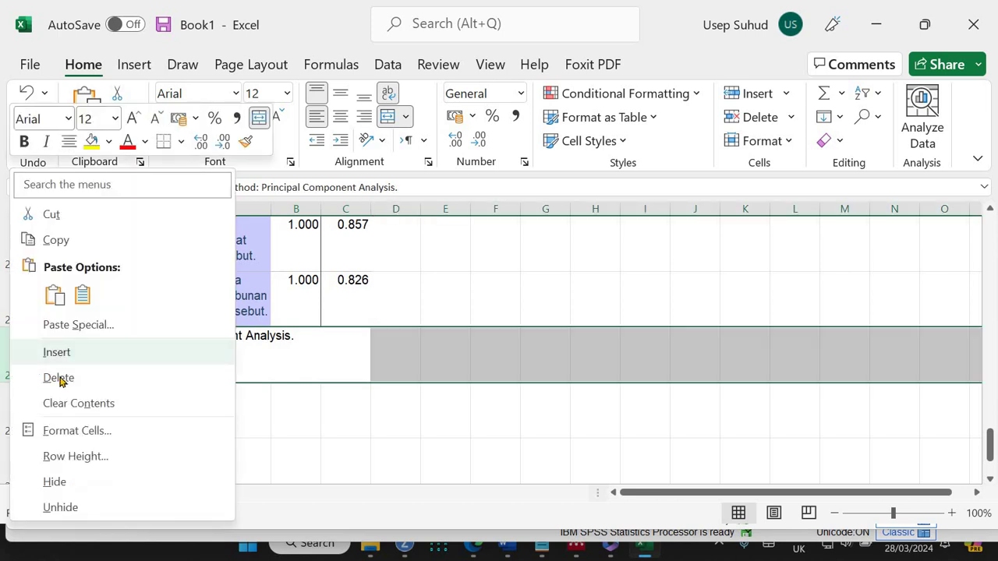
left_click(347, 350)
left_click(345, 352)
Sum the Extraction values of In1 to In9 in cell C22
scroll(357, 305, "up", 3)
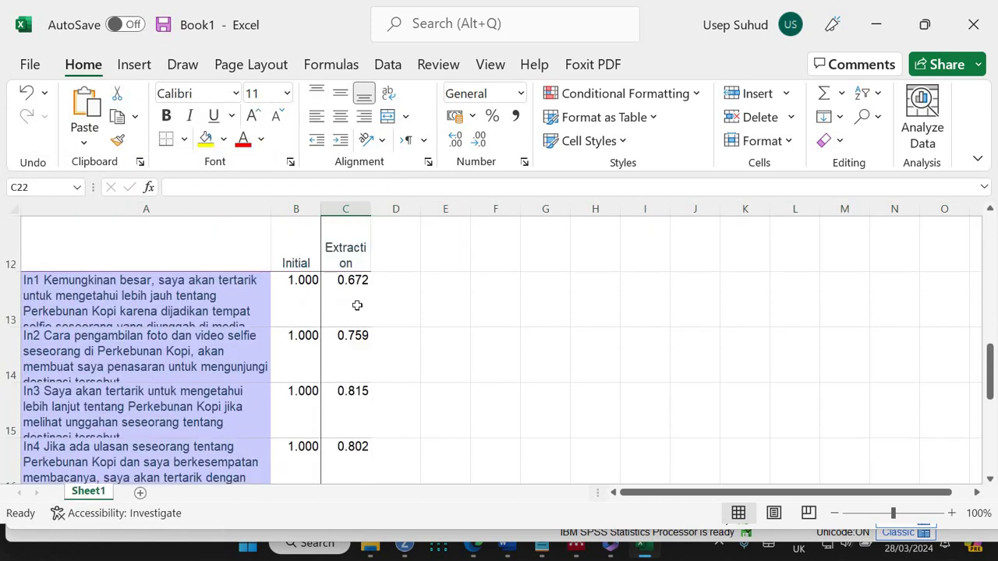
left_click_drag(353, 300, 350, 418)
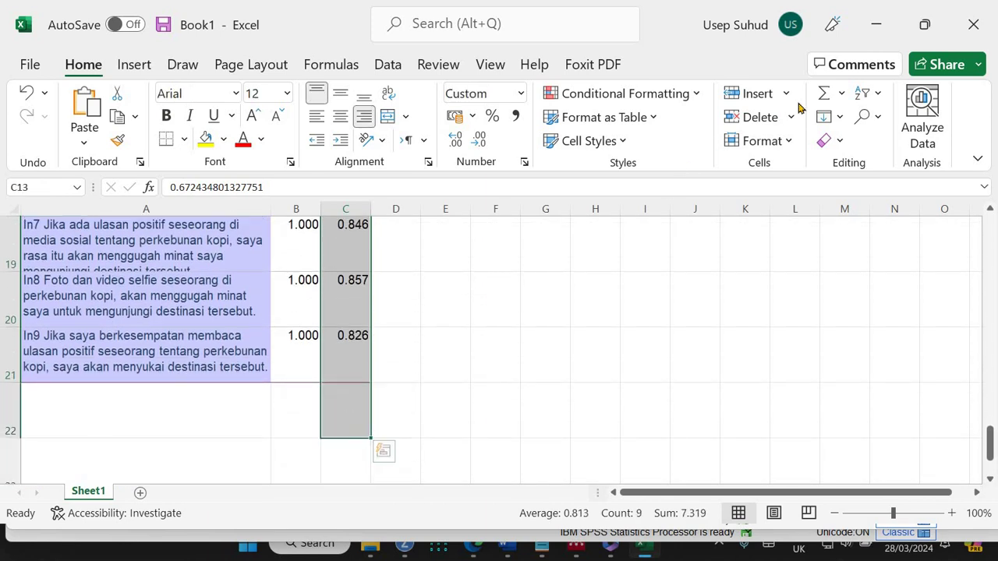
left_click(825, 93)
scroll(439, 404, "down", 2)
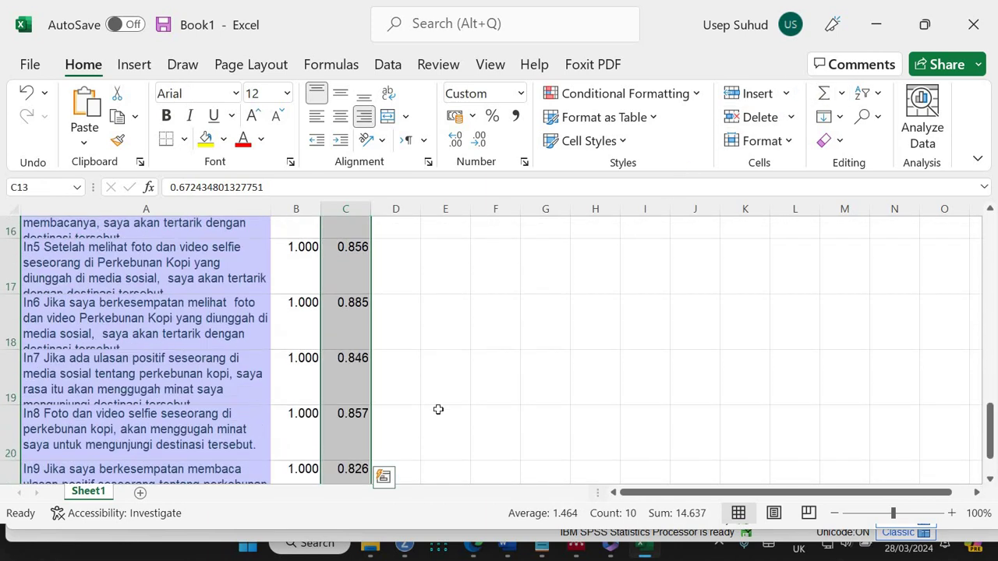
Calculate the AVE in cell D22 with the formula =C22/9 and display it with three decimals
left_click(412, 305)
type("=")
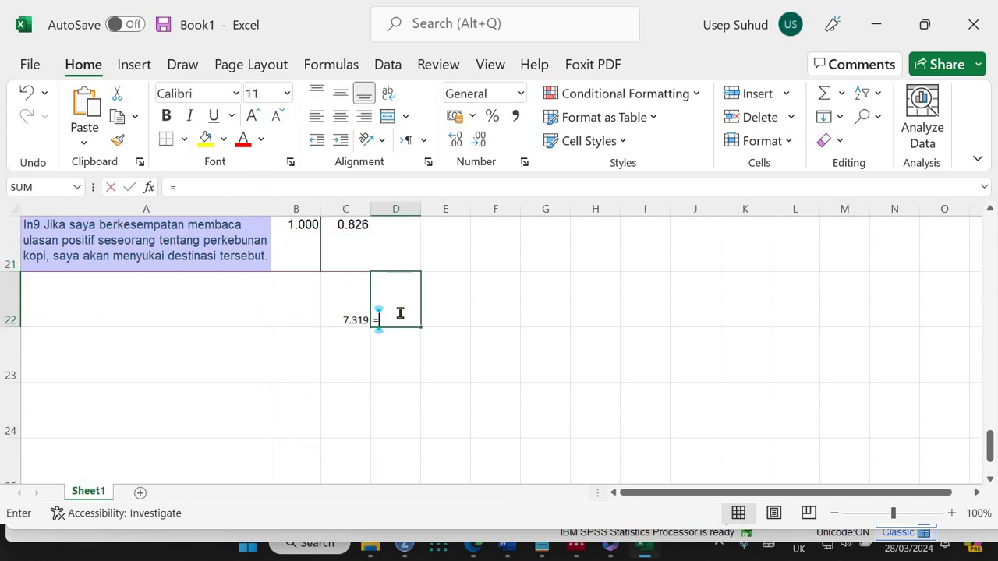
left_click(345, 313)
type("/9")
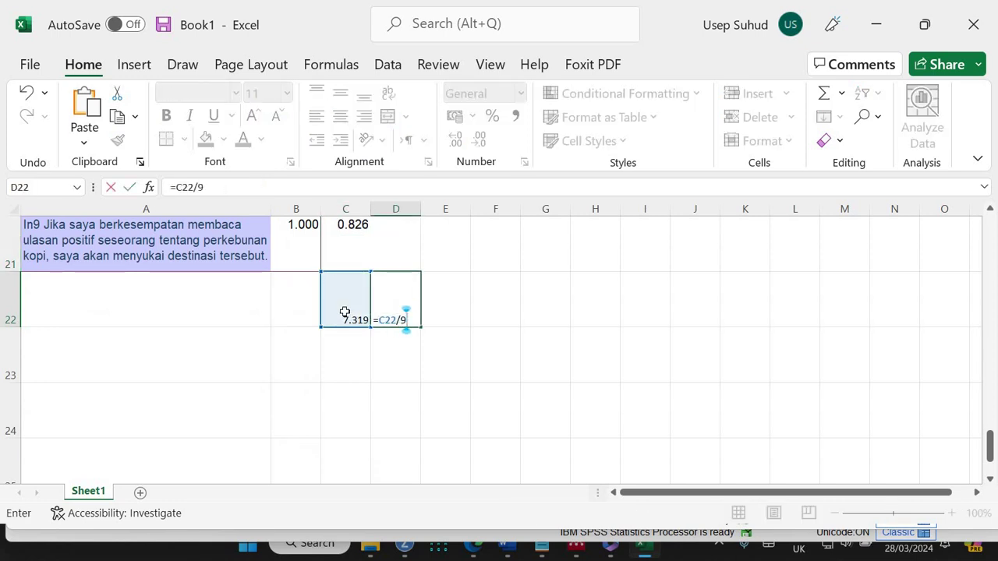
key("Return")
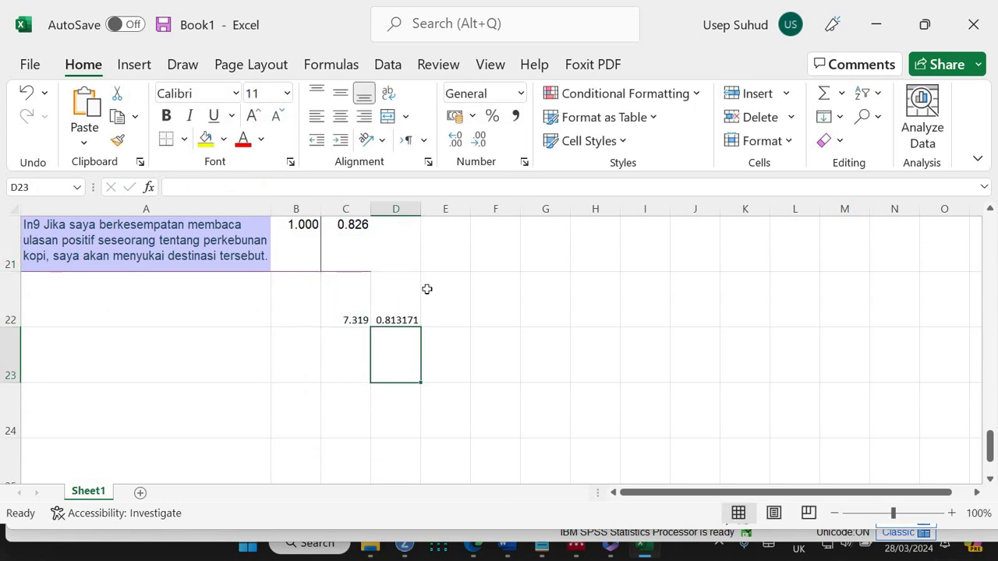
key("Up")
left_click(482, 142)
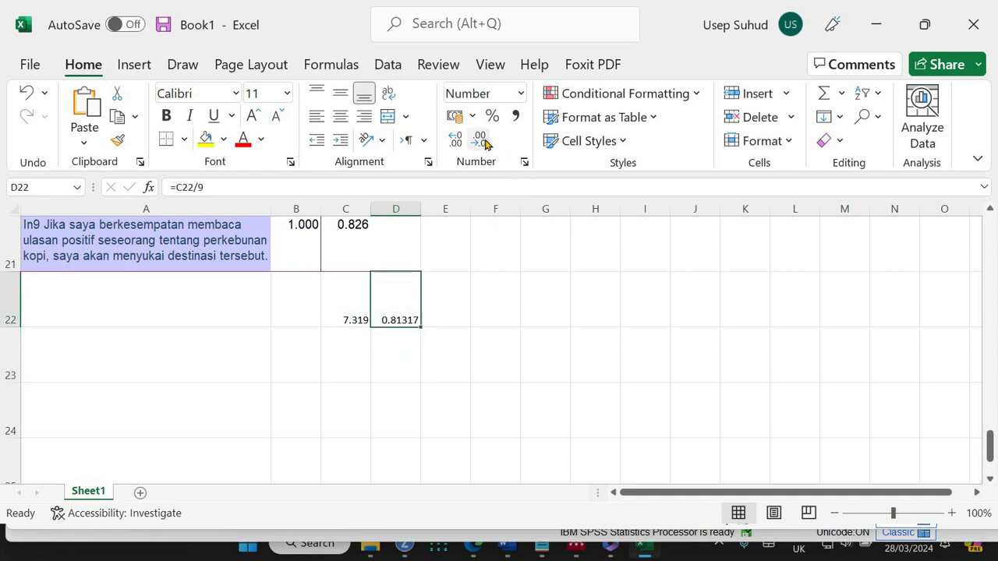
left_click(482, 142)
left_click(482, 142)
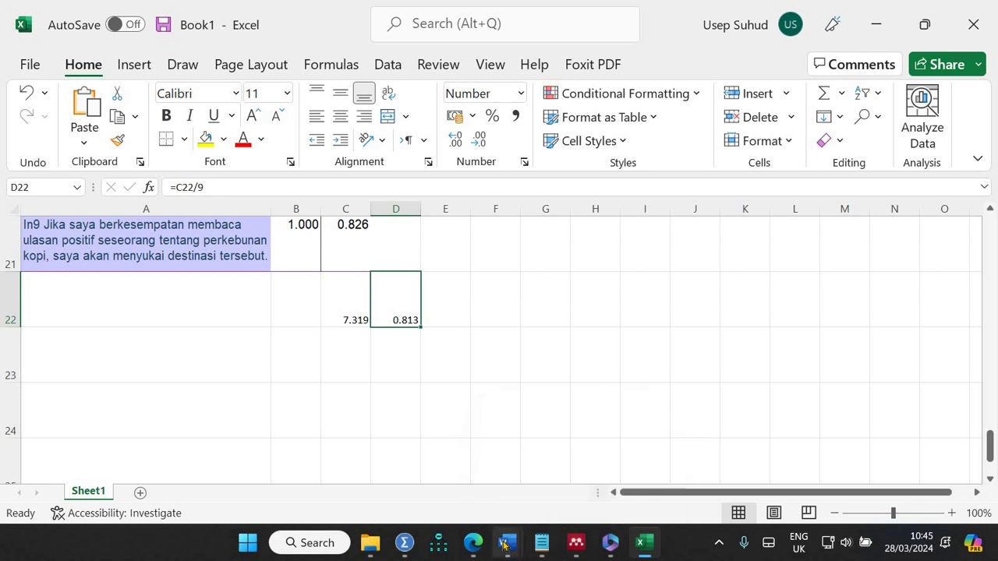
Switch to Word's Document 71 and enter 0.813 beneath the AVE heading of the In items table
mouse_move(505, 543)
left_click(396, 472)
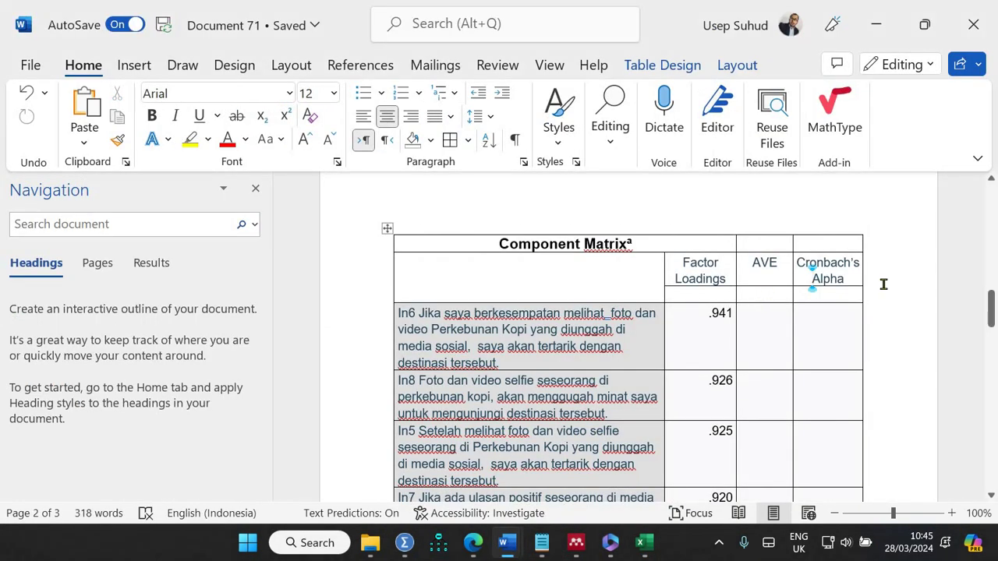
type("0.8")
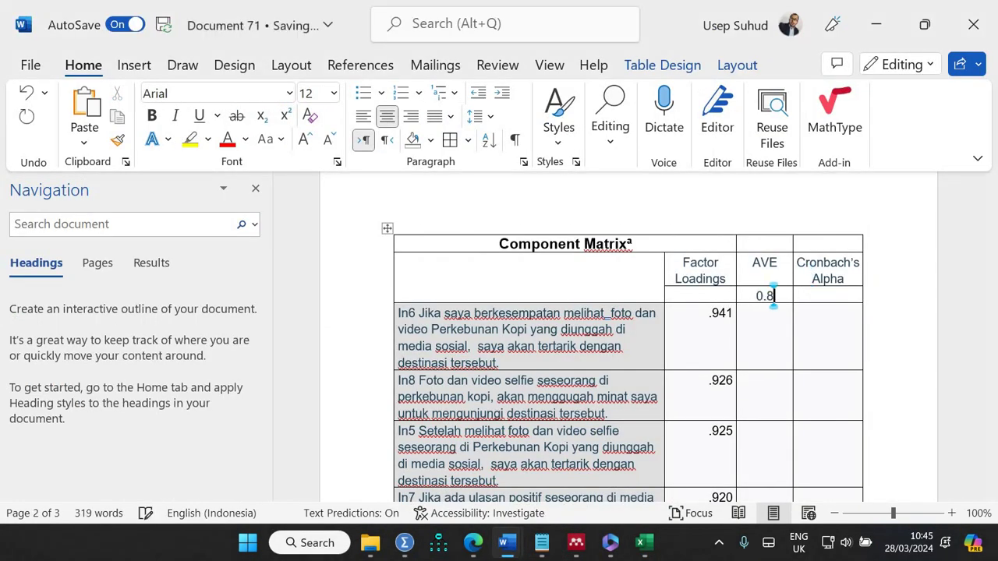
type("13")
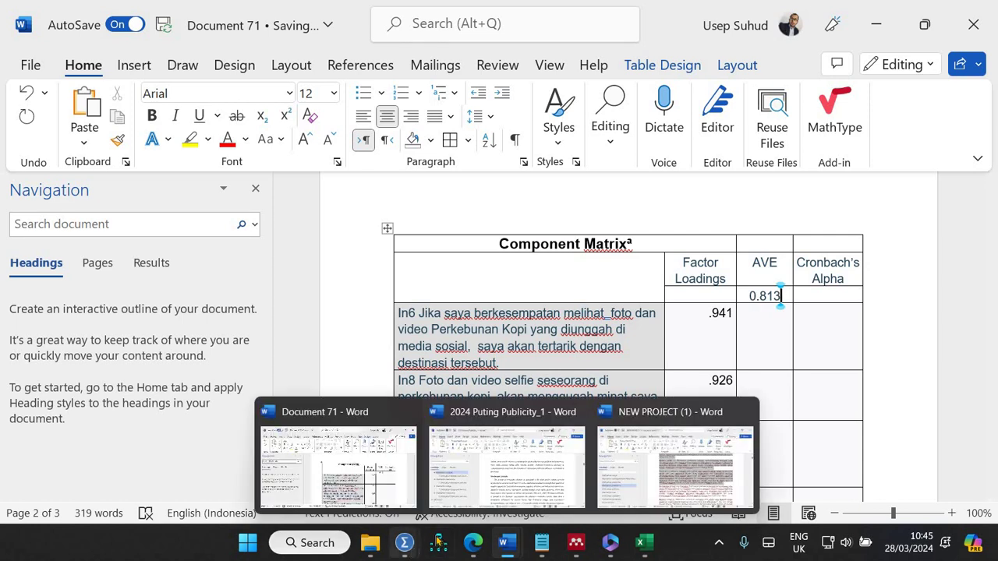
Switch to the SPSS Output2 viewer, start a Reliability Analysis and remove all the At variables from its items
mouse_move(438, 543)
left_click(616, 468)
left_click(309, 28)
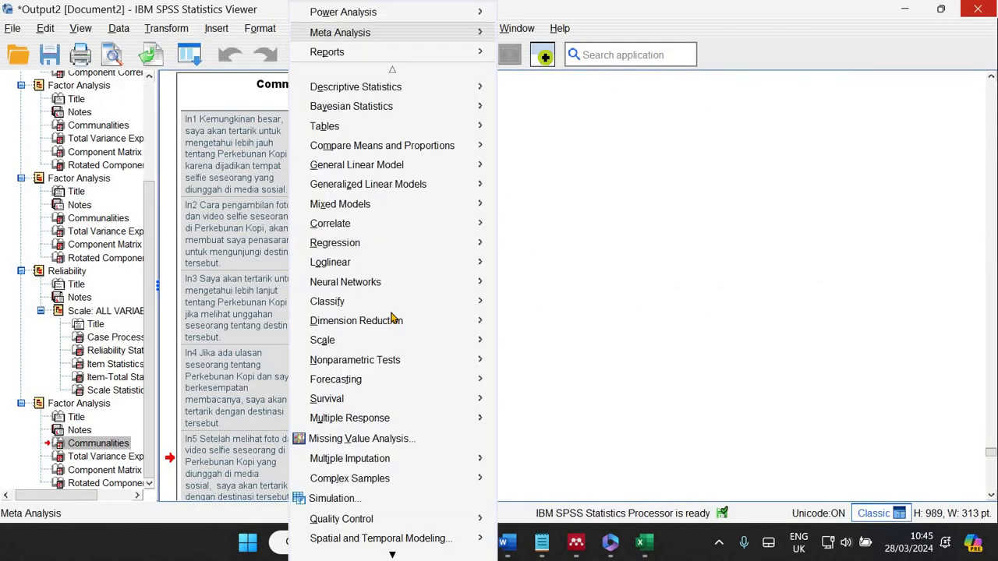
mouse_move(382, 321)
mouse_move(483, 341)
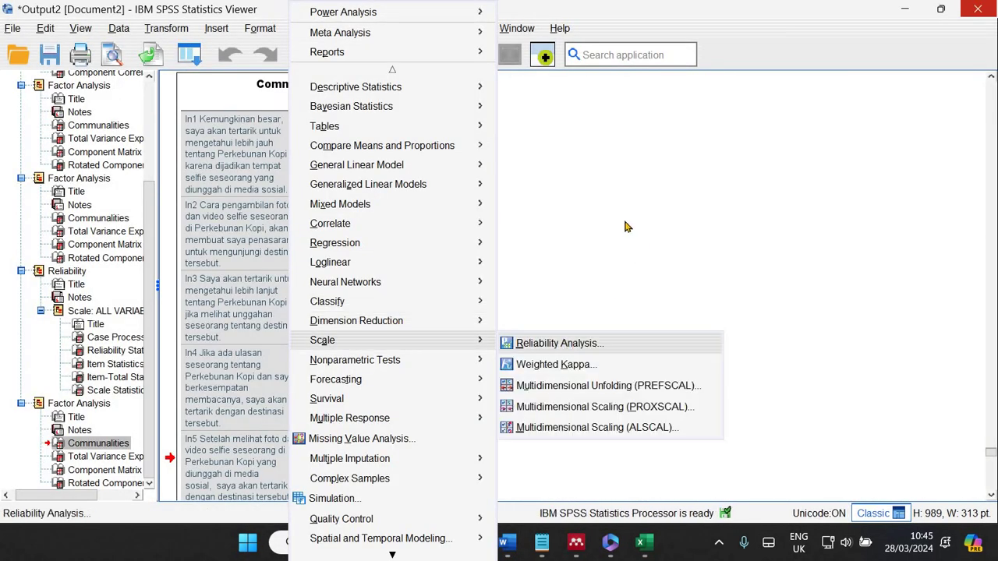
key("Return")
left_click(597, 181)
key("ctrl+a")
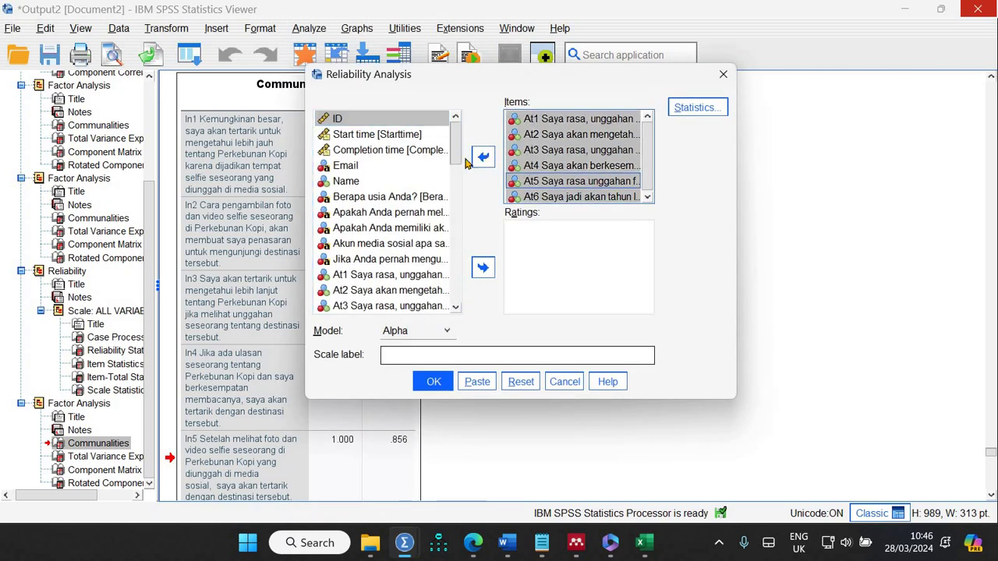
left_click(482, 157)
Add variables In1 to In9 as the reliability items and run the analysis with the Alpha model
scroll(464, 201, "down", 5)
scroll(374, 203, "up", 2)
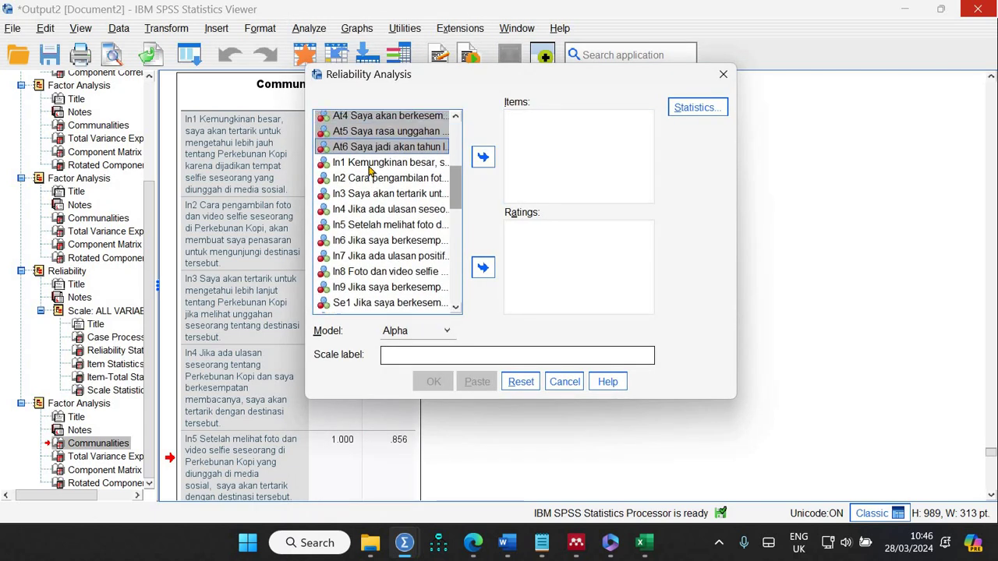
left_click(370, 163)
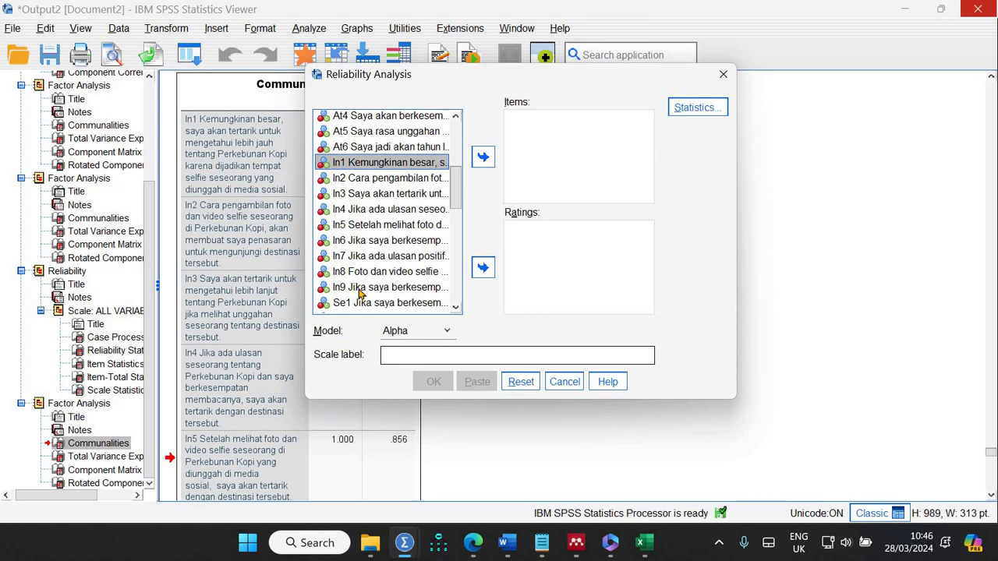
left_click(390, 287, "shift")
left_click(482, 157)
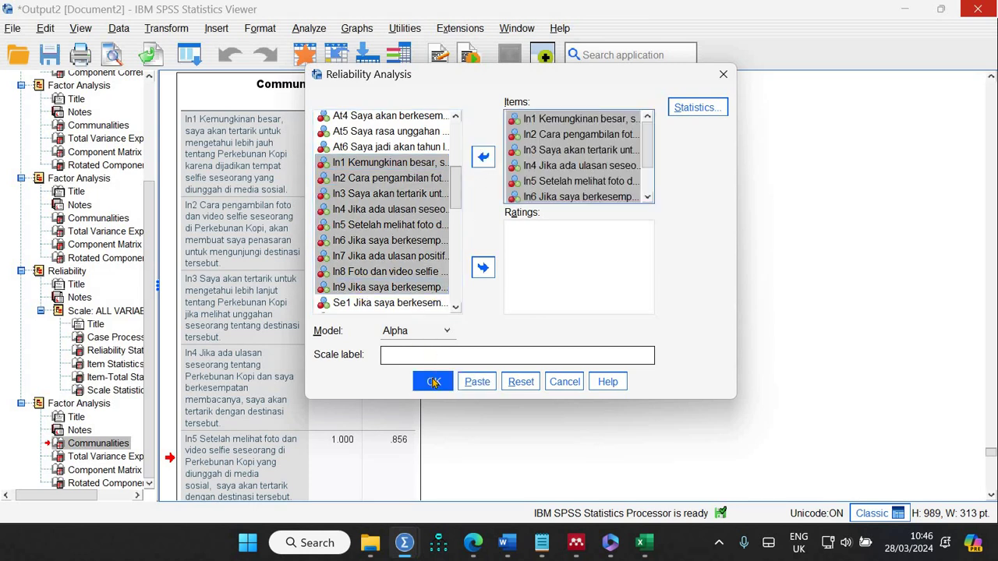
left_click(433, 381)
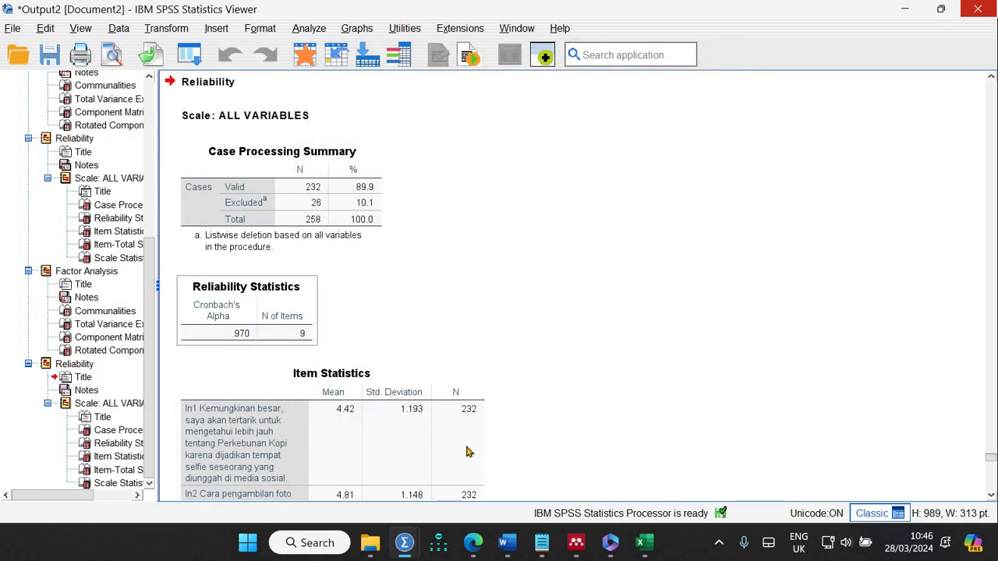
Return to Word's Document 71 and enter 0.970 beneath the Cronbach's Alpha heading
mouse_move(505, 543)
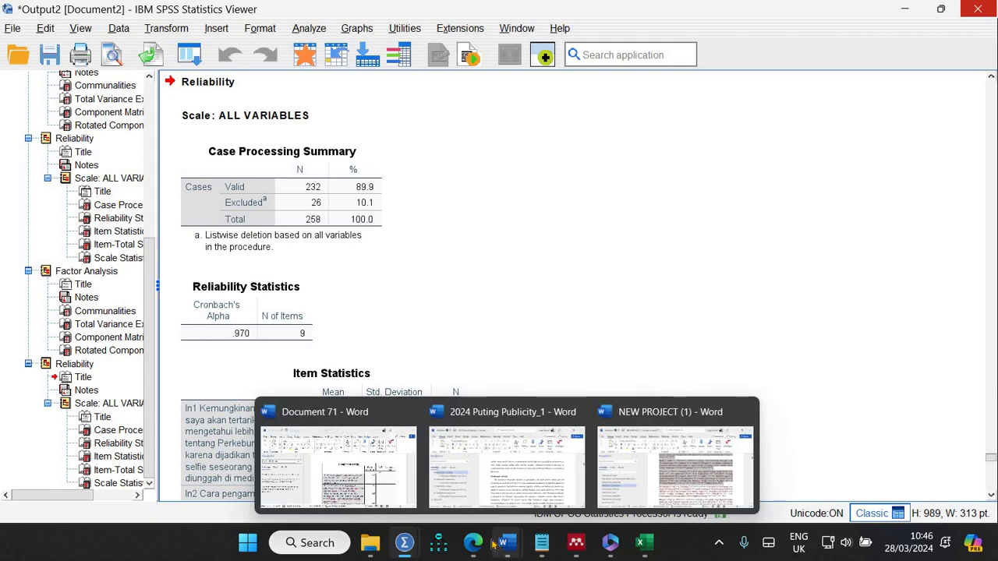
left_click(394, 503)
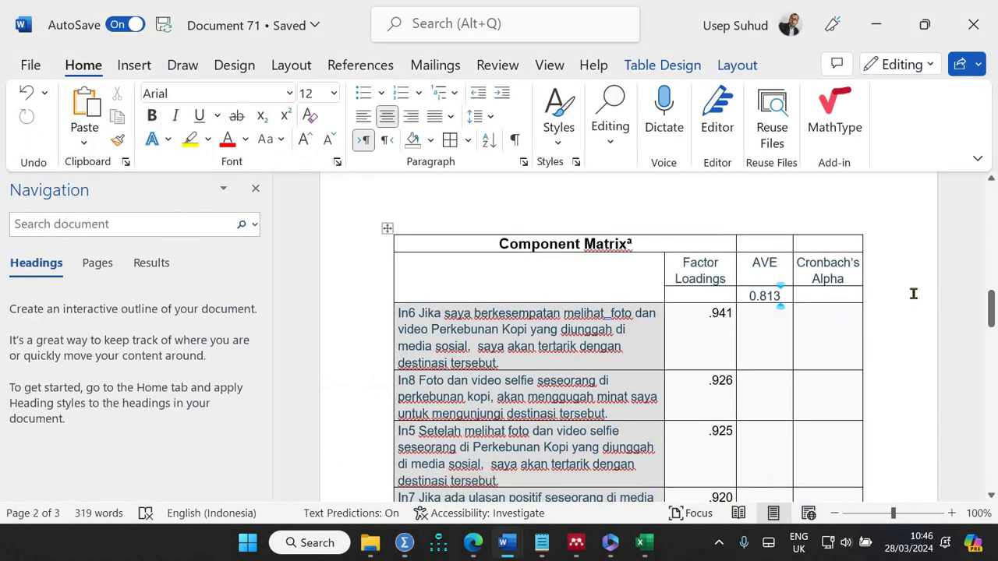
left_click(828, 296)
type("0.970")
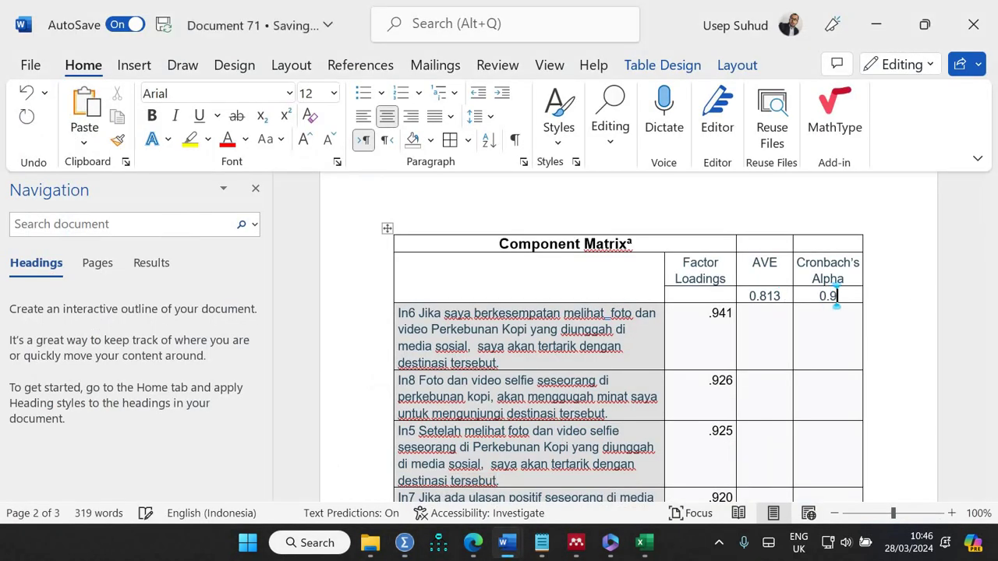
Split the blank header cell above the In6 item into one column and two rows
left_click(577, 285)
right_click(578, 313)
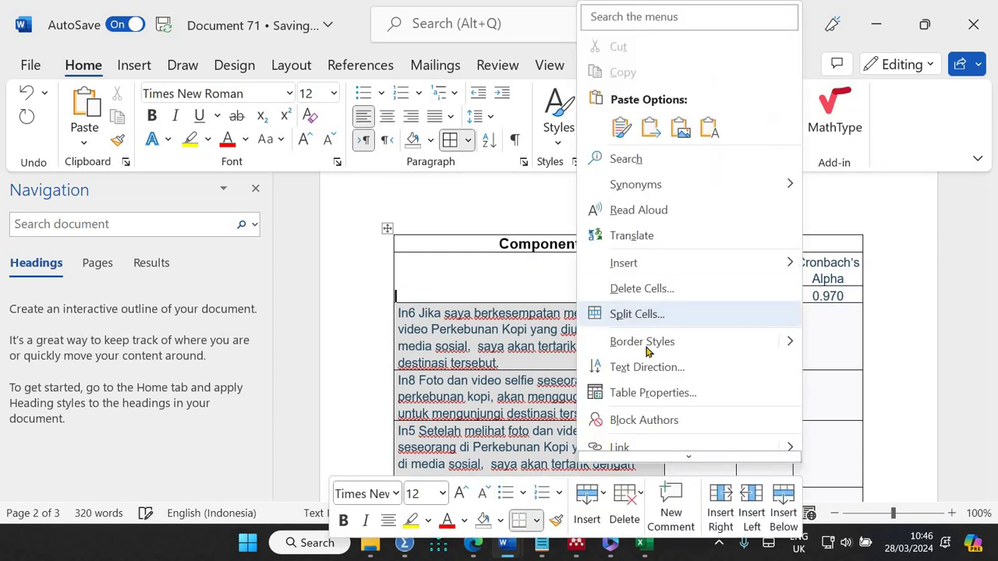
left_click(835, 337)
right_click(608, 294)
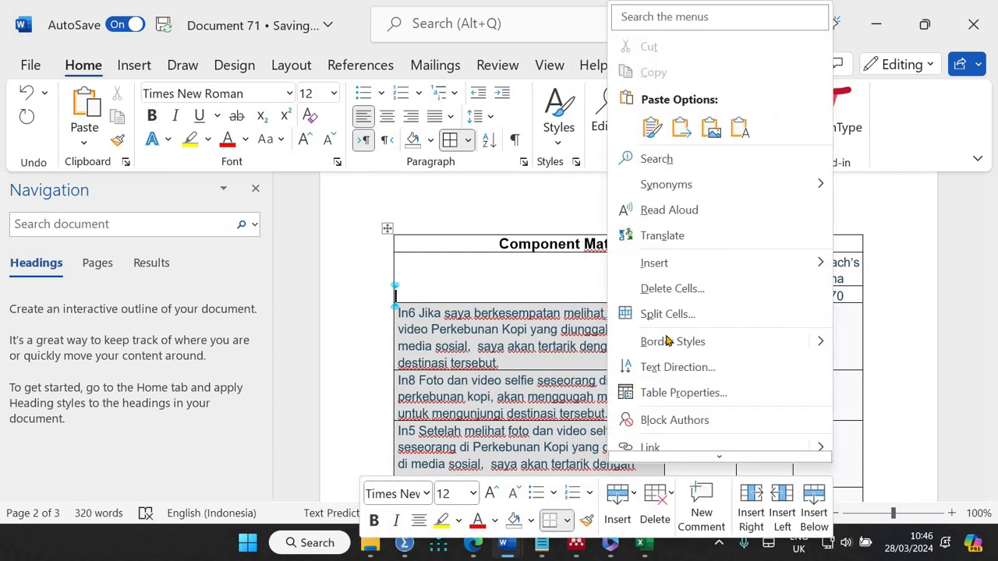
left_click(684, 316)
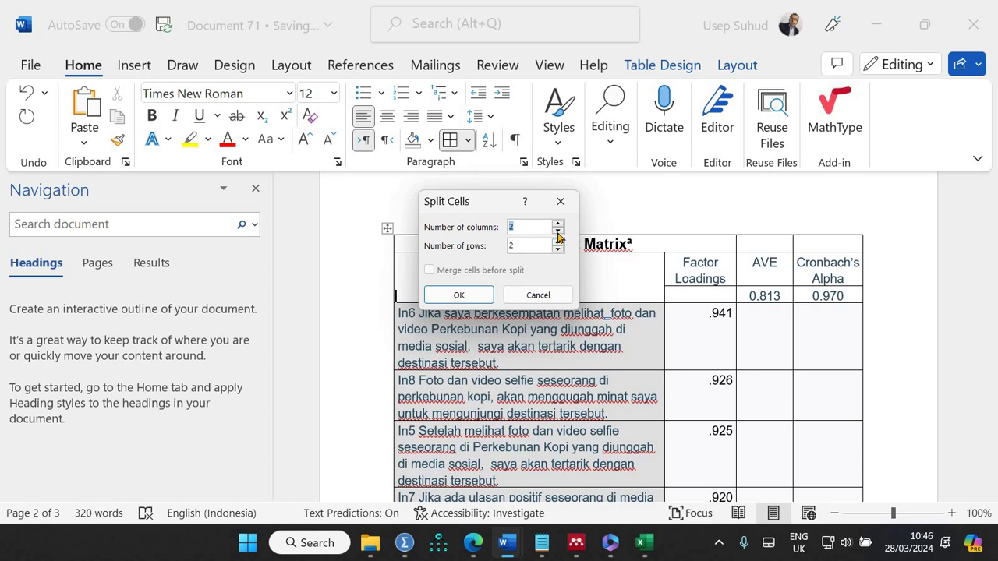
left_click(459, 296)
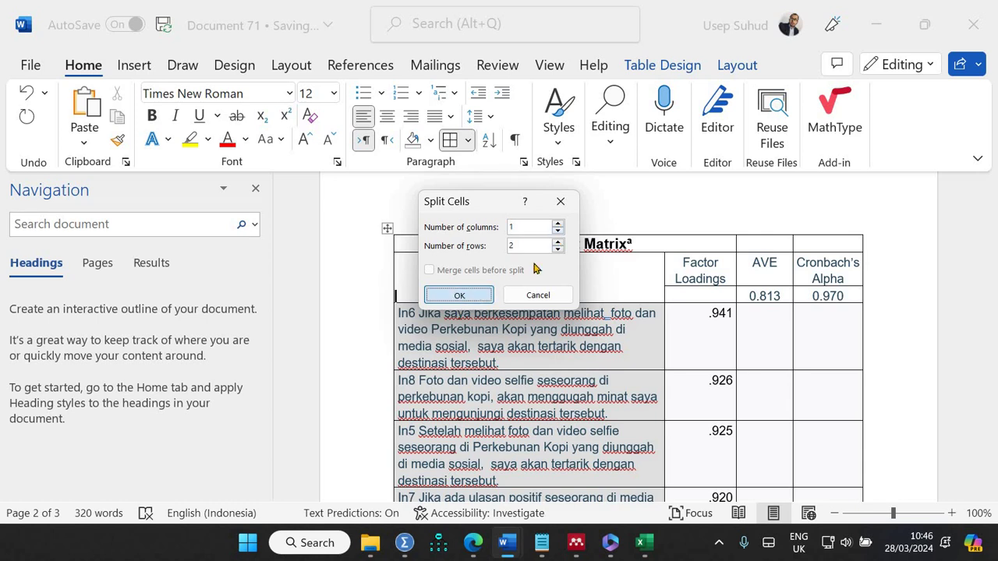